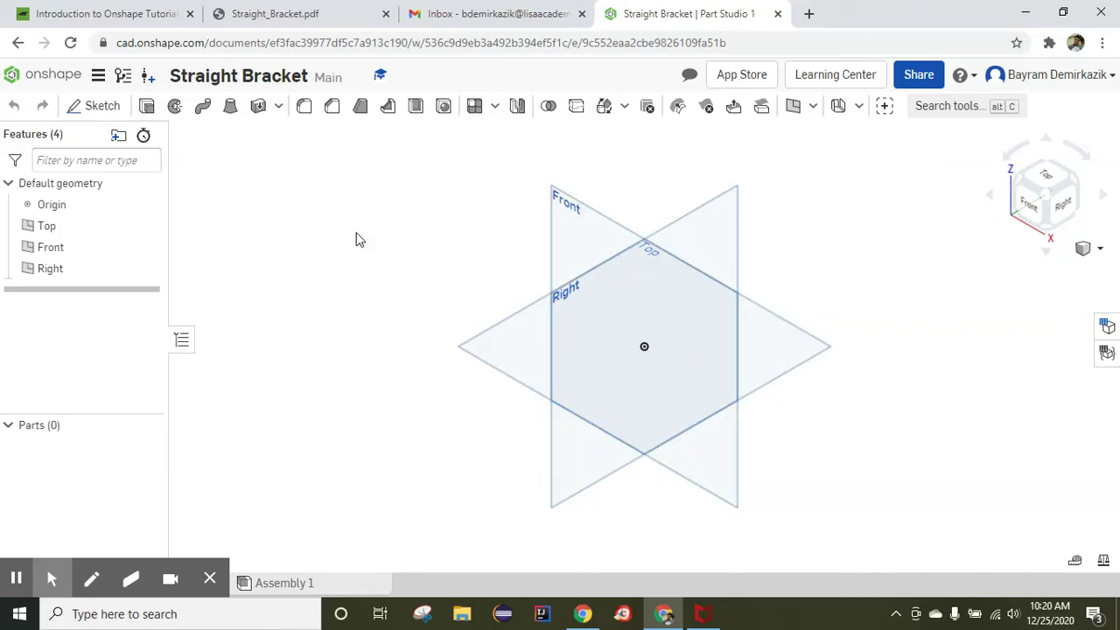
After checking the instructions PDF, set workspace units to Millimeter, Gram, mass decimals 0.12.
left_click(298, 9)
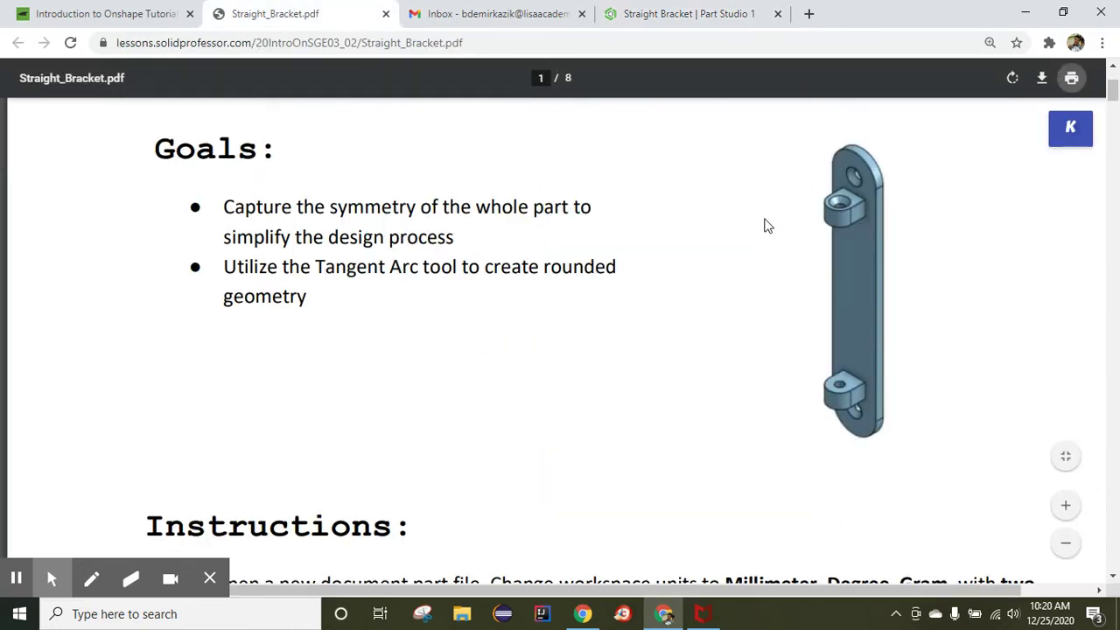
left_click(668, 20)
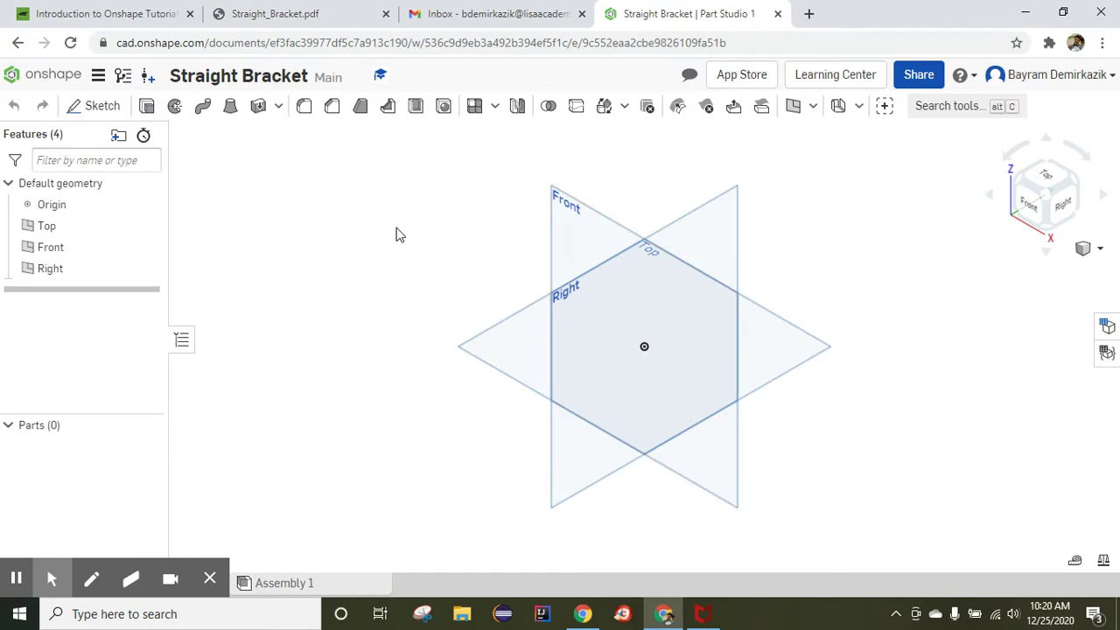
left_click(99, 83)
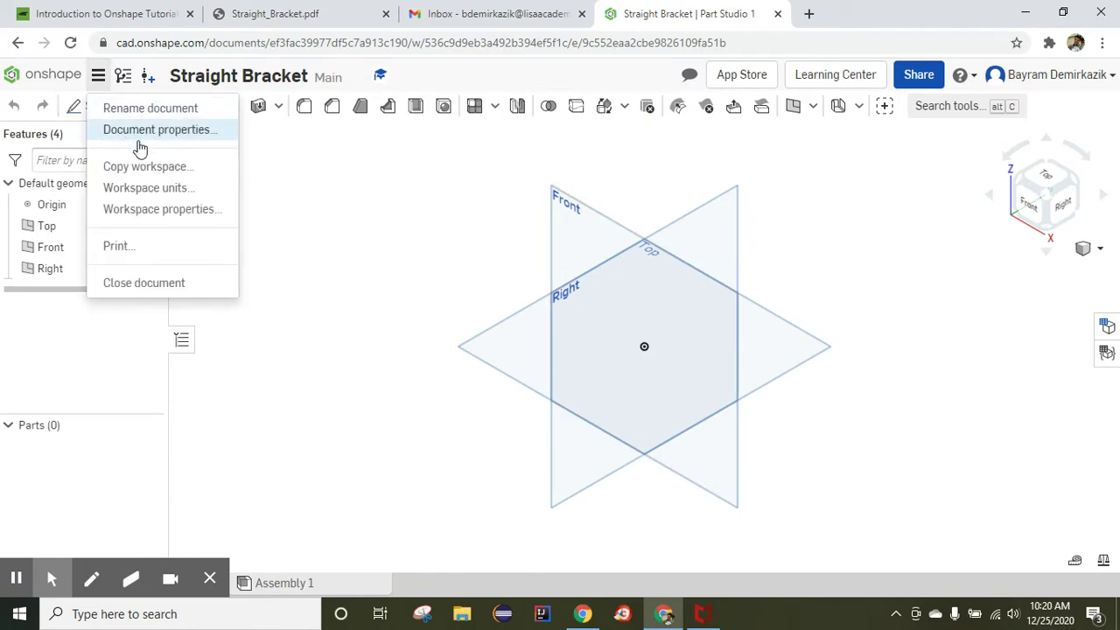
left_click(147, 188)
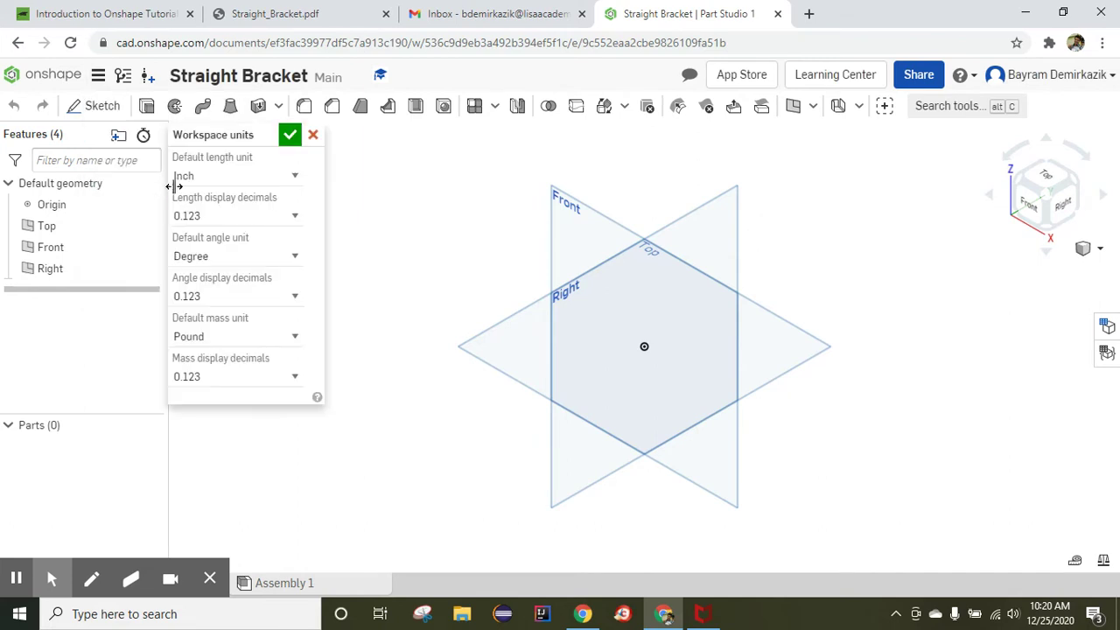
left_click(295, 179)
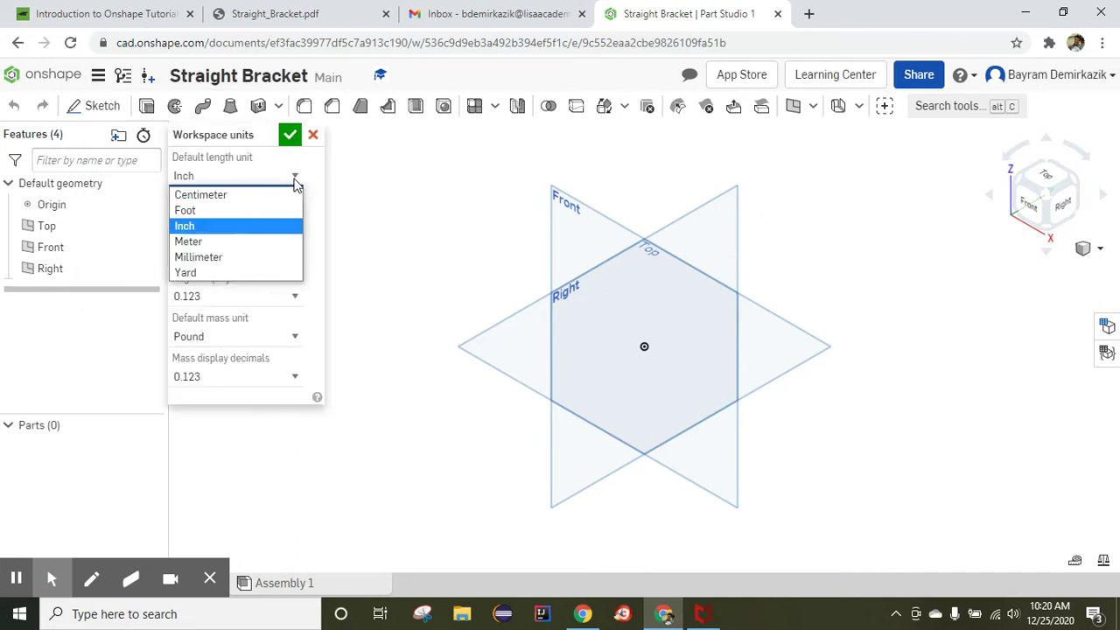
left_click(241, 259)
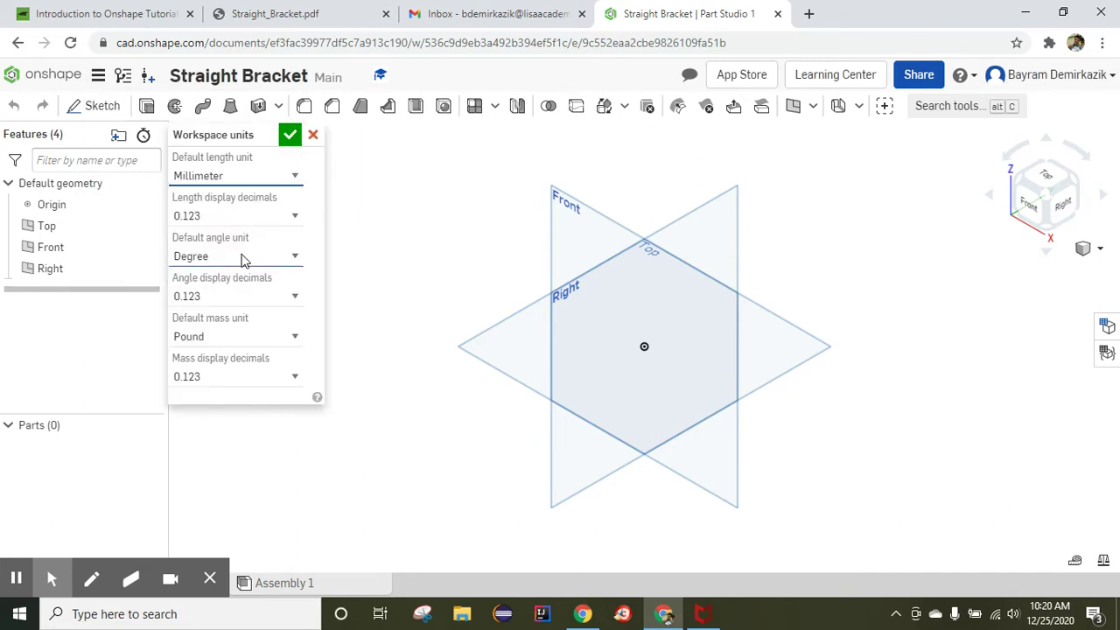
left_click(274, 341)
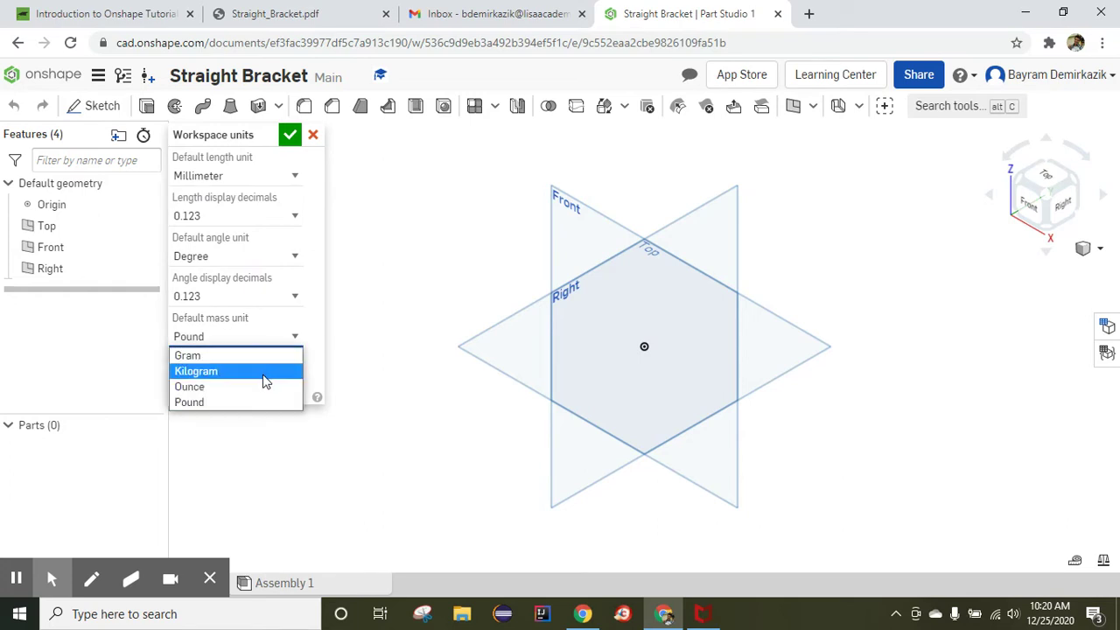
key("Escape")
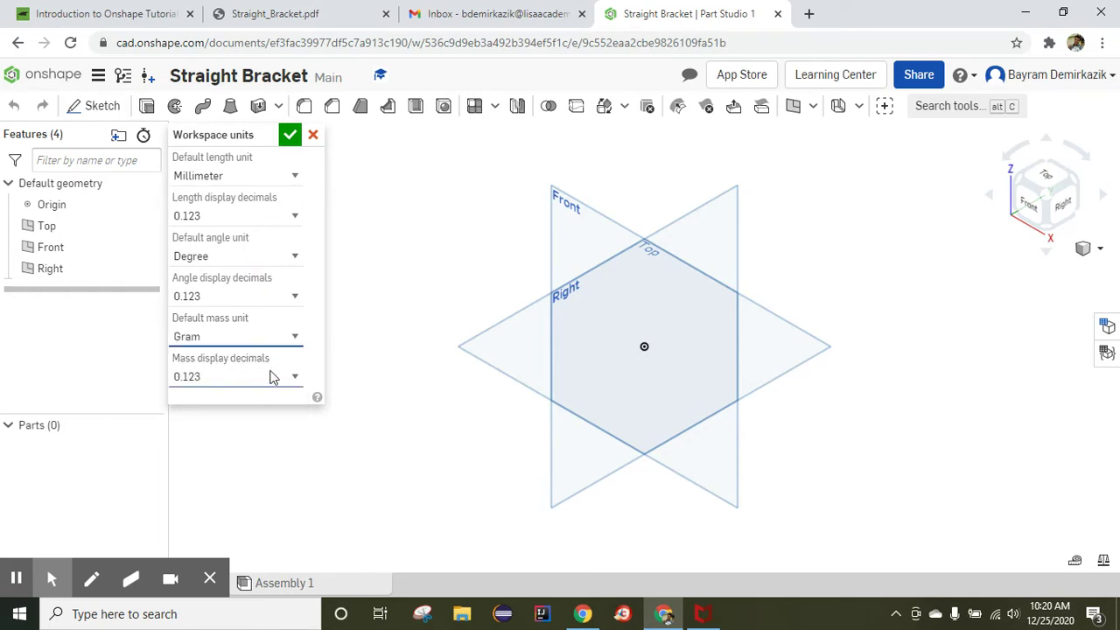
left_click(271, 375)
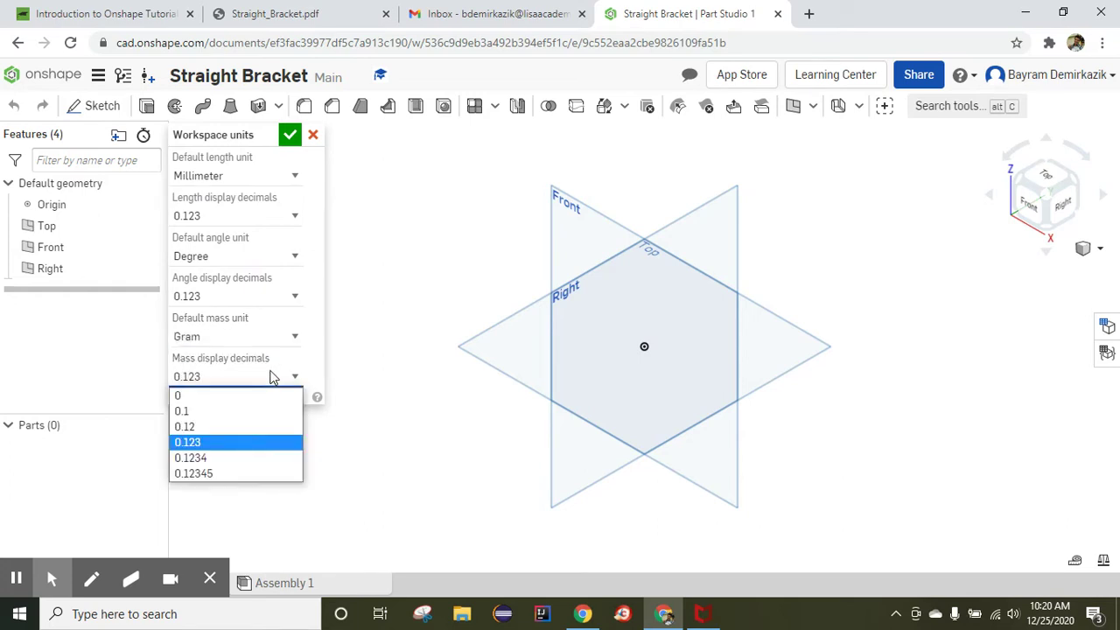
left_click(244, 430)
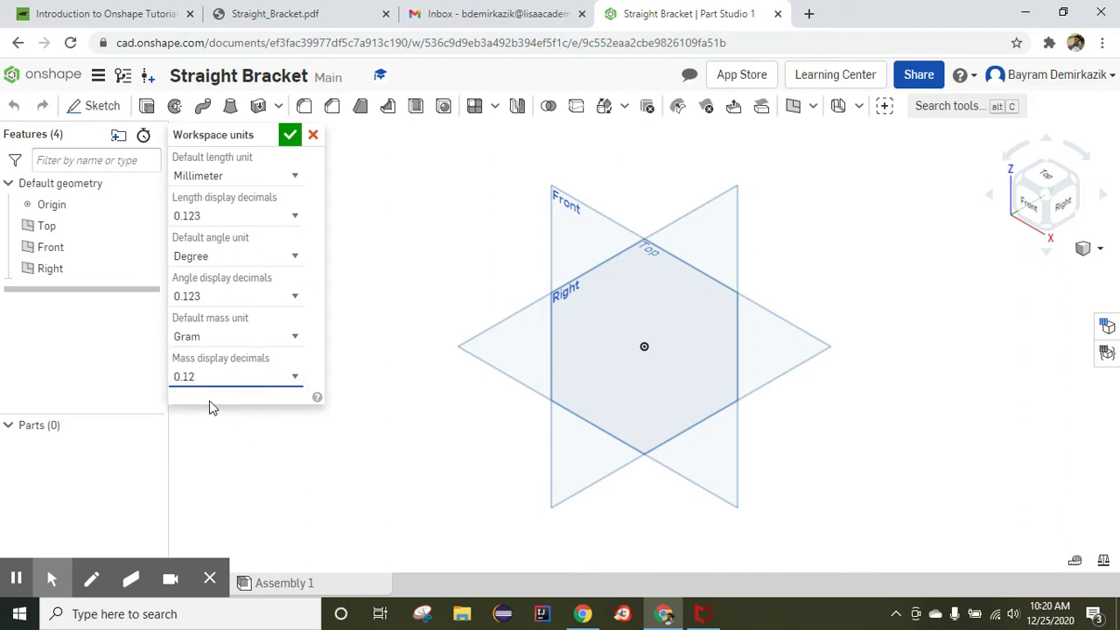
left_click(290, 134)
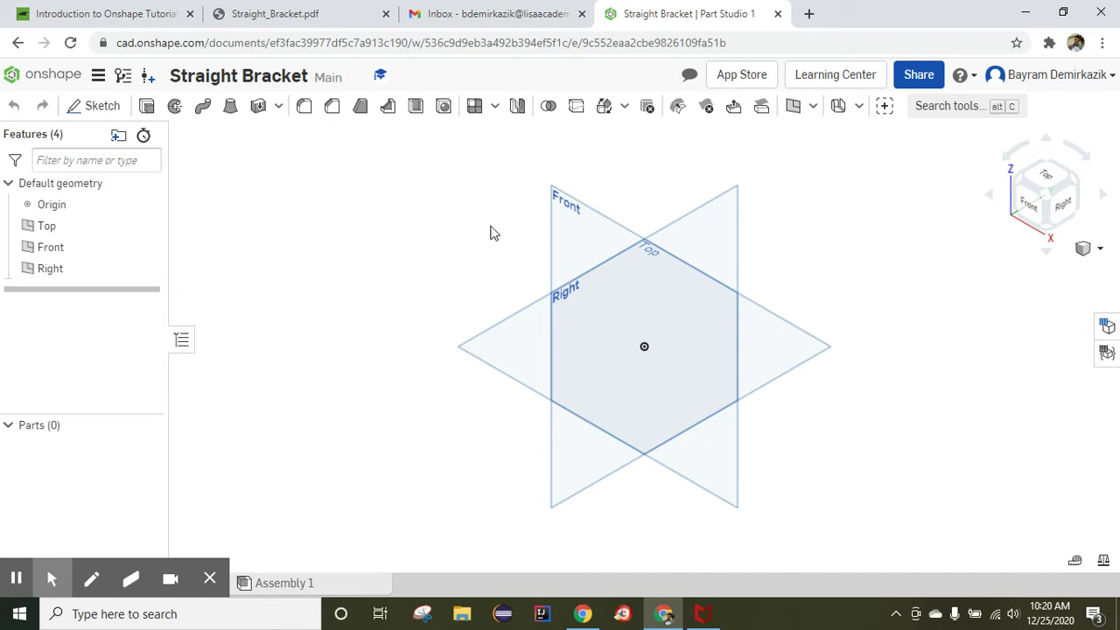
Start a sketch on the Front plane and view it face-on.
left_click(584, 223)
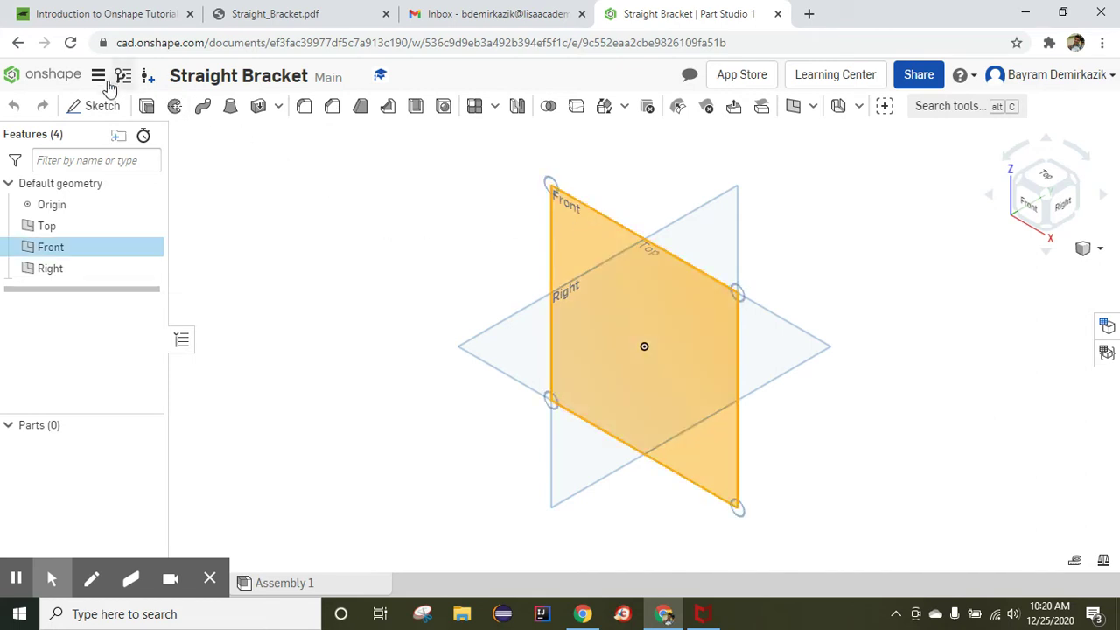
left_click(95, 112)
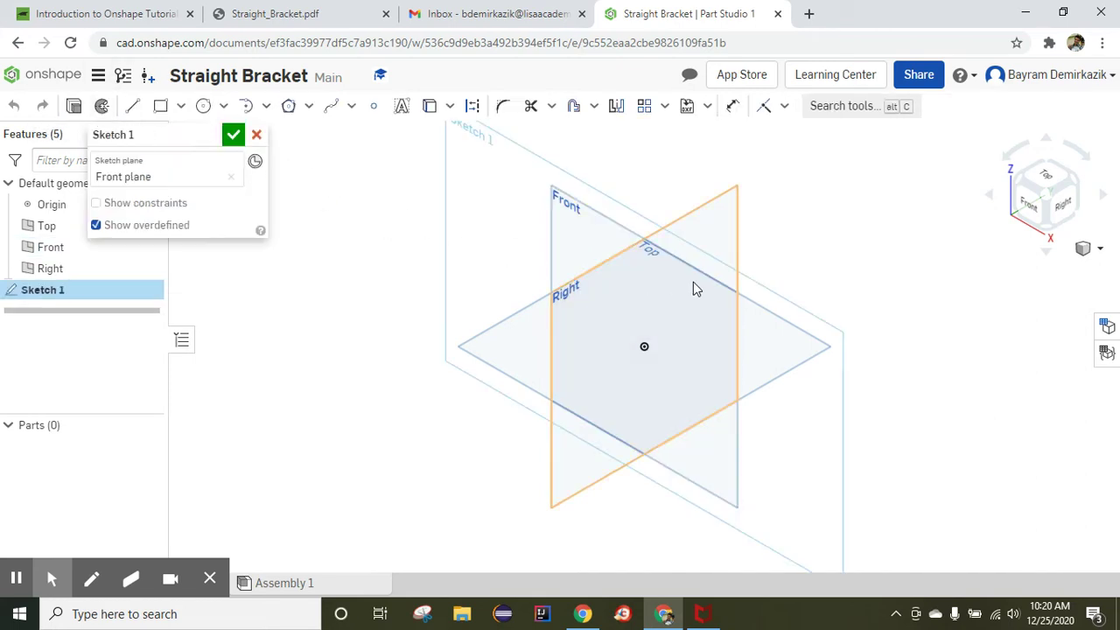
left_click(1033, 208)
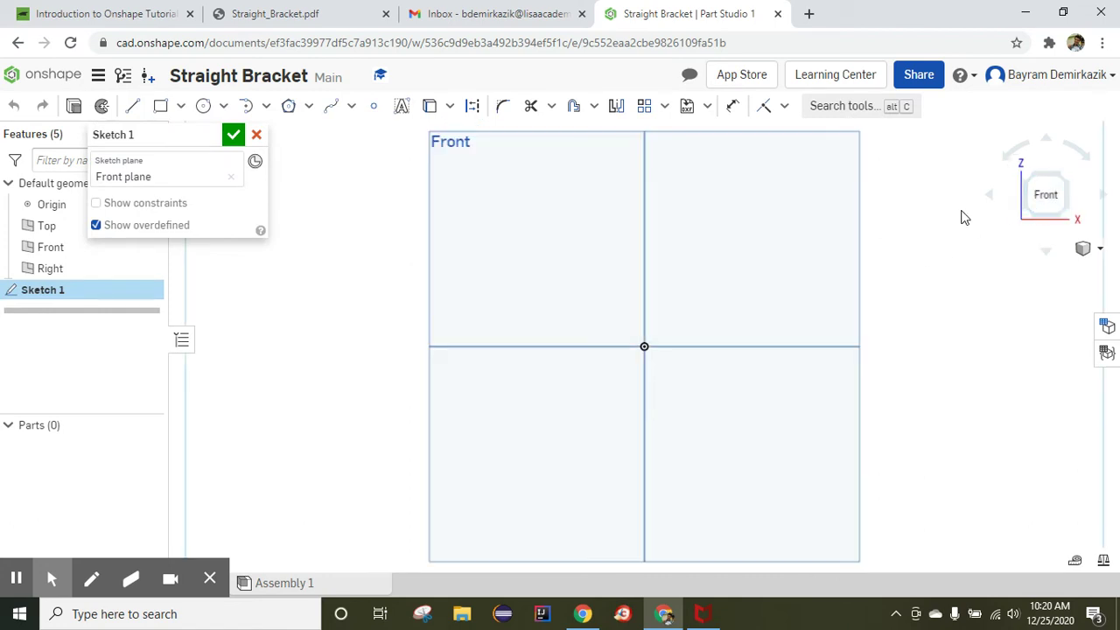
middle_click_drag(960, 218, 847, 280)
Draw the left upright, the base line past the origin, and the right upright.
left_click(132, 106)
left_click(468, 308)
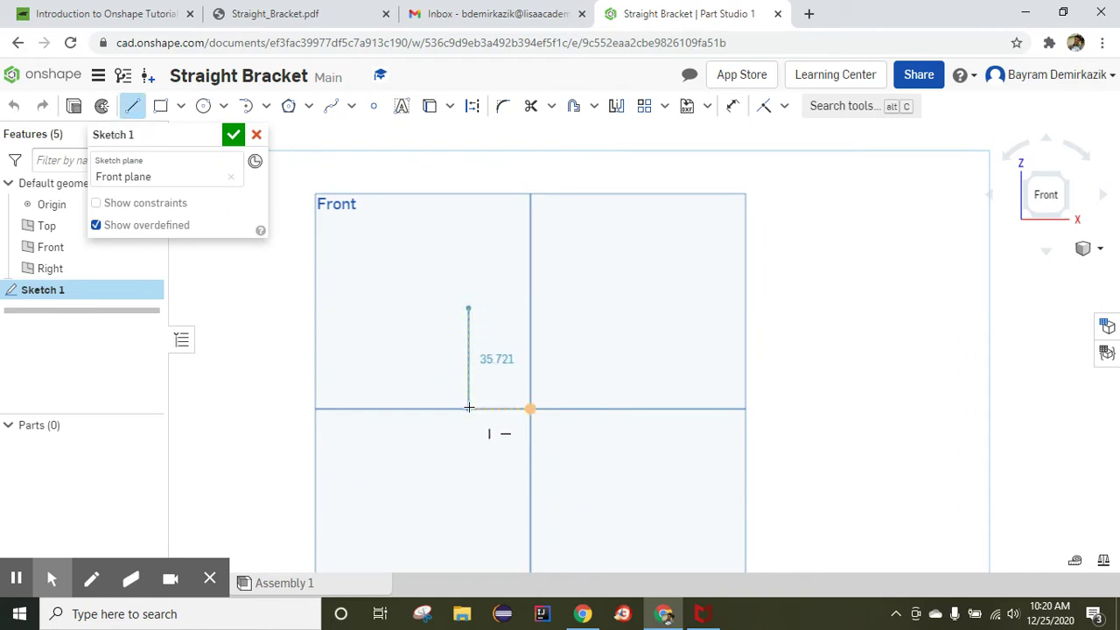
left_click(468, 407)
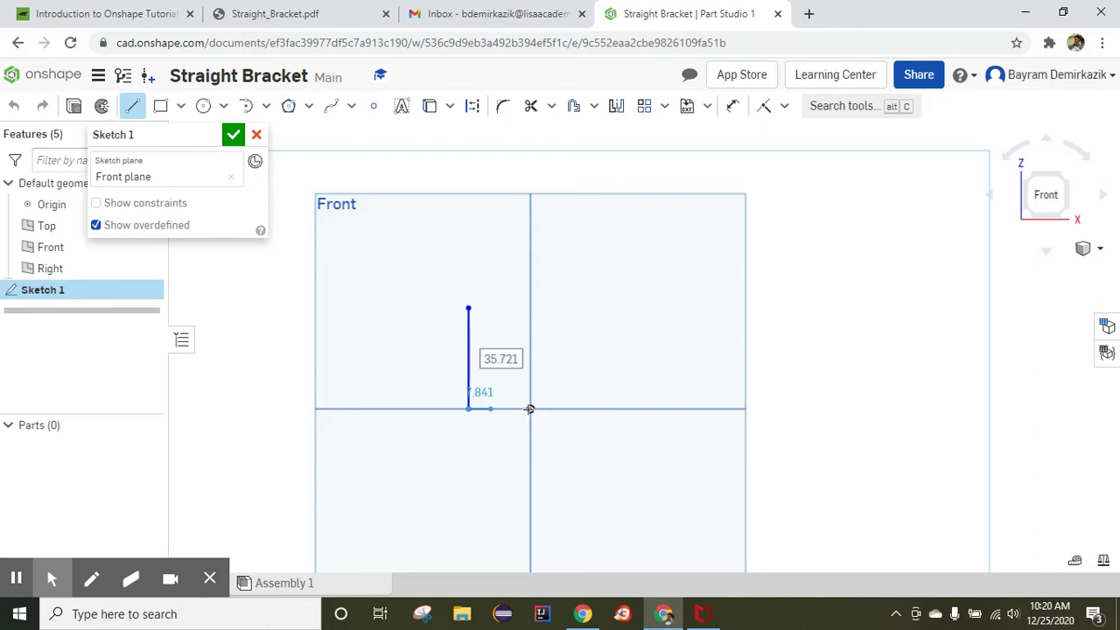
left_click(592, 408)
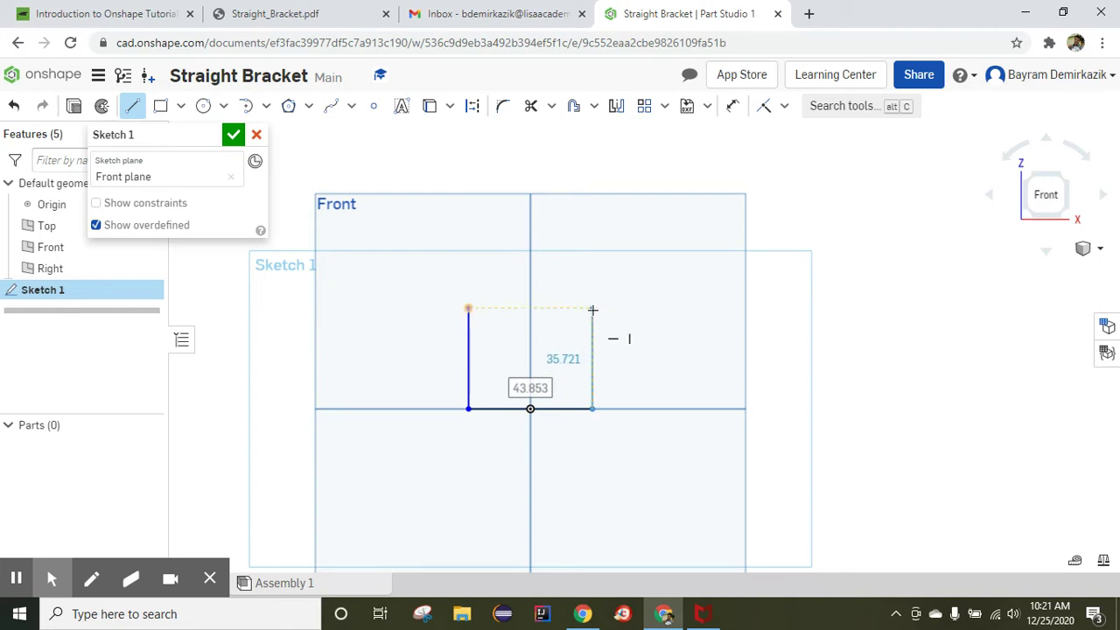
left_click(593, 310)
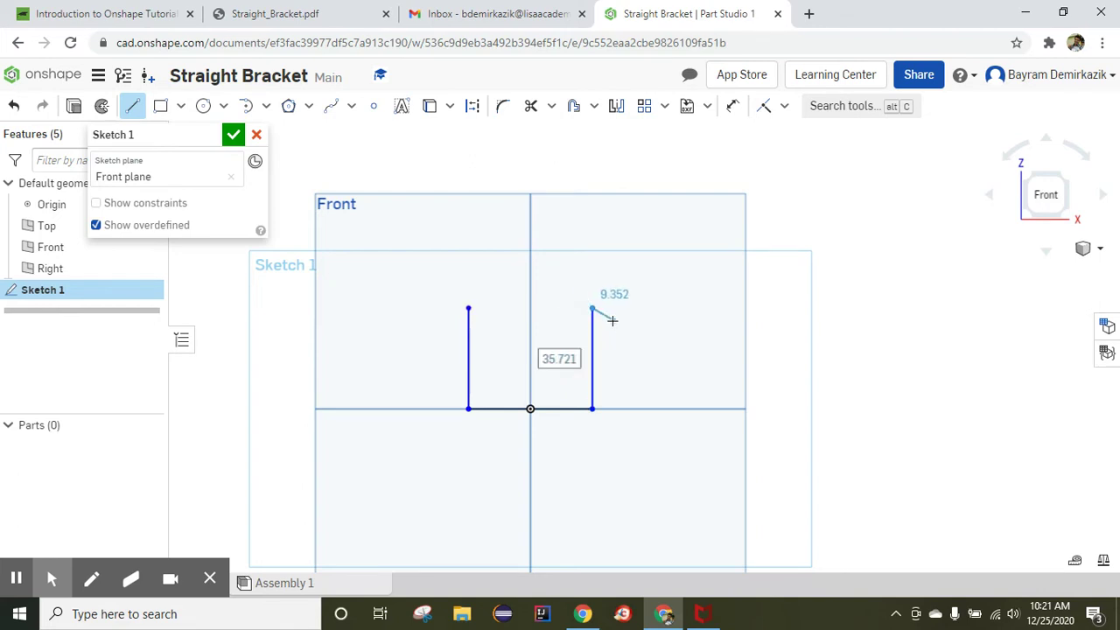
Close the profile with a tangent arc between the two uprights' top ends.
left_click(265, 109)
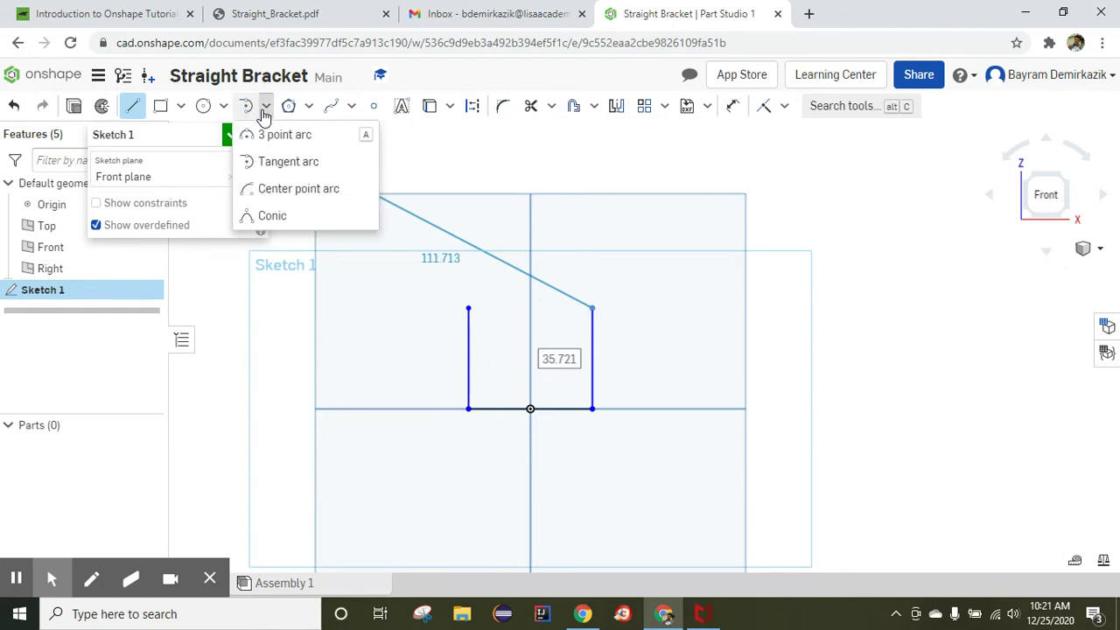
left_click(271, 163)
left_click(468, 310)
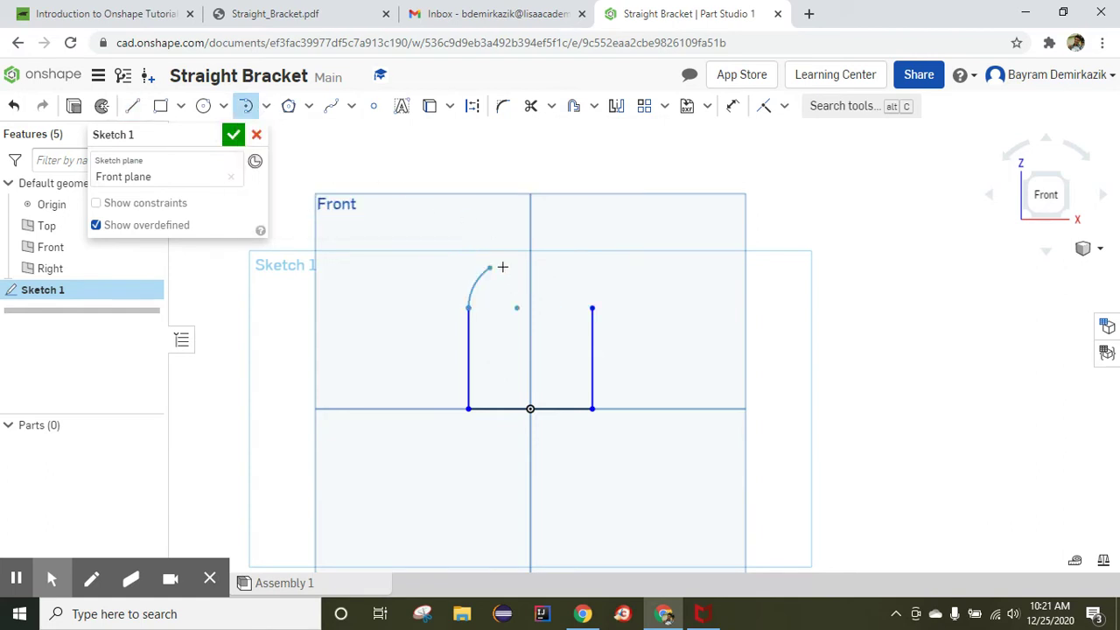
left_click(593, 307)
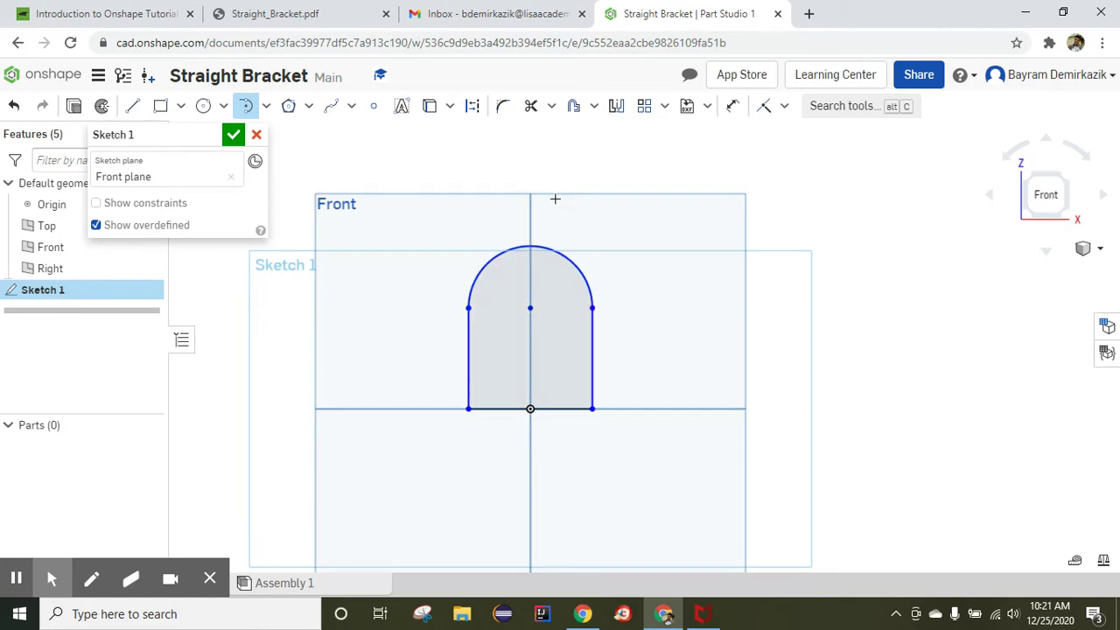
Dimension the right vertical line to a height of 90 mm.
left_click(733, 107)
left_click(594, 351)
left_click(659, 351)
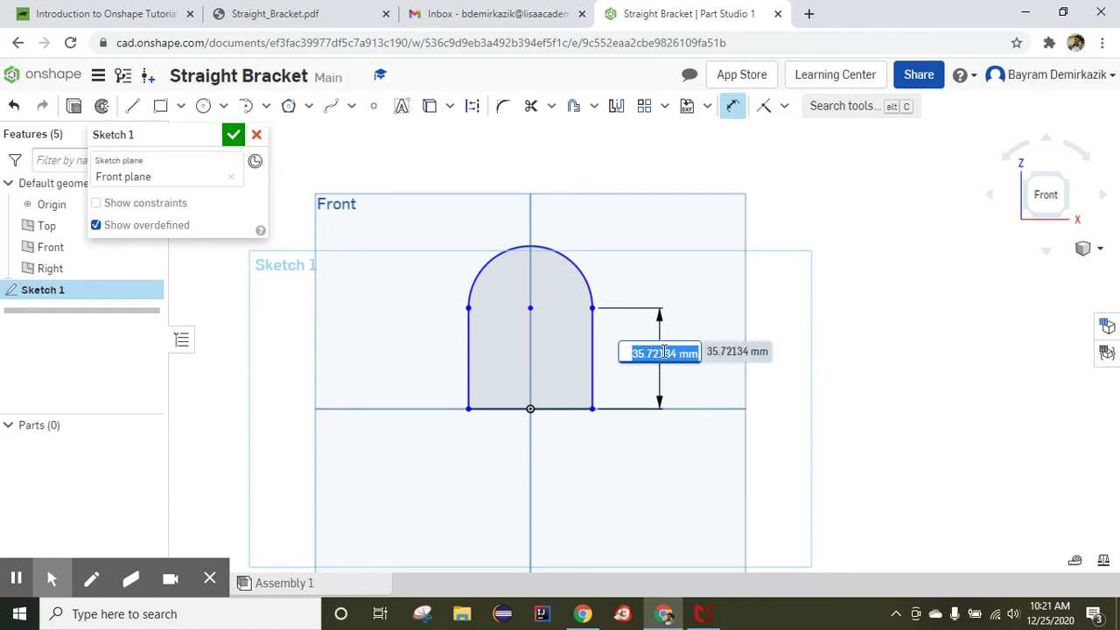
type("90")
key("Return")
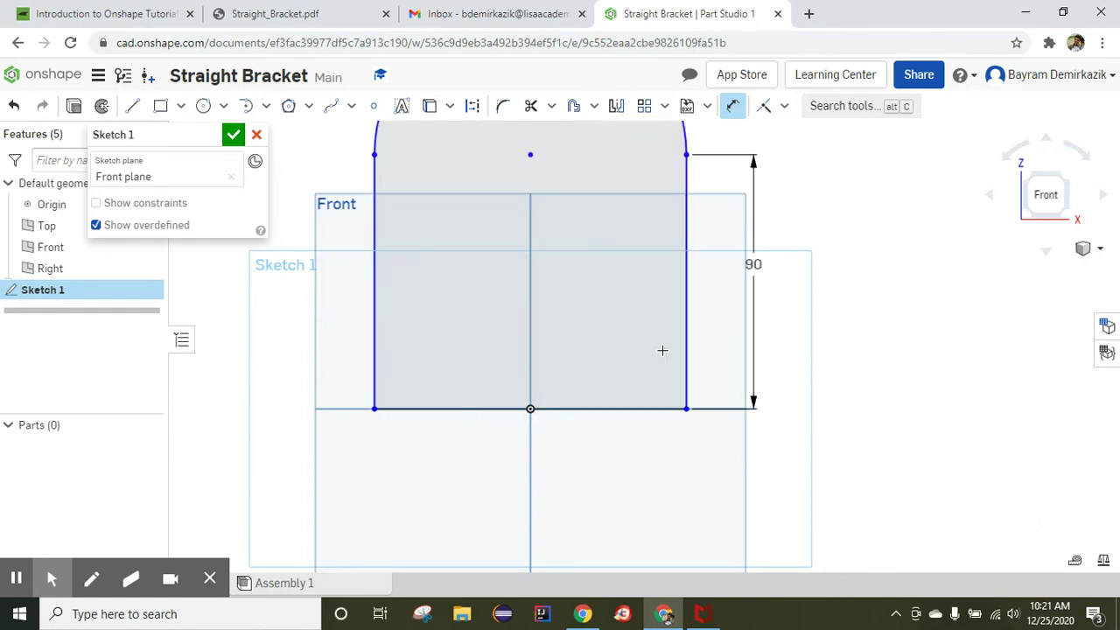
scroll(663, 350, "up", 2)
scroll(663, 348, "down", 4)
middle_click_drag(661, 337, 605, 487)
Give the top arc a radius of 20 mm.
left_click(637, 280)
left_click(681, 244)
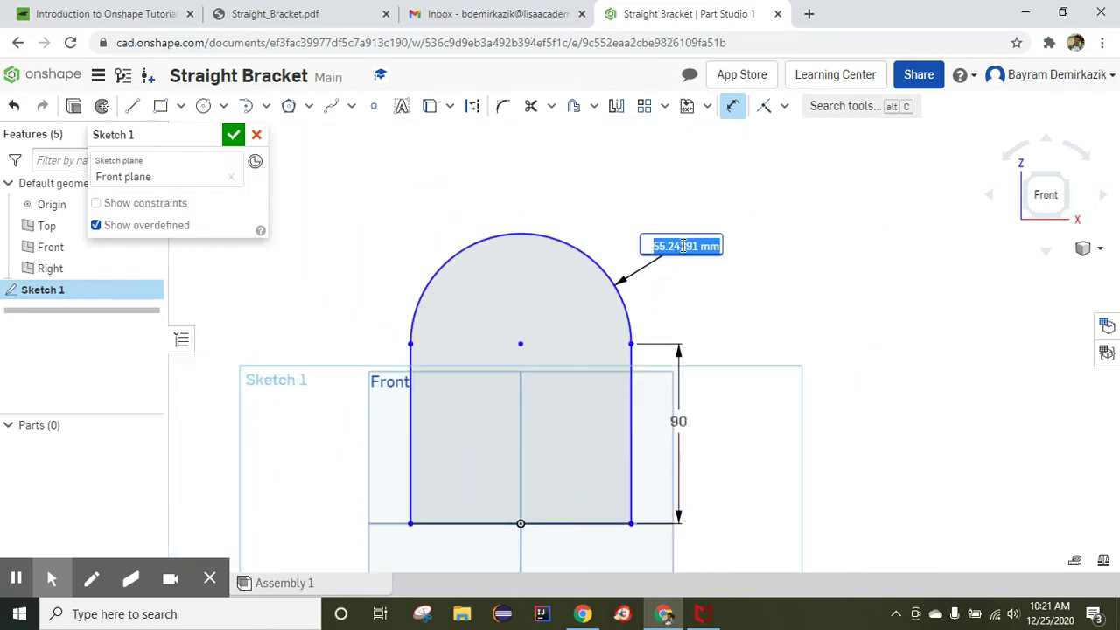
type("2")
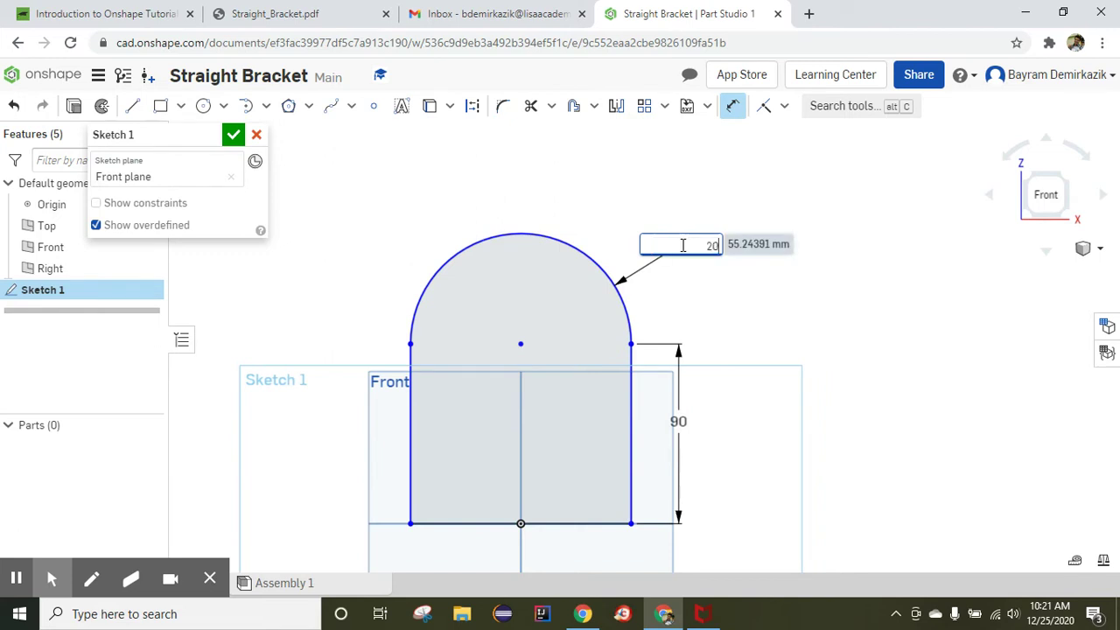
type("0")
key("Return")
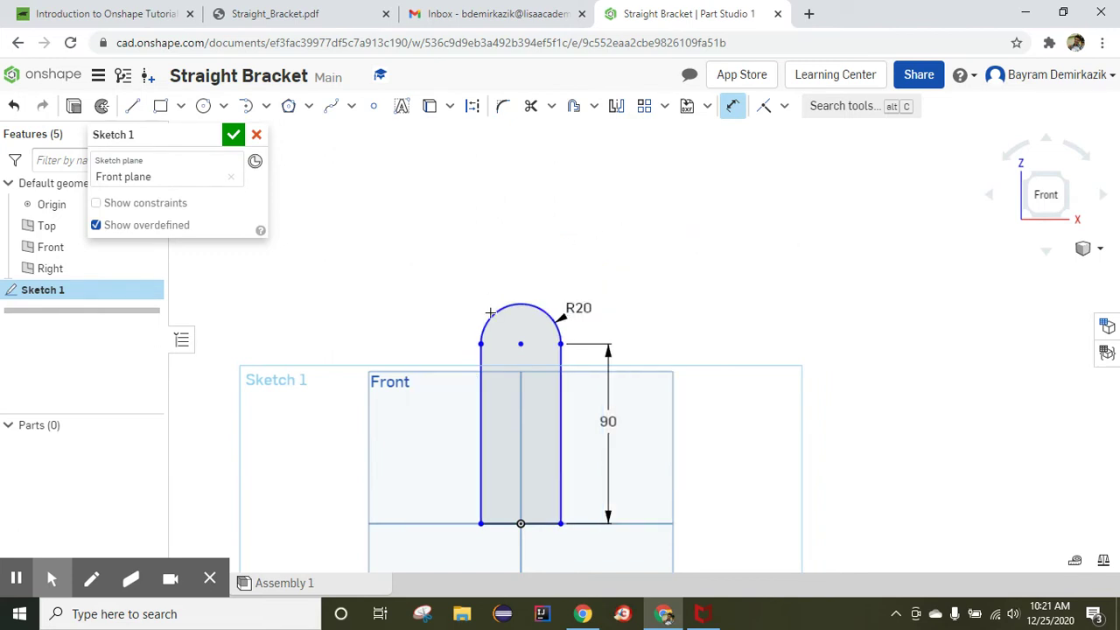
scroll(533, 529, "up", 2)
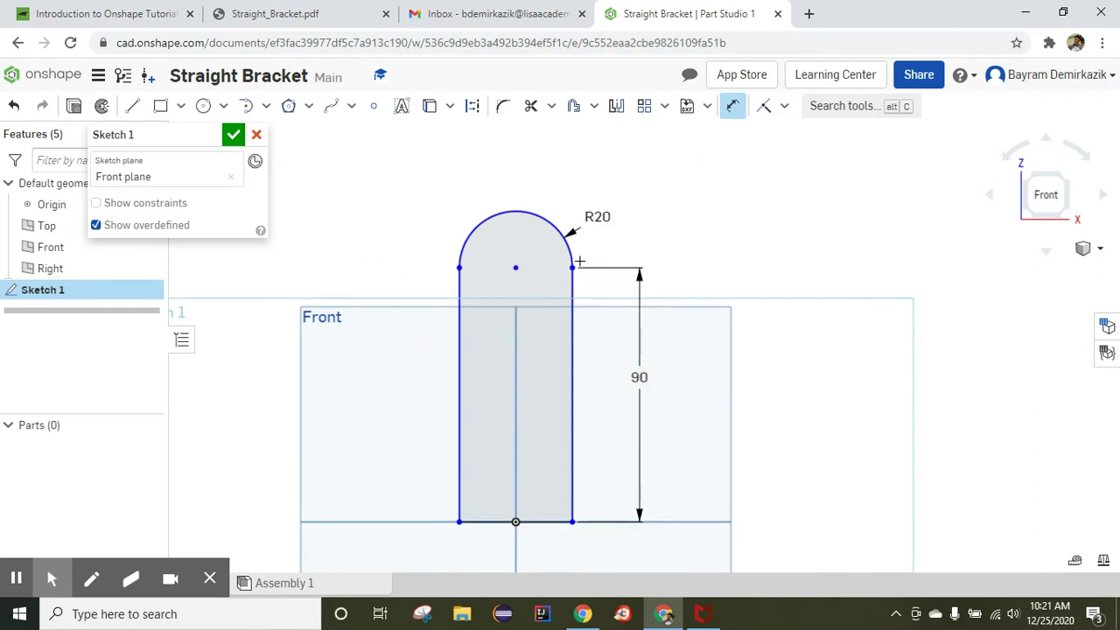
key("Escape")
Make the arc's centre point coincident with the vertical origin axis.
mouse_move(513, 269)
left_mouse_down()
mouse_move(415, 271)
mouse_move(651, 288)
mouse_move(583, 289)
mouse_move(604, 289)
left_mouse_up()
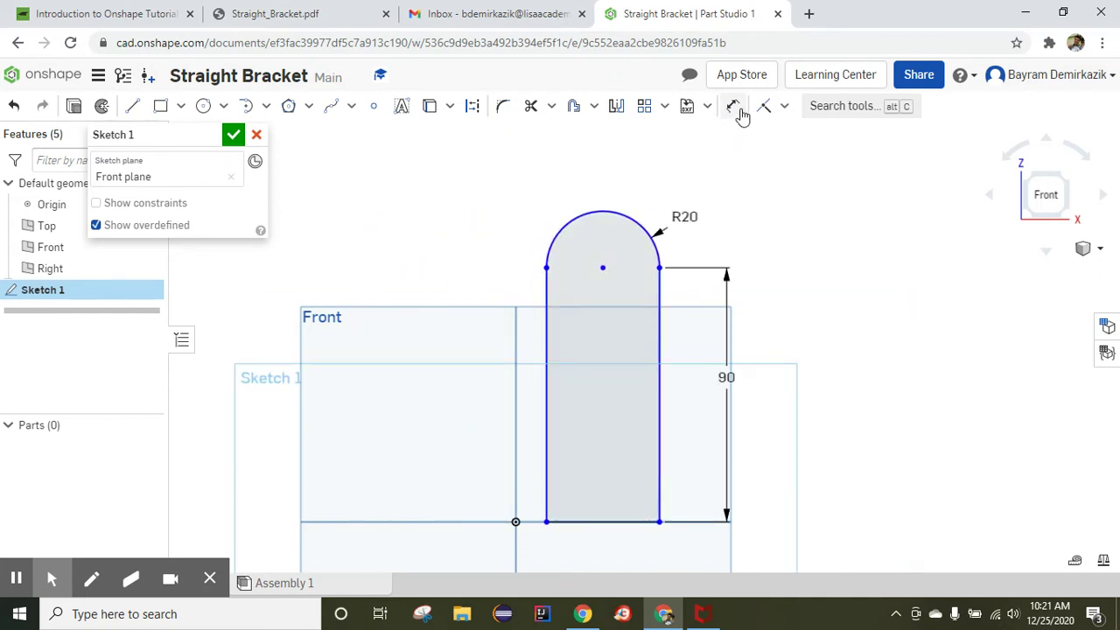
left_click(784, 108)
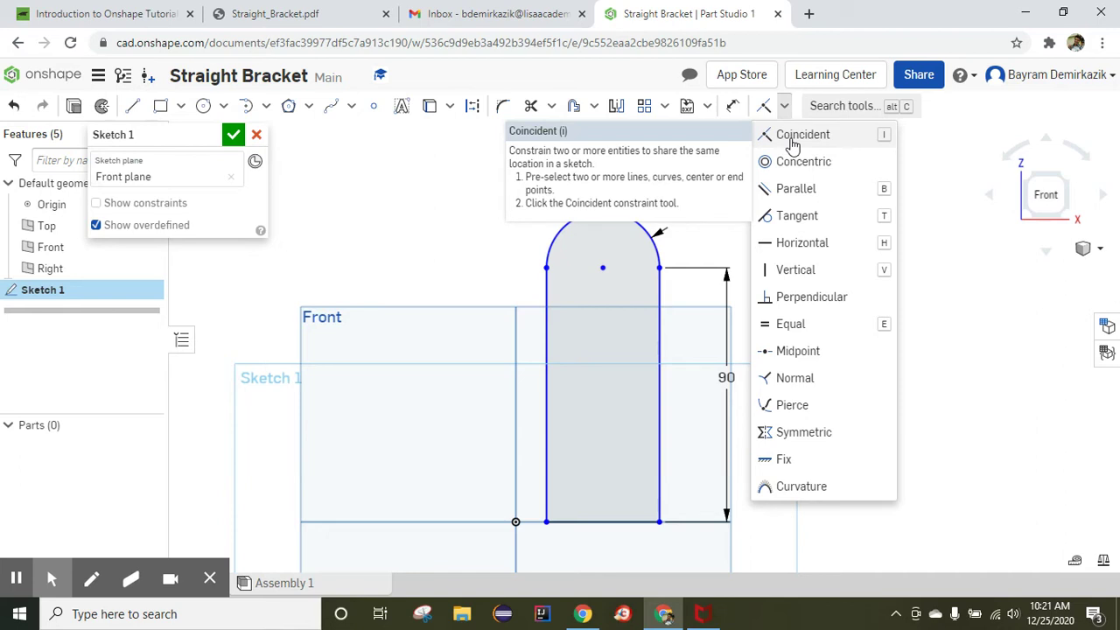
left_click(792, 140)
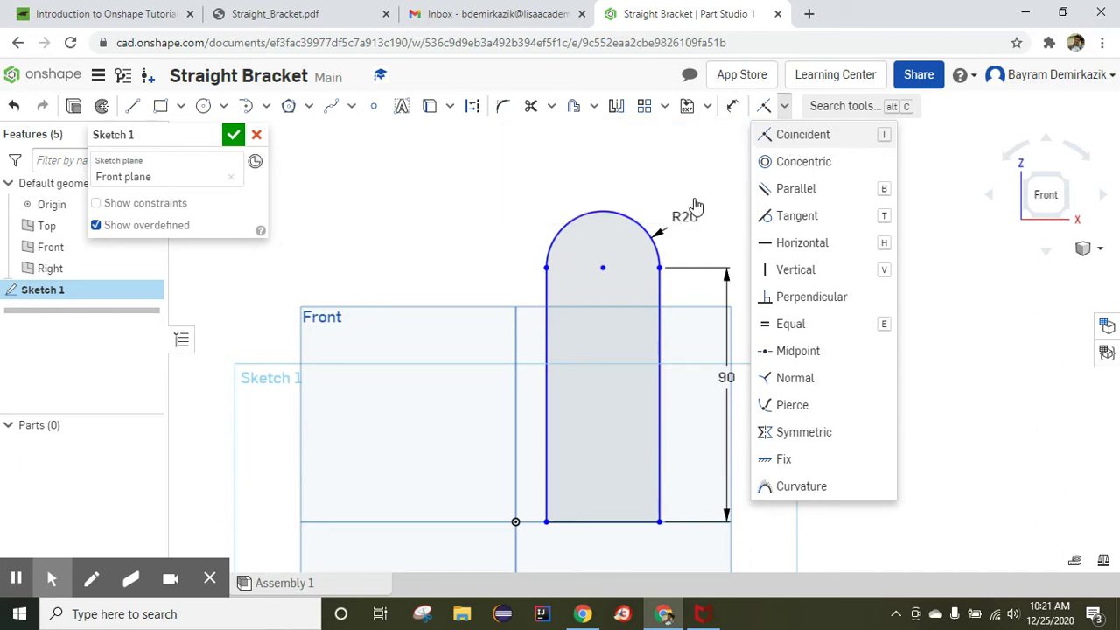
left_click(602, 267)
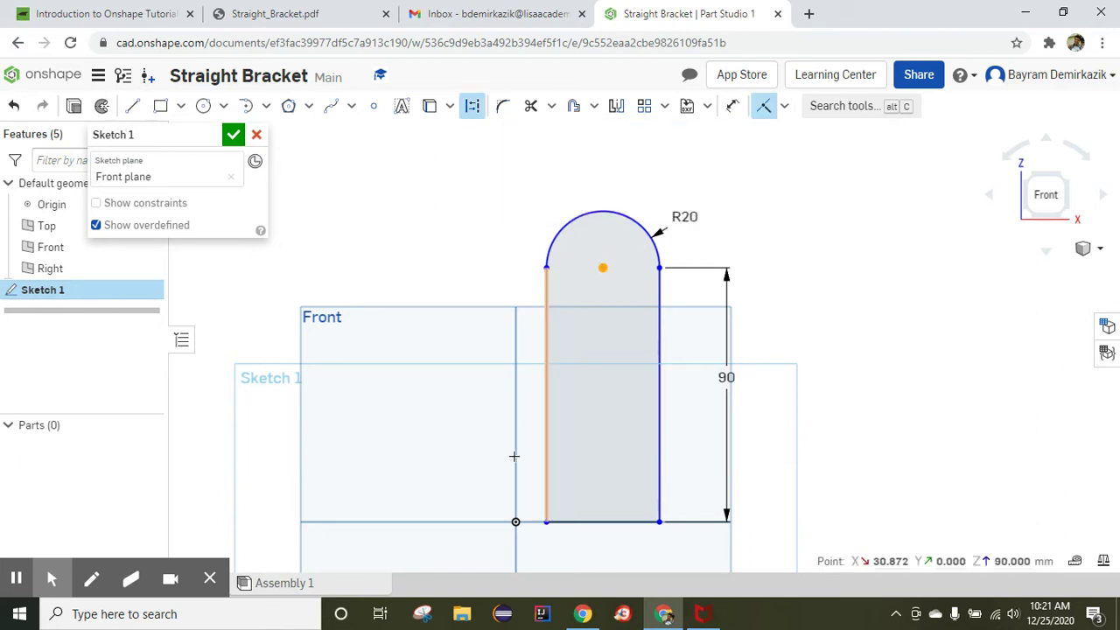
left_click(515, 385)
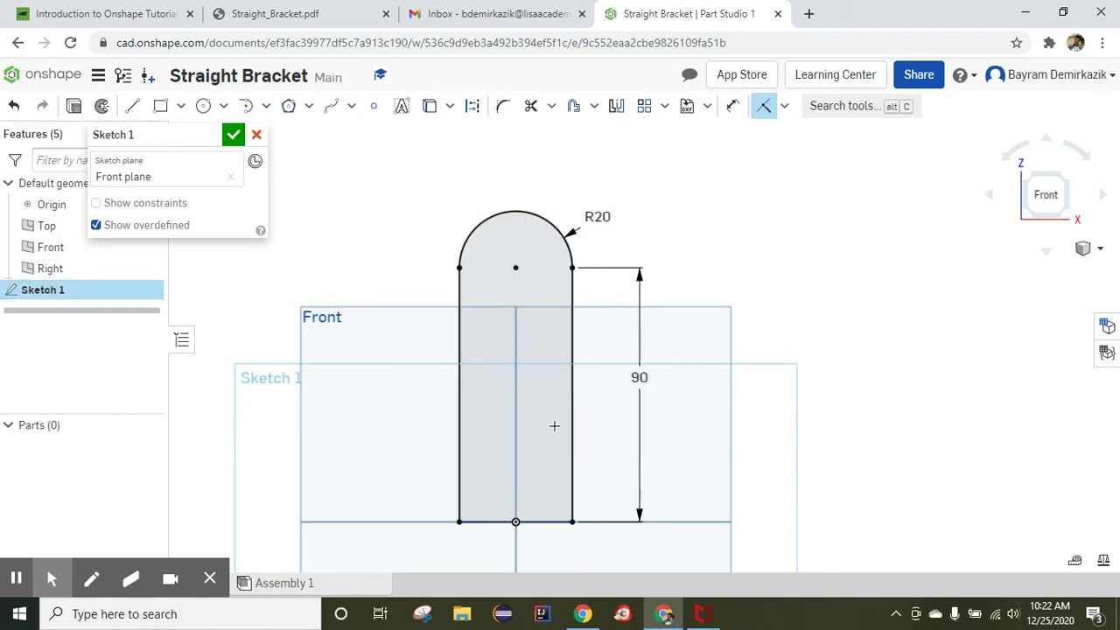
Finish Sketch 1 and extrude the arch region 5 mm deep.
left_click(232, 135)
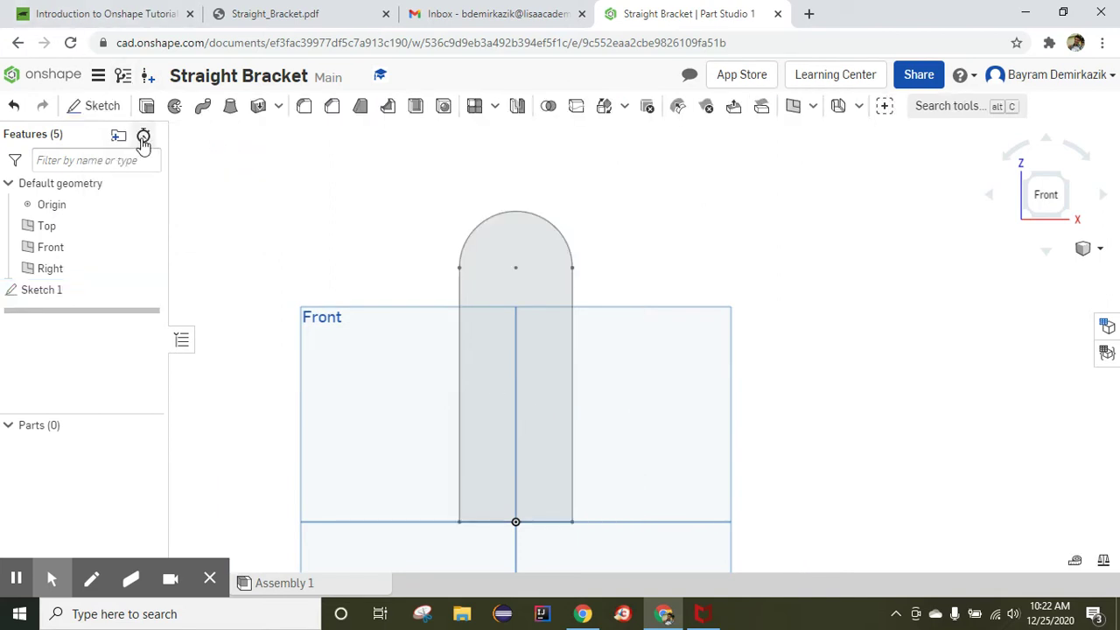
left_click(148, 107)
left_click(506, 300)
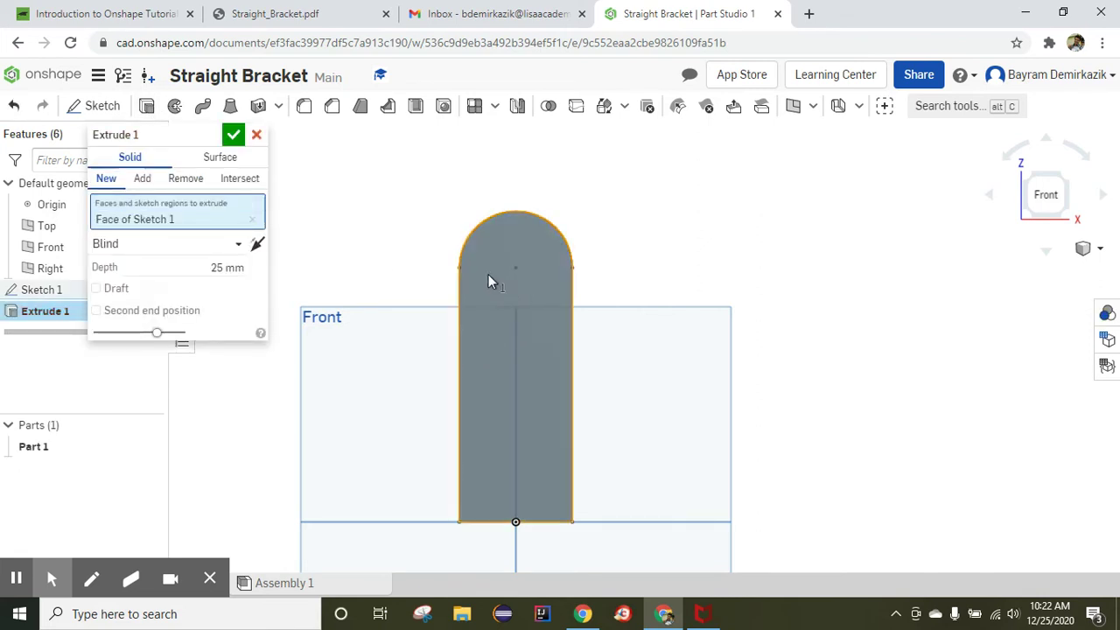
left_click(219, 267)
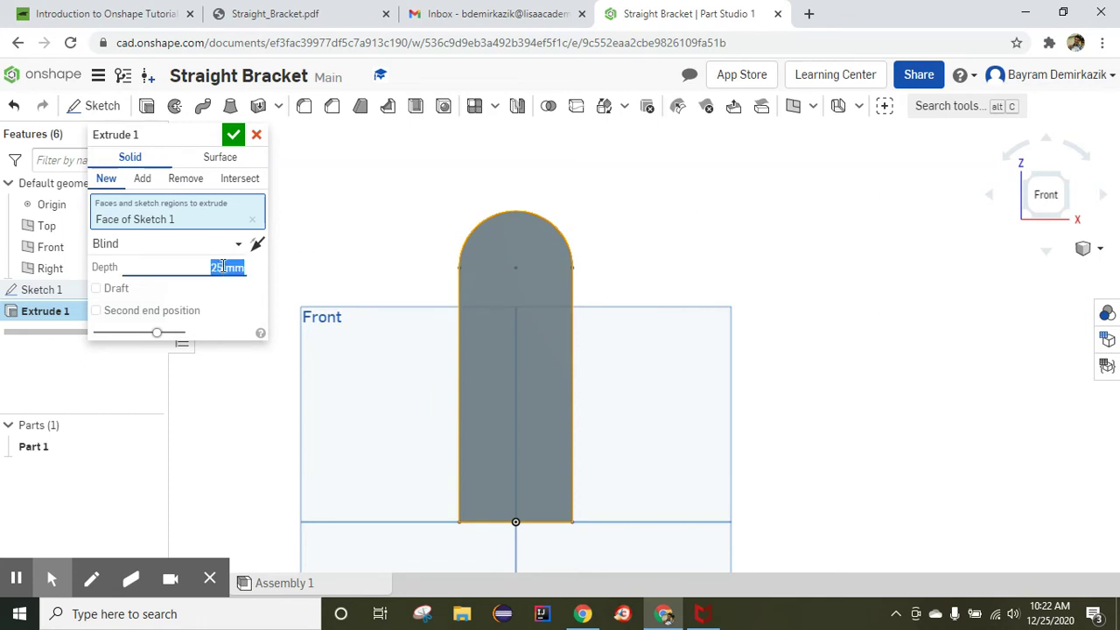
type("5")
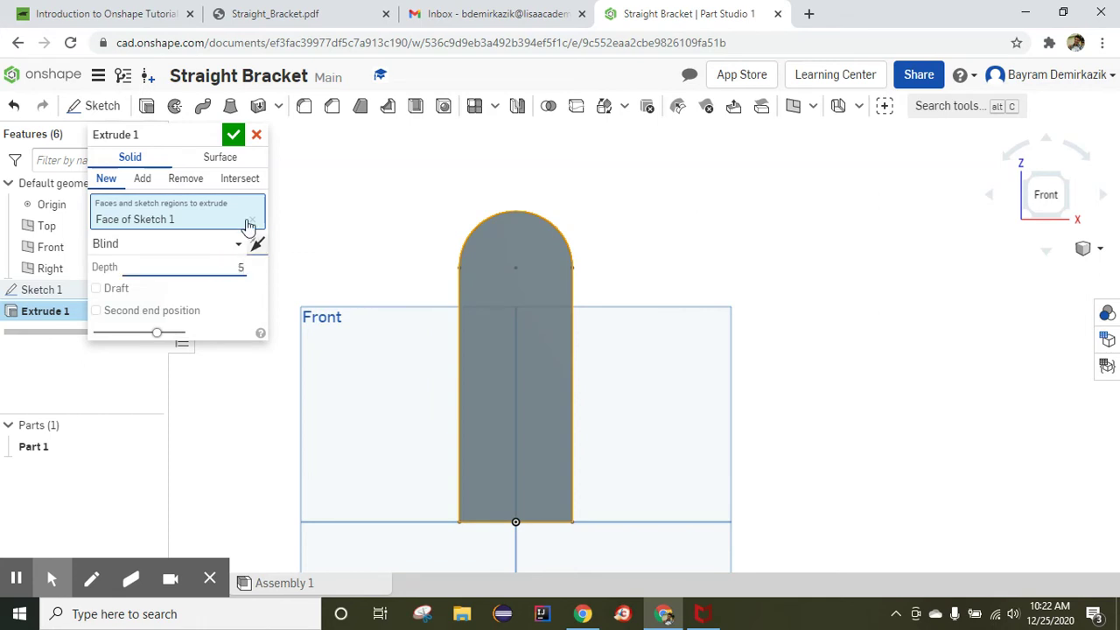
left_click(234, 136)
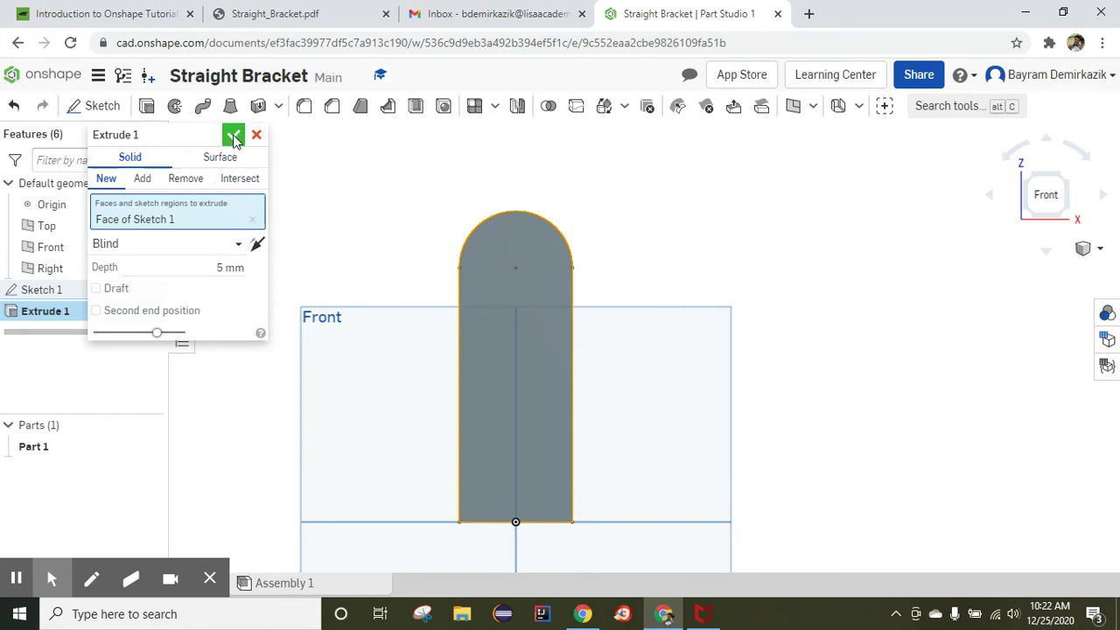
In isometric view, start a new sketch on the part's front face.
left_click(1088, 248)
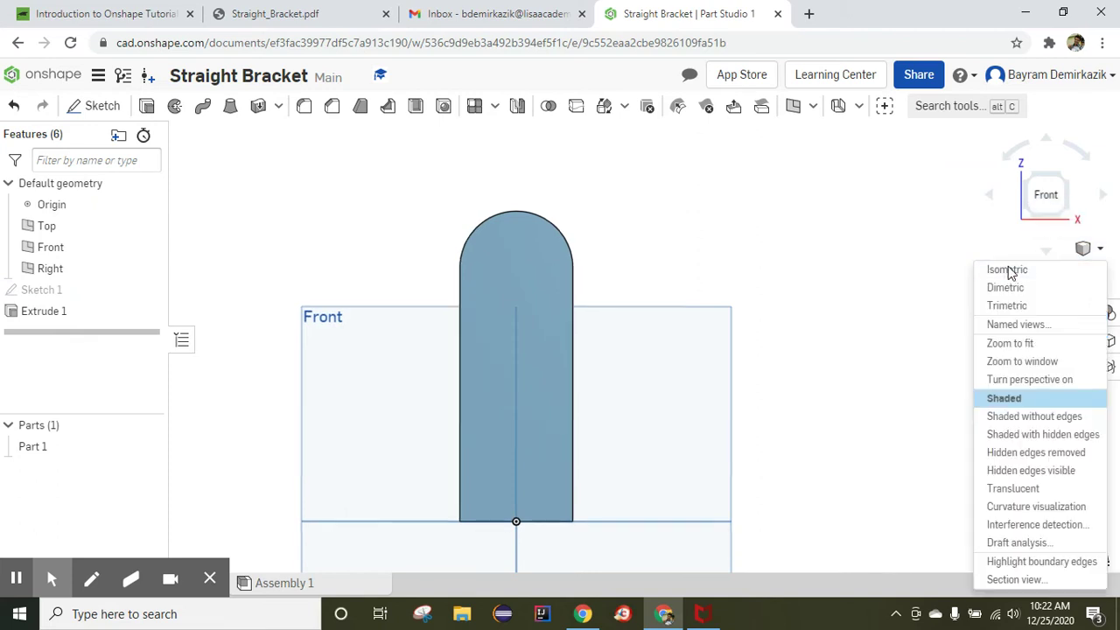
left_click(1008, 269)
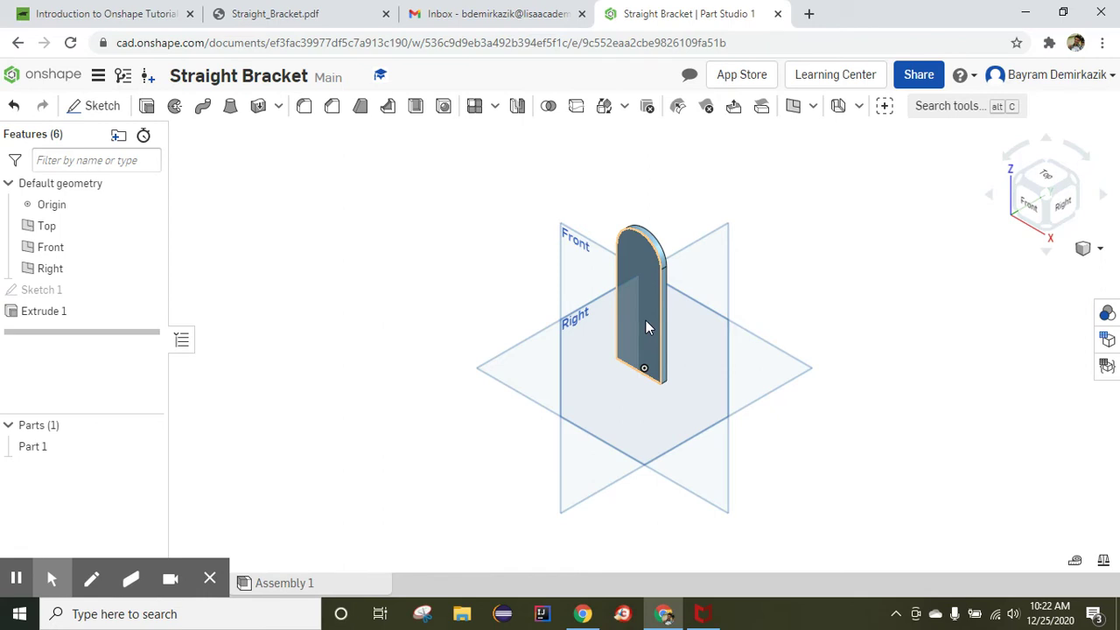
left_click(632, 260)
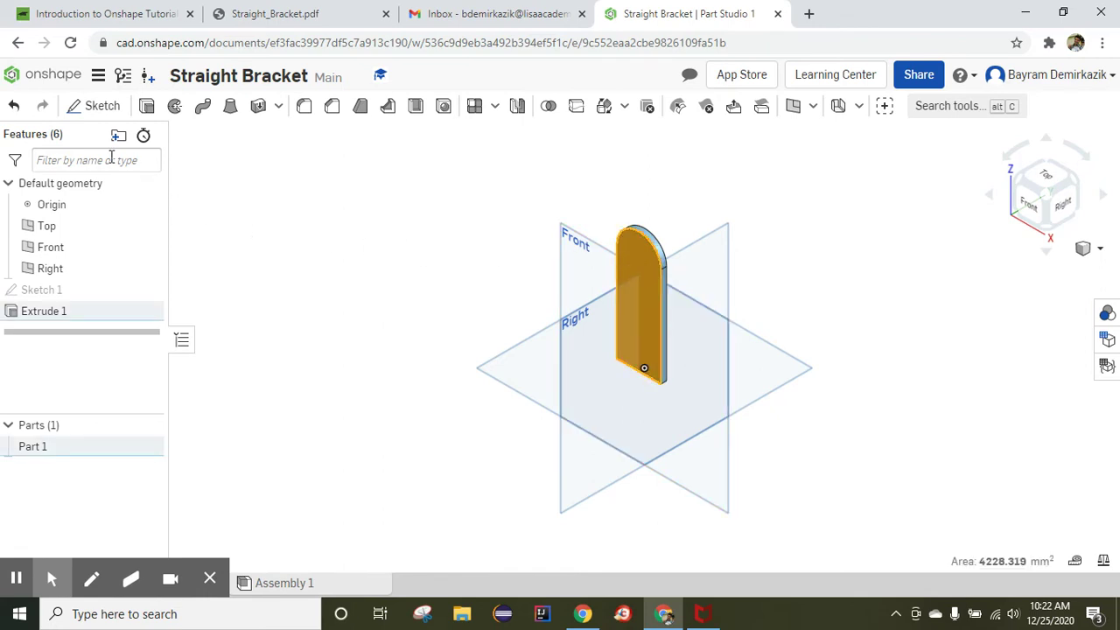
left_click(83, 112)
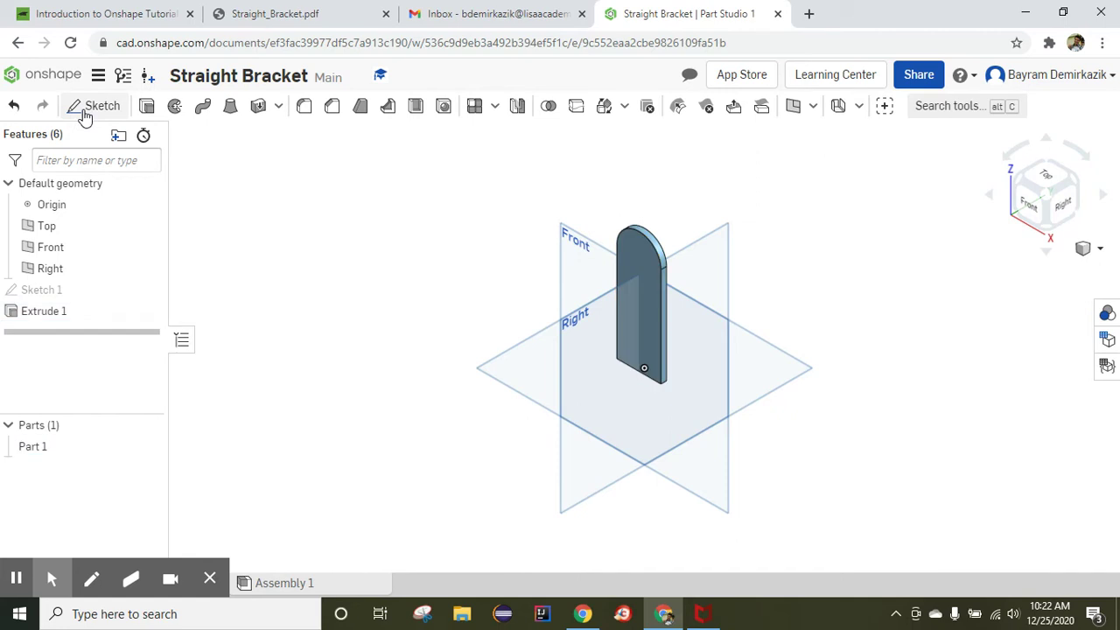
In front view, place a point at the top arc's centre and finish Sketch 2.
left_click(1029, 203)
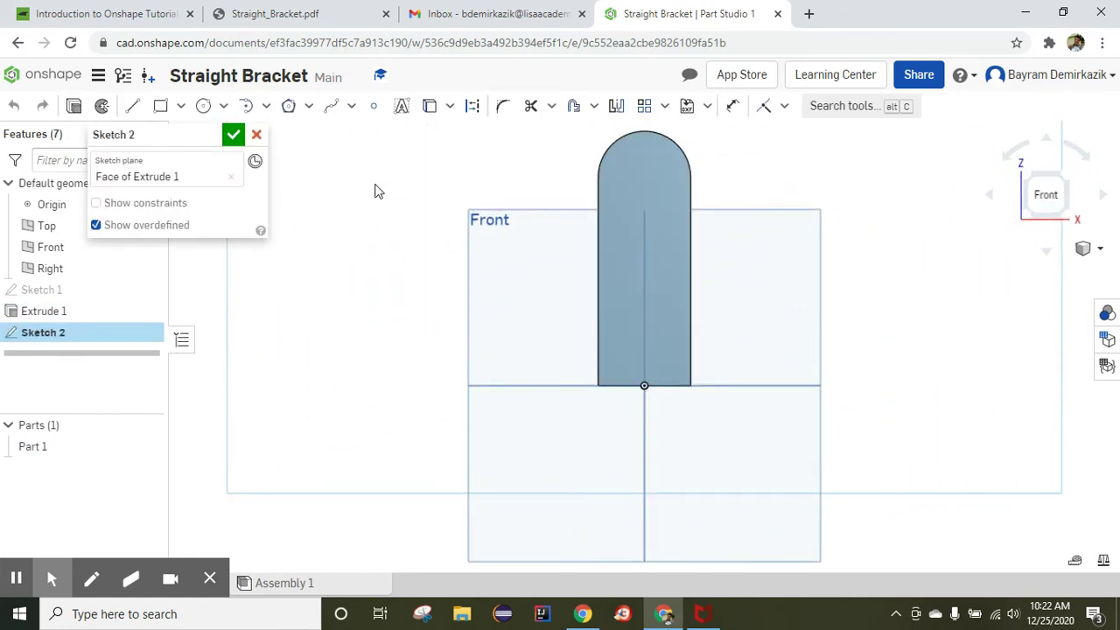
left_click(374, 108)
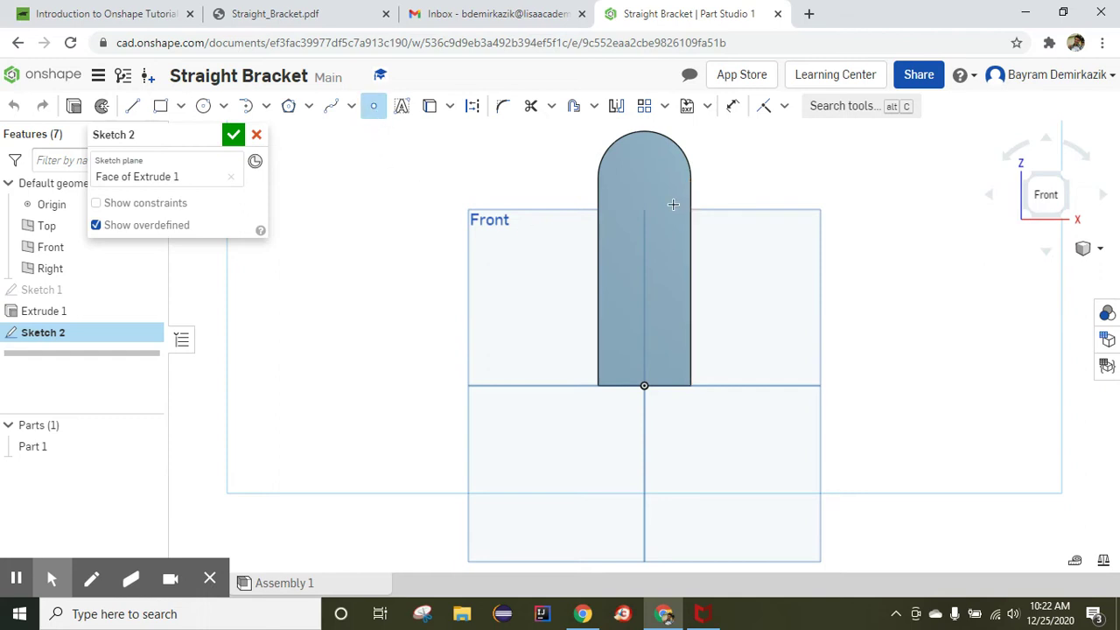
scroll(673, 204, "up", 2)
middle_click_drag(654, 195, 613, 286)
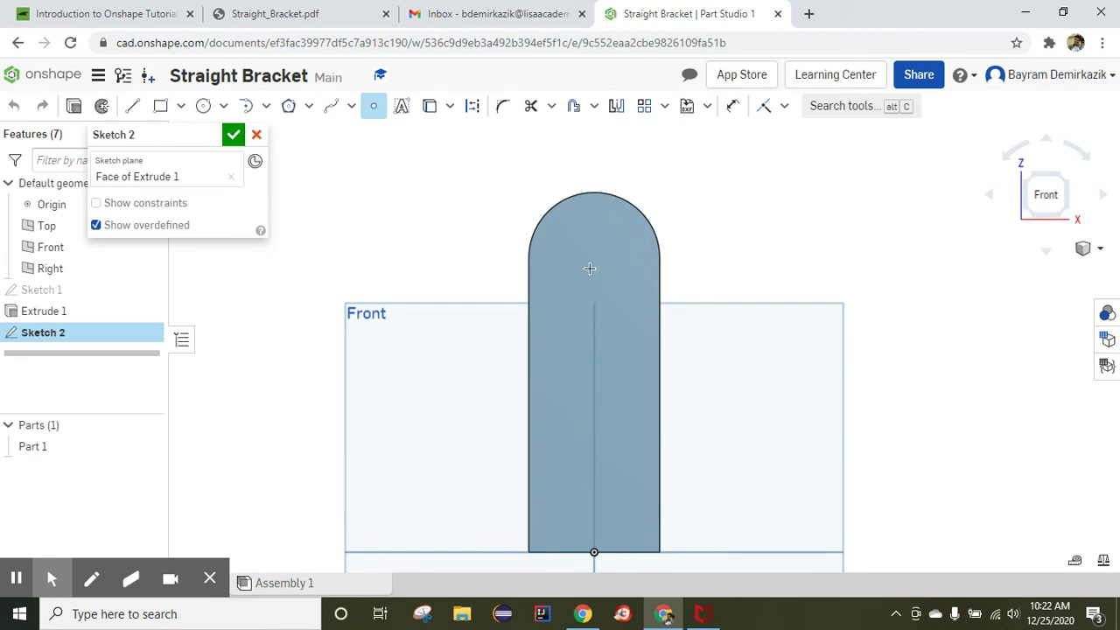
left_click(593, 191)
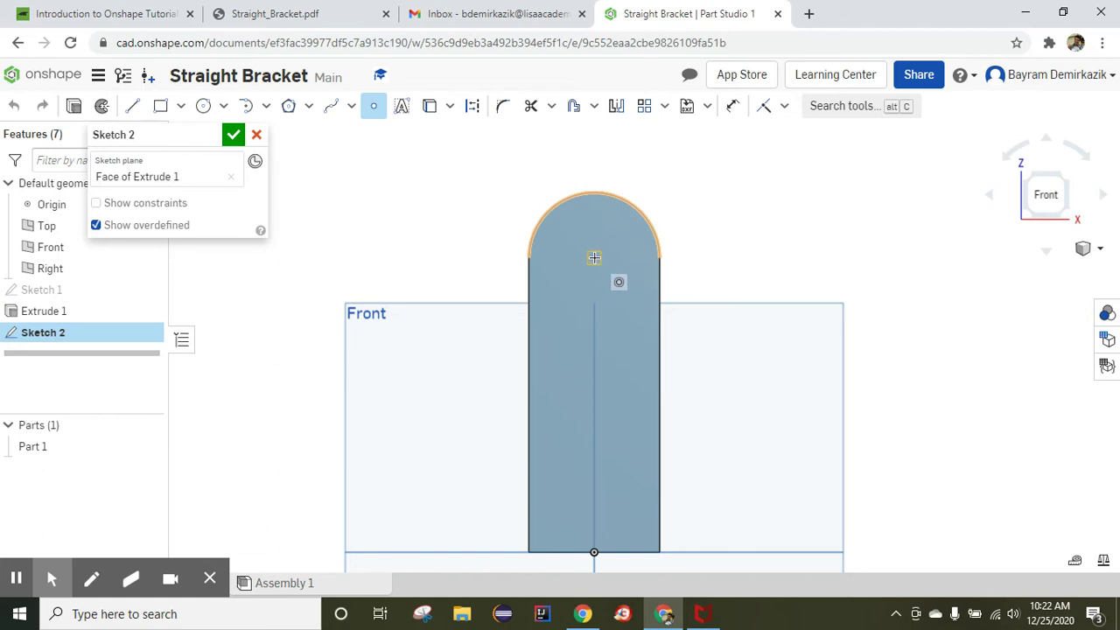
left_click(594, 257)
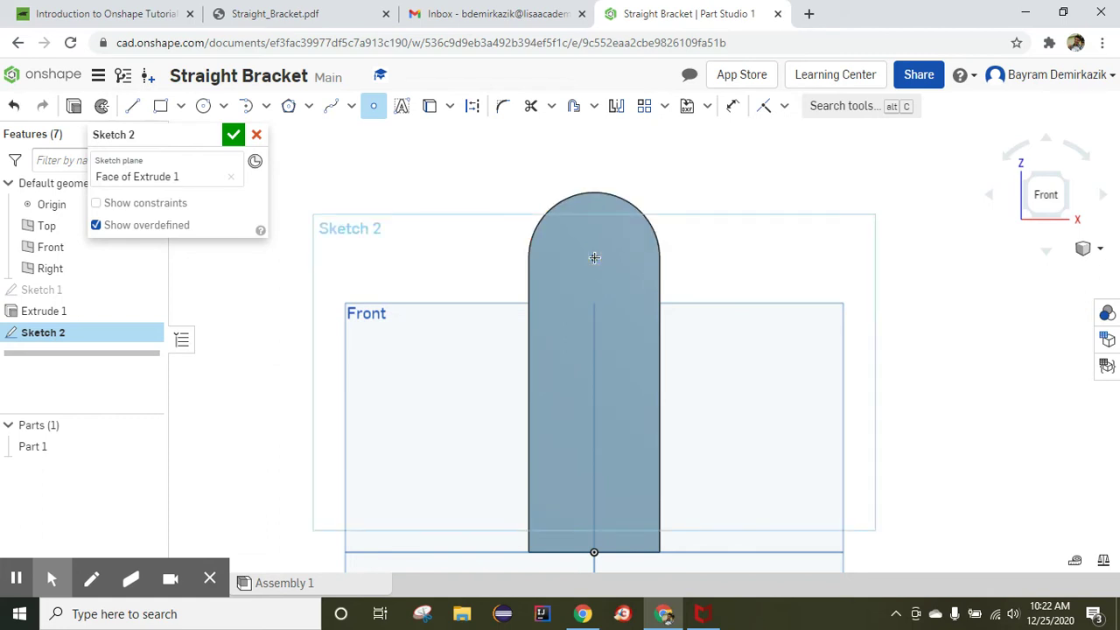
left_click(234, 136)
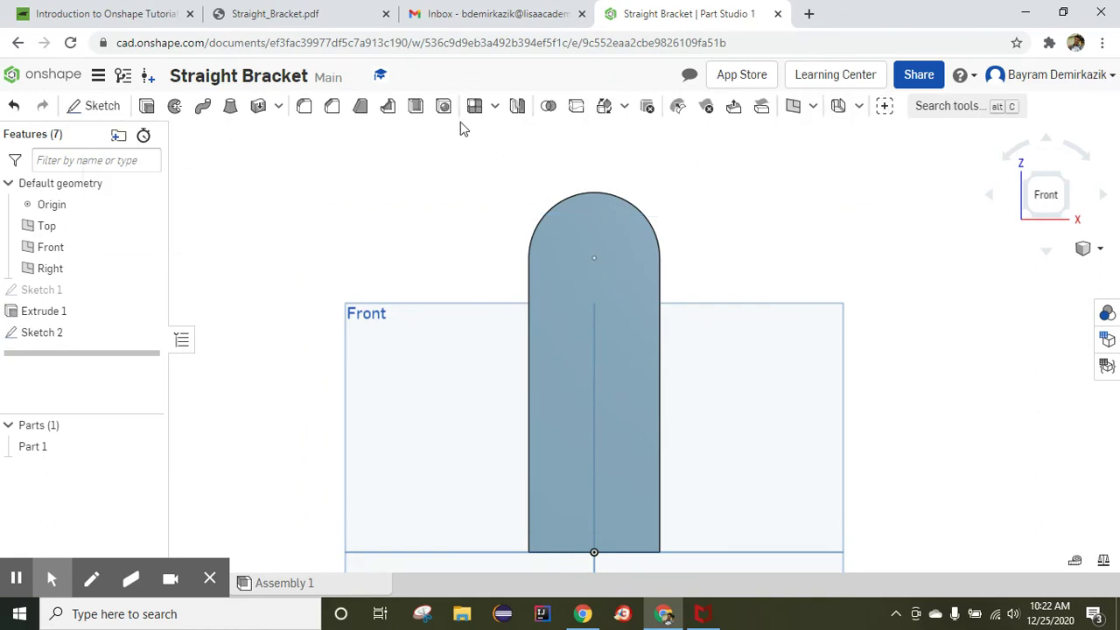
Create an ISO M5 countersunk hole at the sketch point.
left_click(593, 260)
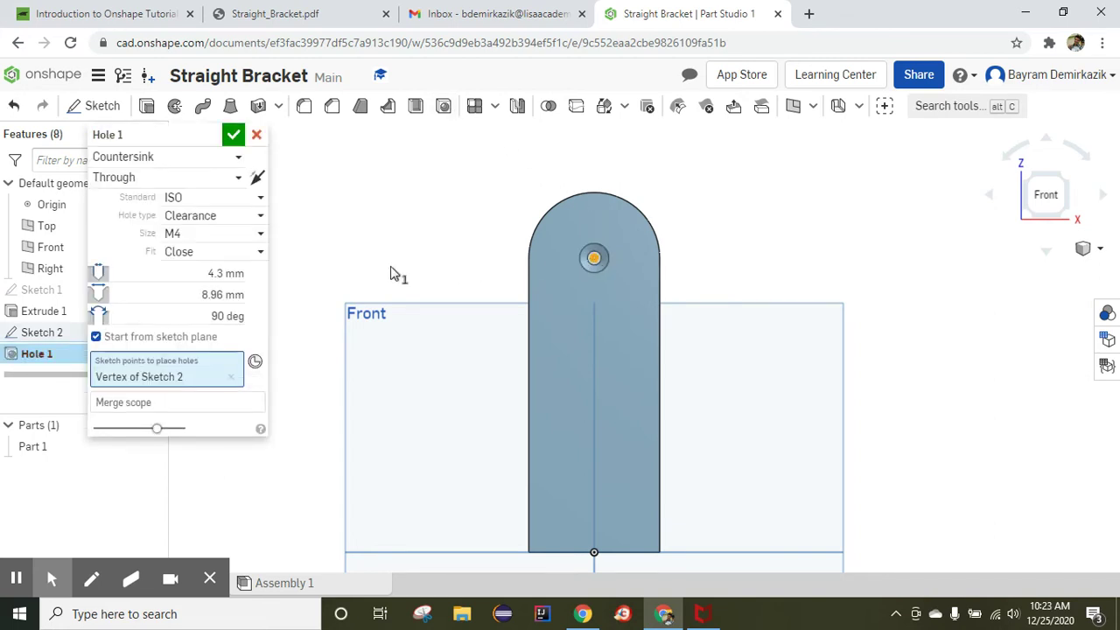
left_click(253, 199)
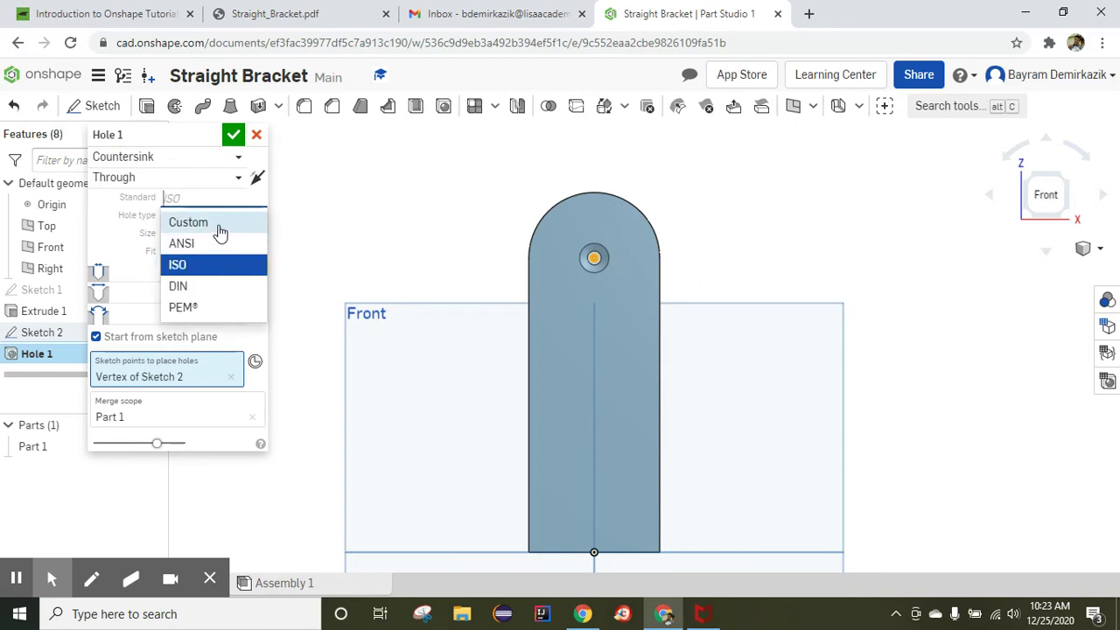
left_click(219, 225)
left_click(252, 201)
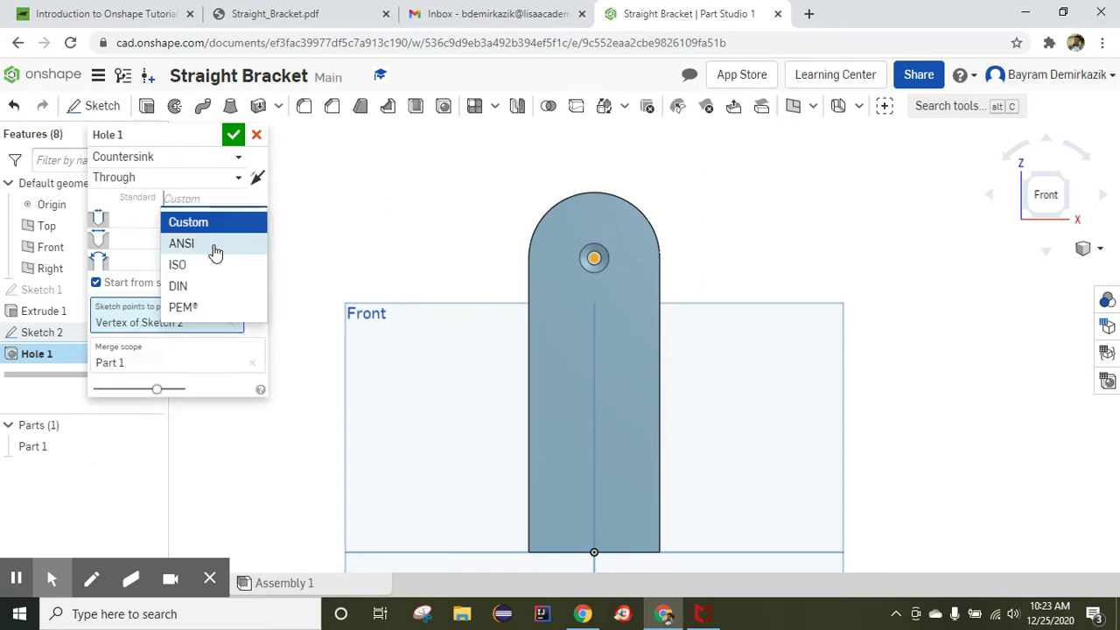
left_click(212, 265)
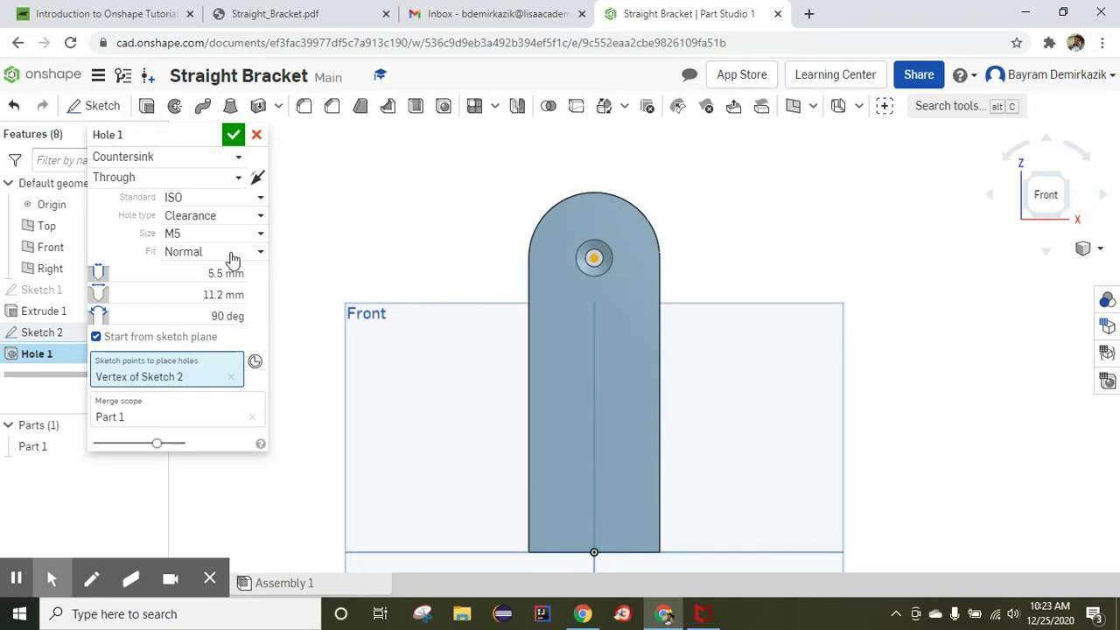
left_click(233, 136)
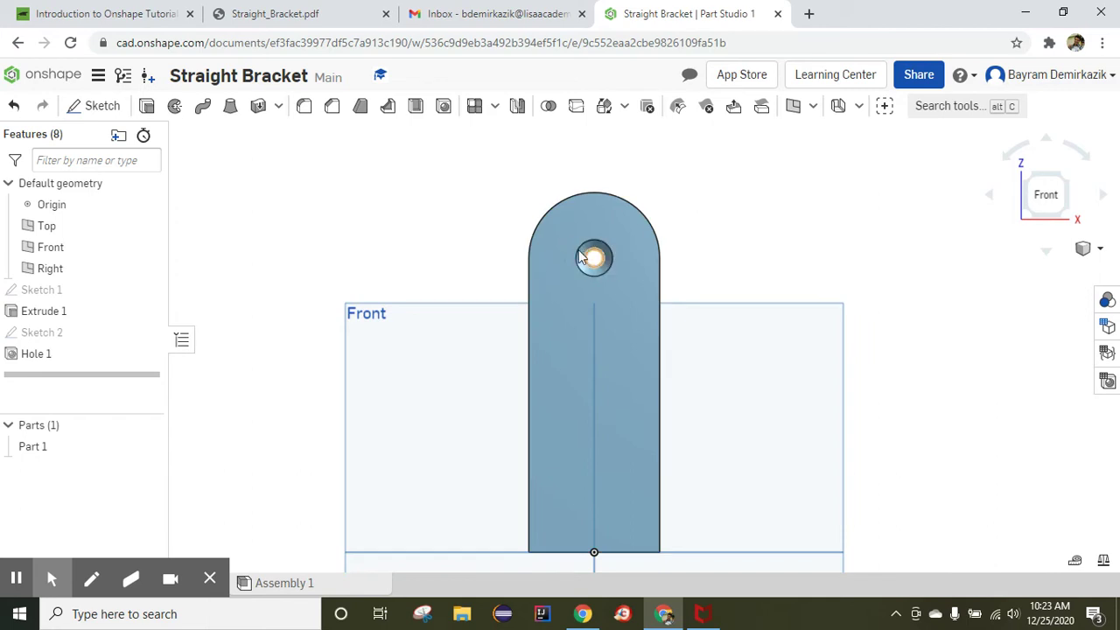
Re-edit Hole 1, keep the countersink style, then select the bracket's front face.
left_click(51, 355)
double_click(51, 354)
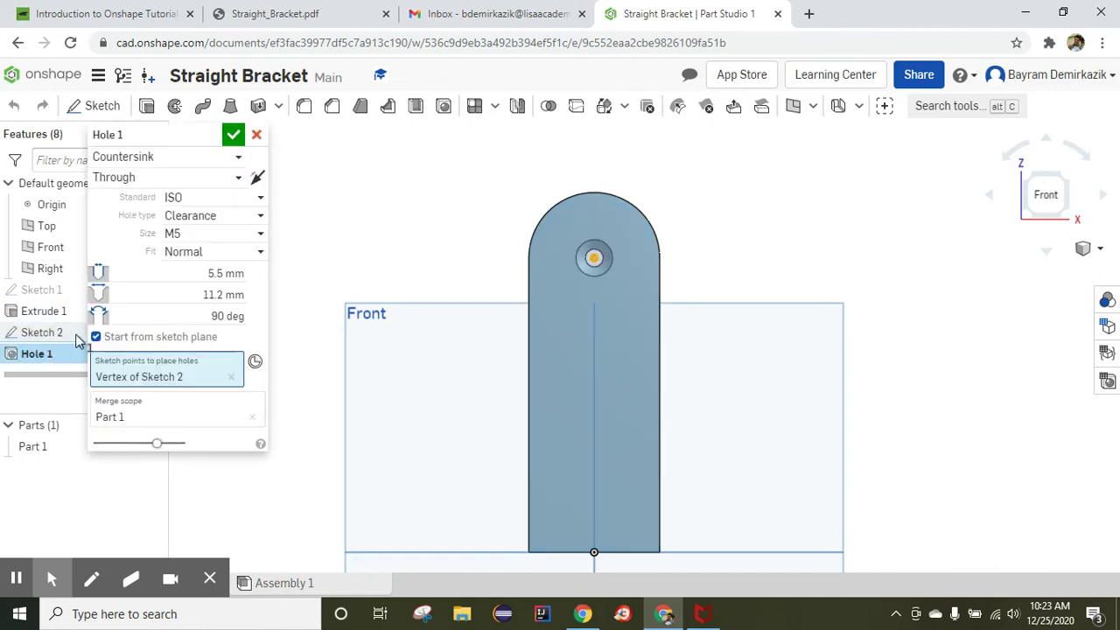
left_click(151, 160)
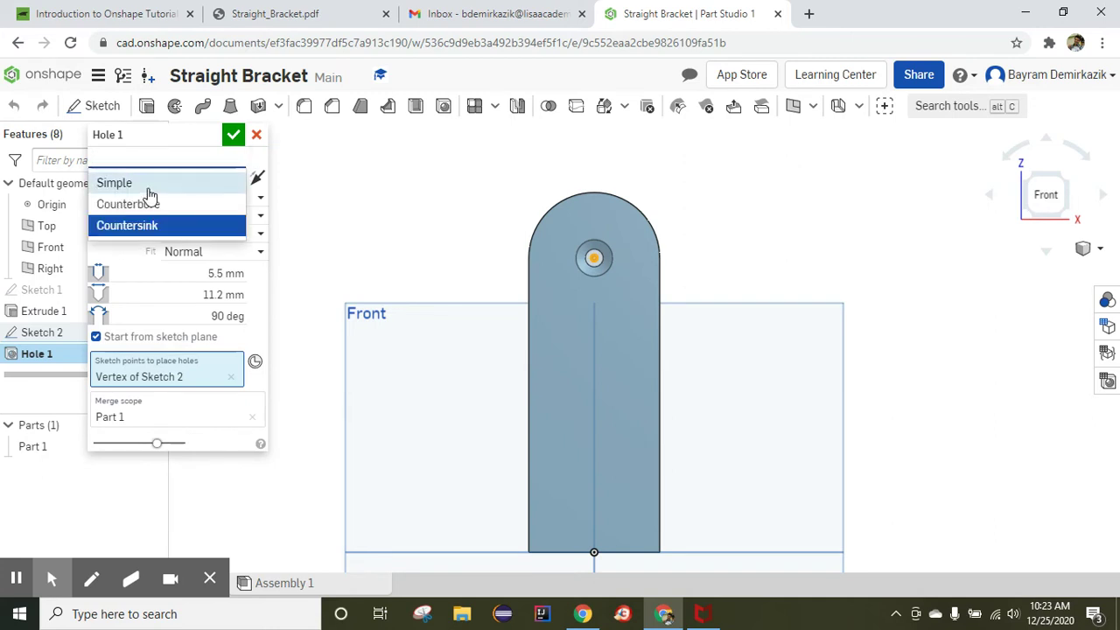
left_click(150, 187)
left_click(169, 163)
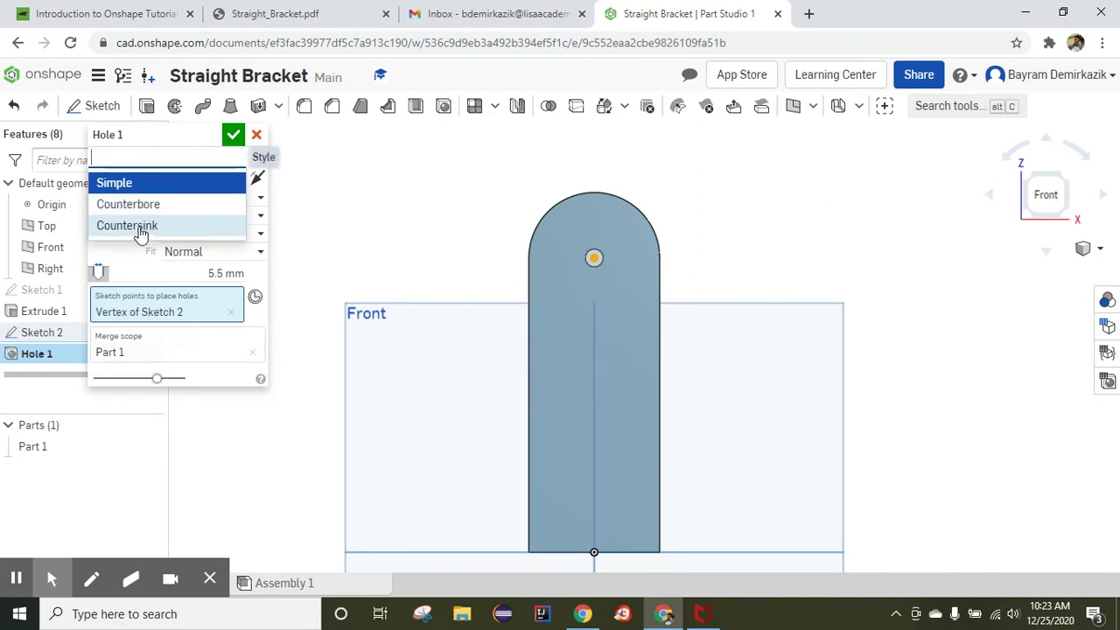
left_click(140, 226)
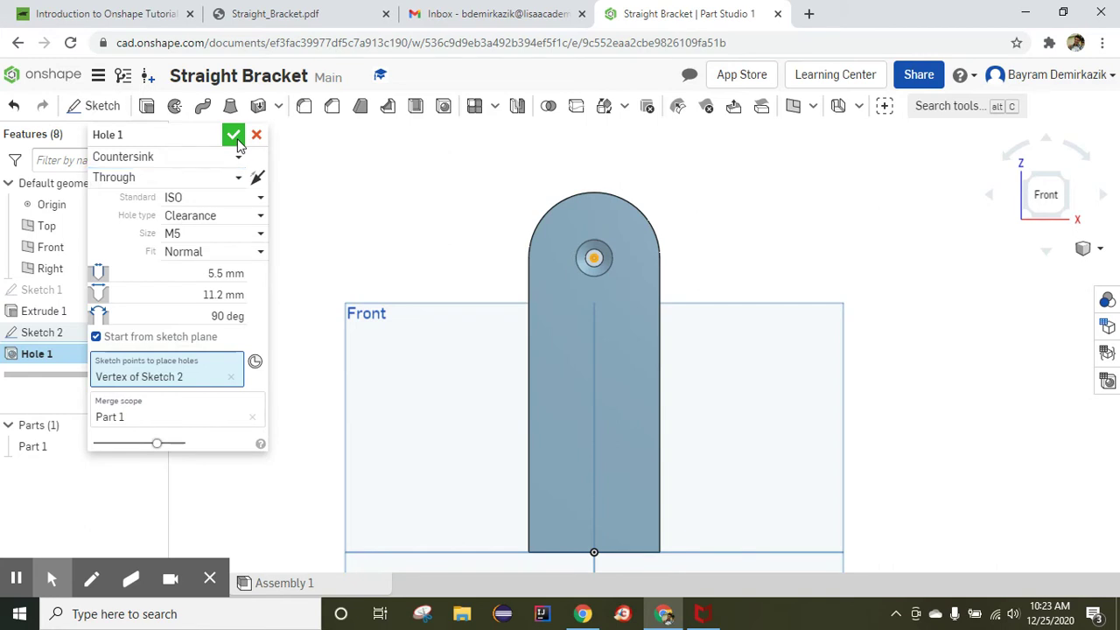
left_click(236, 142)
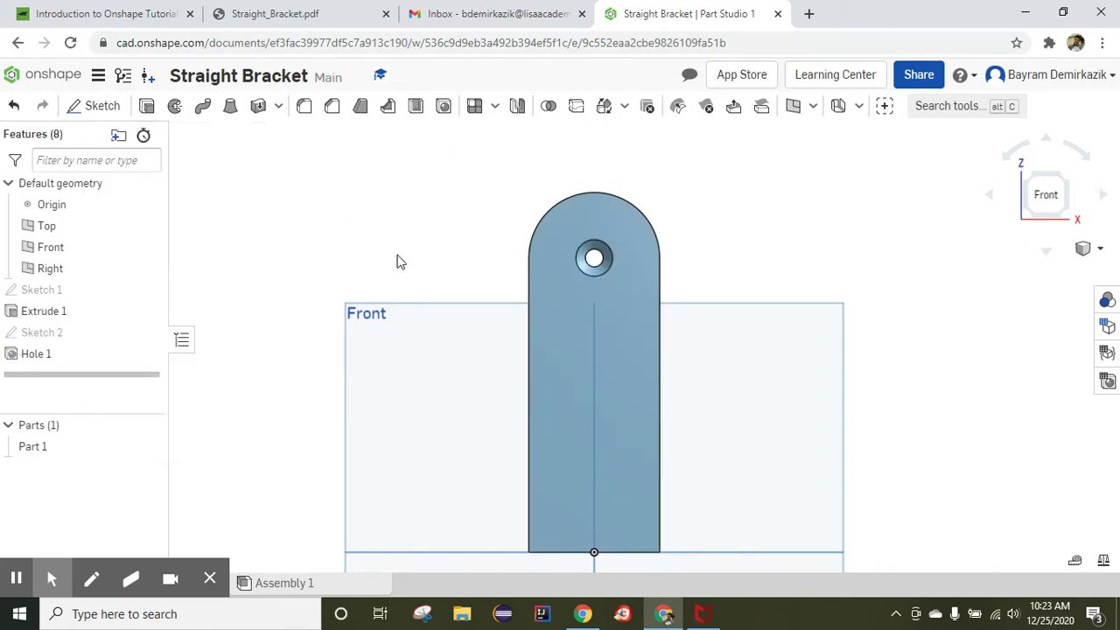
left_click(571, 333)
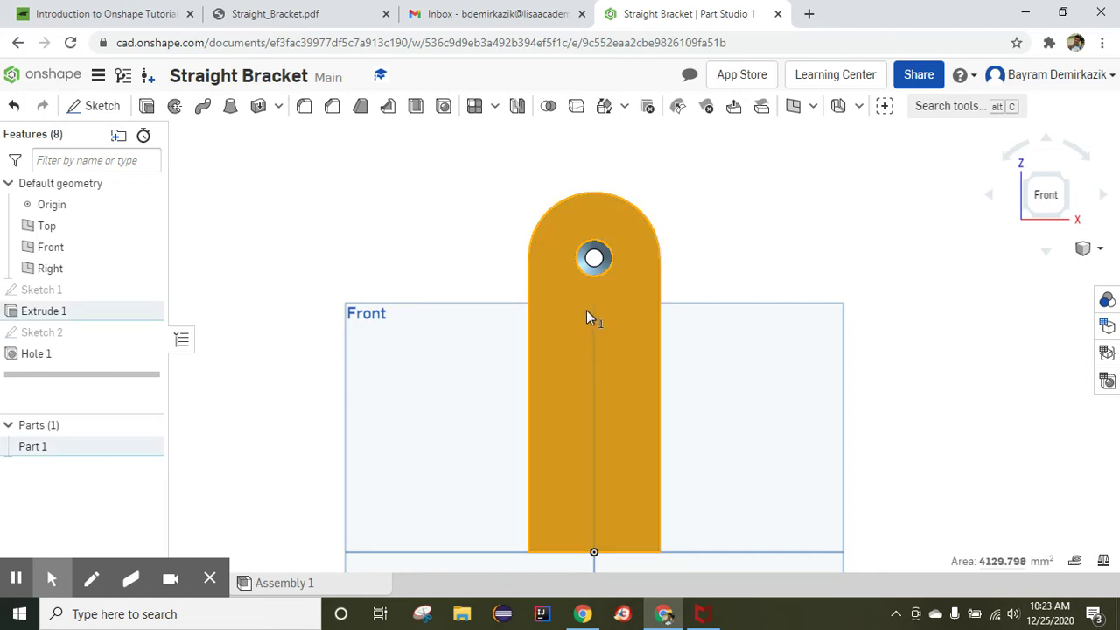
On the front face, sketch a centre-point rectangle centred on the centreline.
left_click(101, 107)
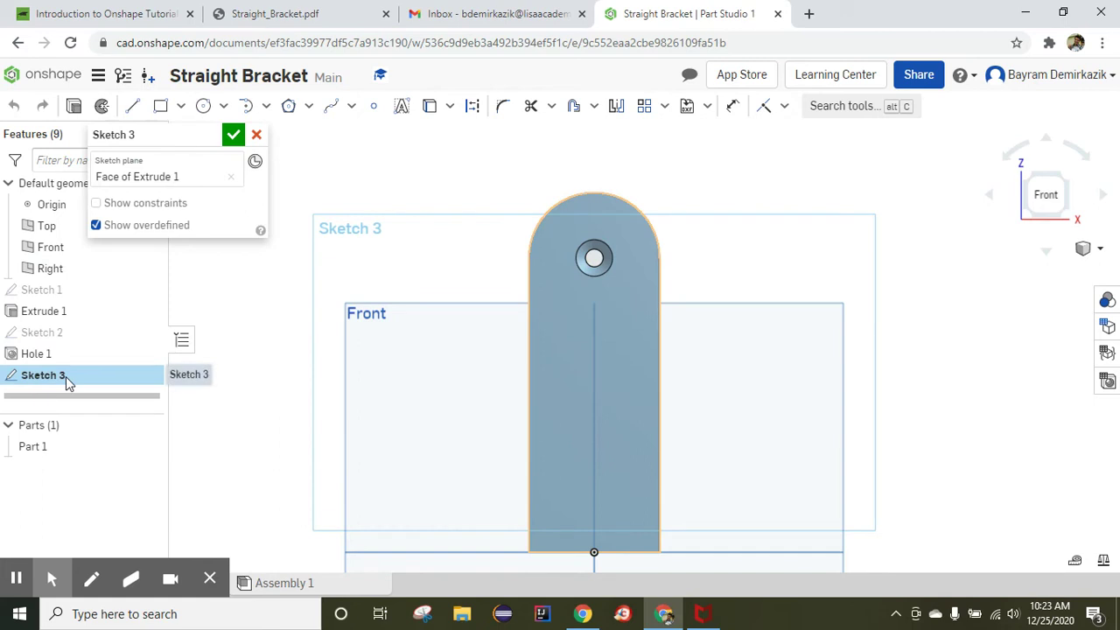
left_click(179, 107)
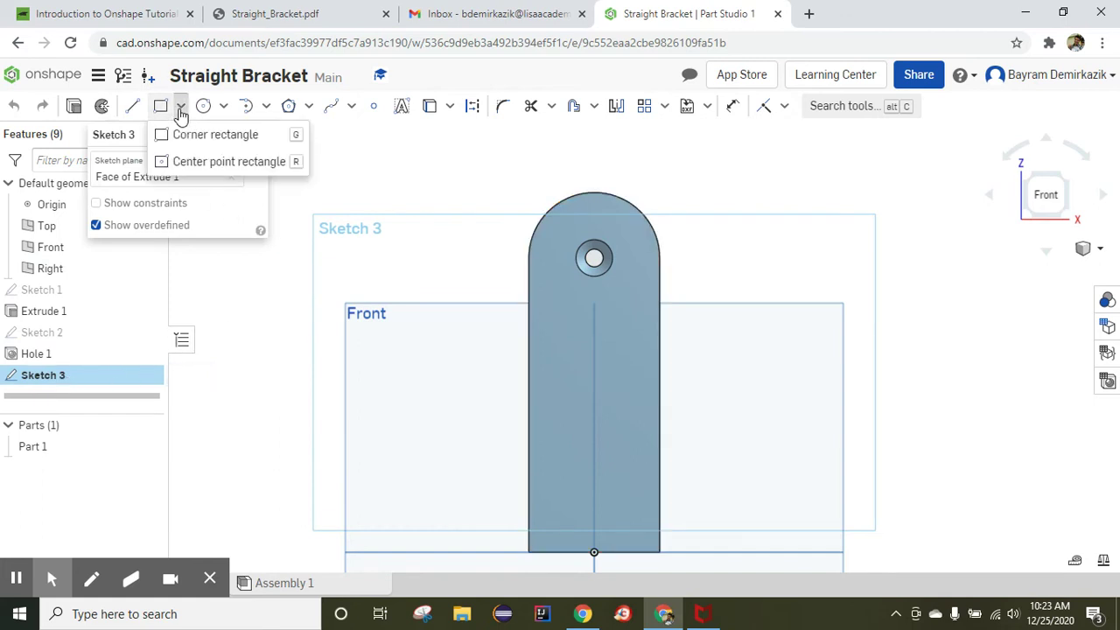
left_click(212, 163)
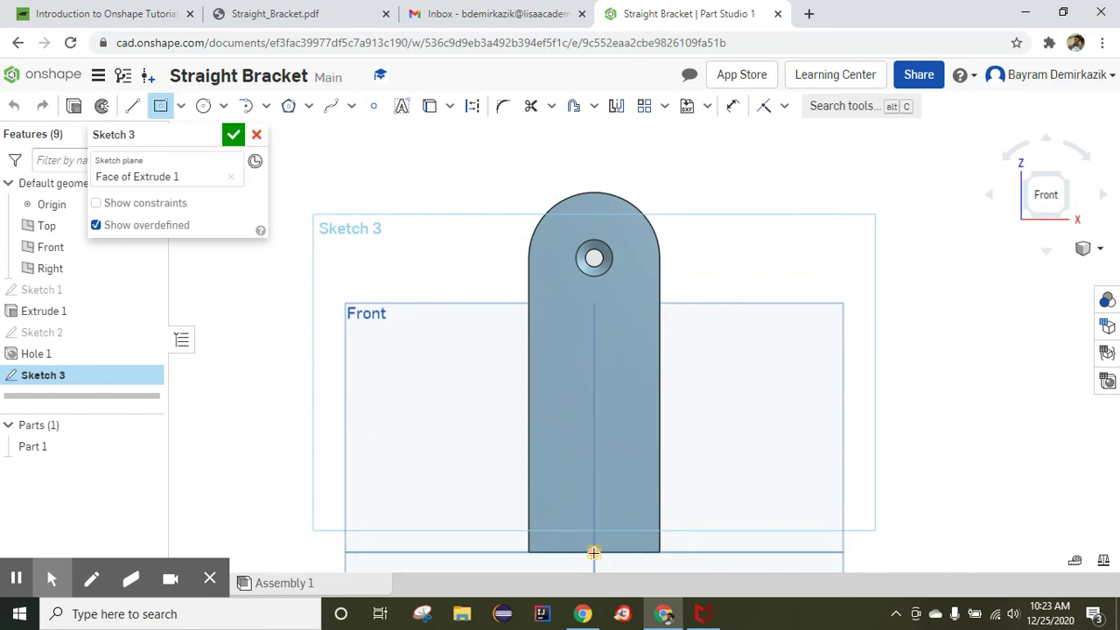
left_click(594, 334)
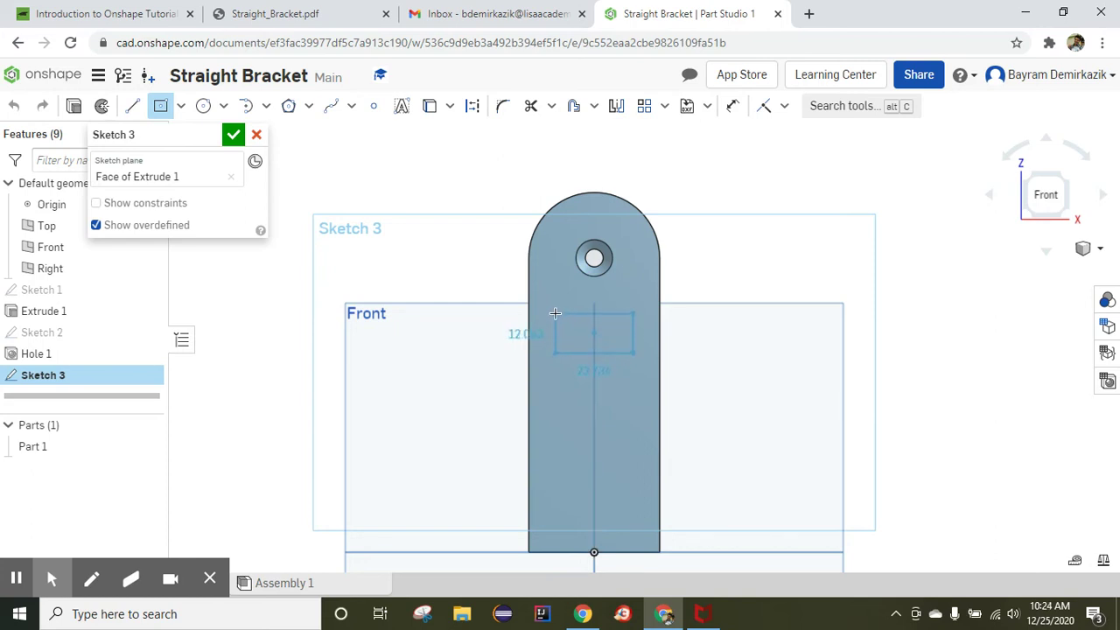
left_click(554, 312)
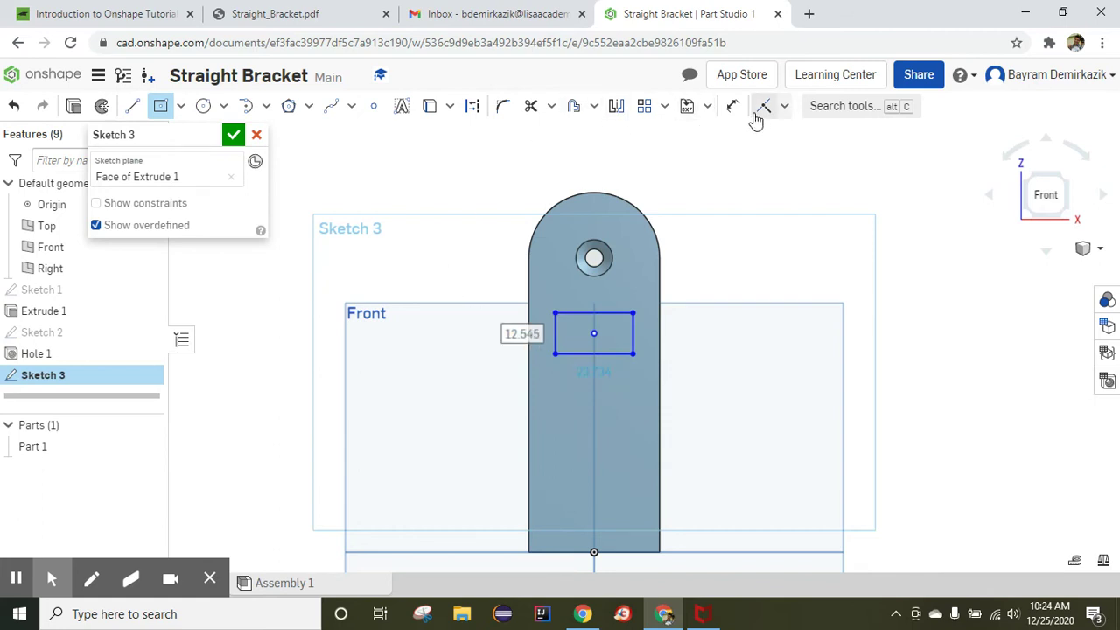
Dimension the rectangle's bottom edge 65 mm above the part's bottom edge.
left_click(733, 106)
left_click(616, 355)
left_click(622, 551)
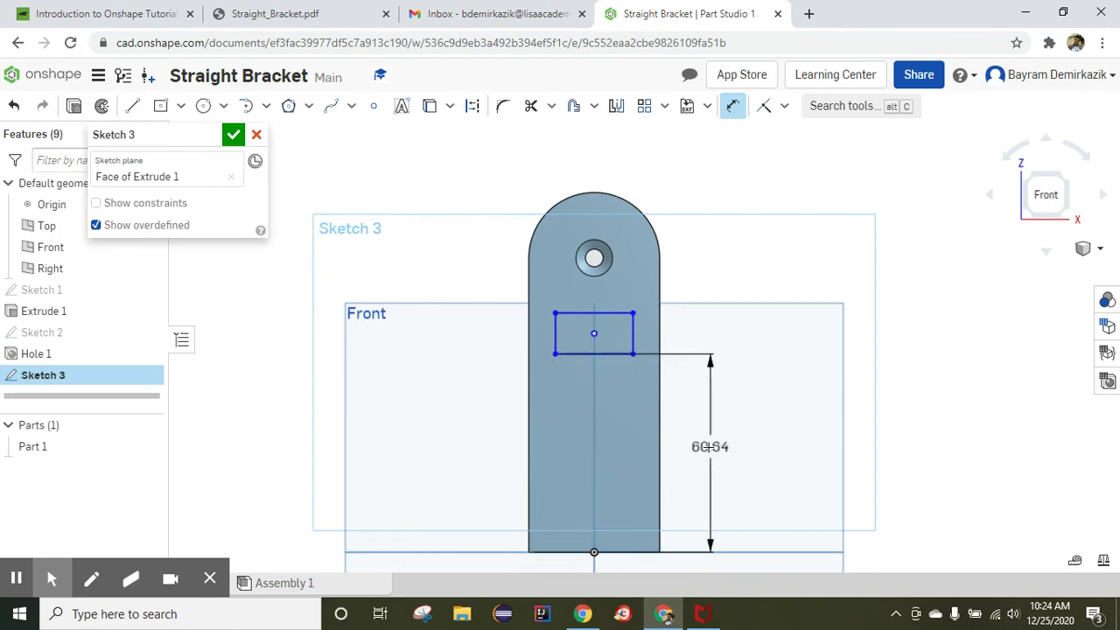
left_click(710, 447)
type("1")
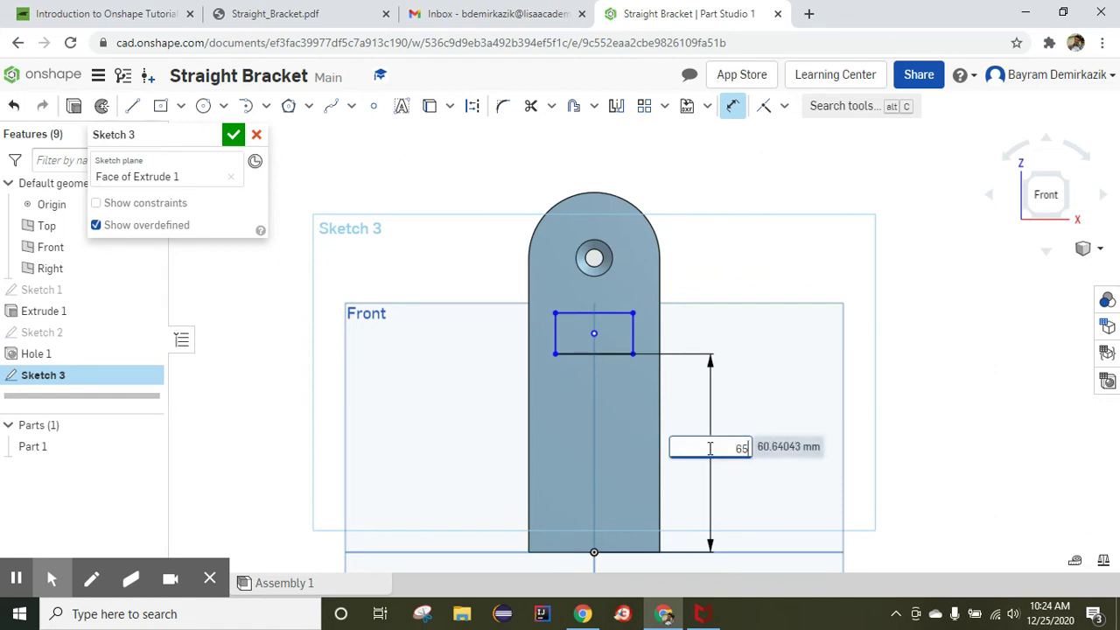
key("Escape")
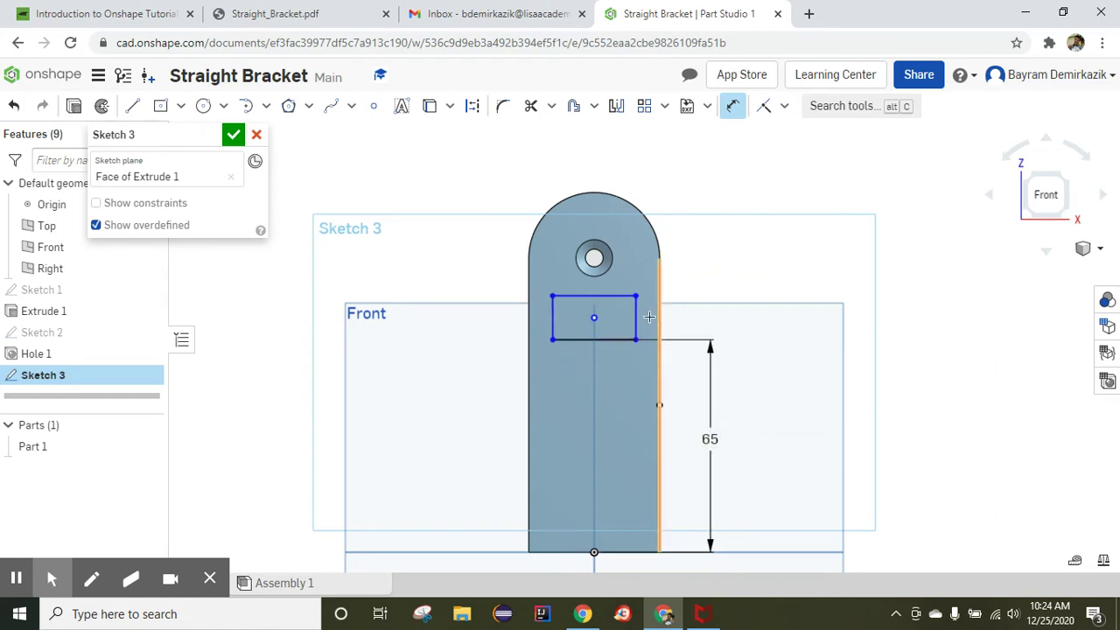
Set the rectangle's height to 10 mm, discarding an unwanted angle dimension.
left_click(637, 318)
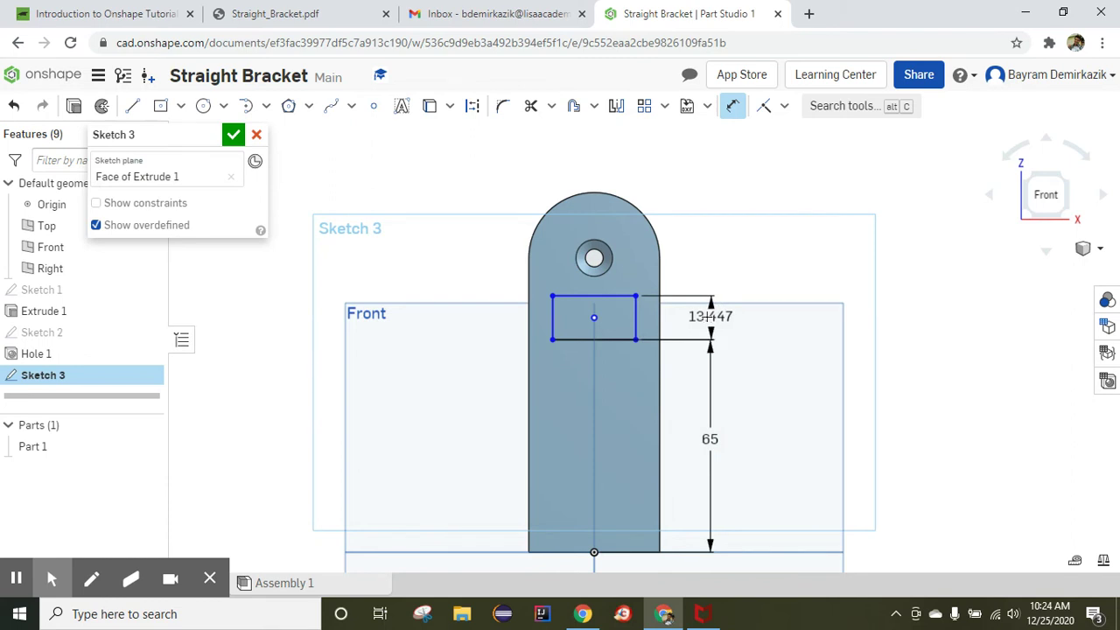
left_click(694, 315)
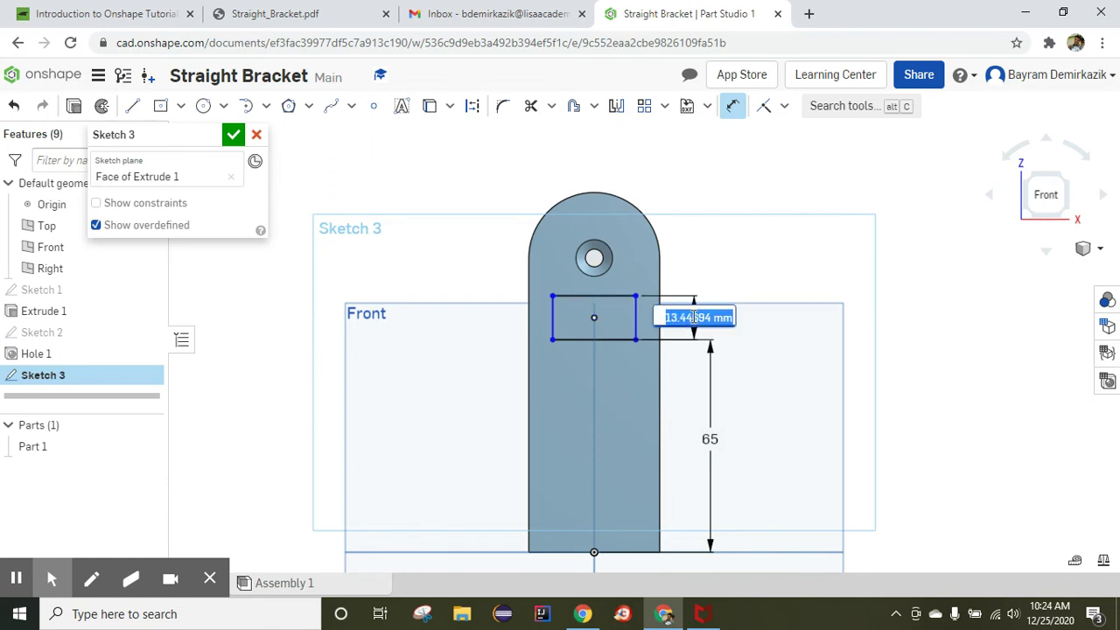
type("10")
key("Return")
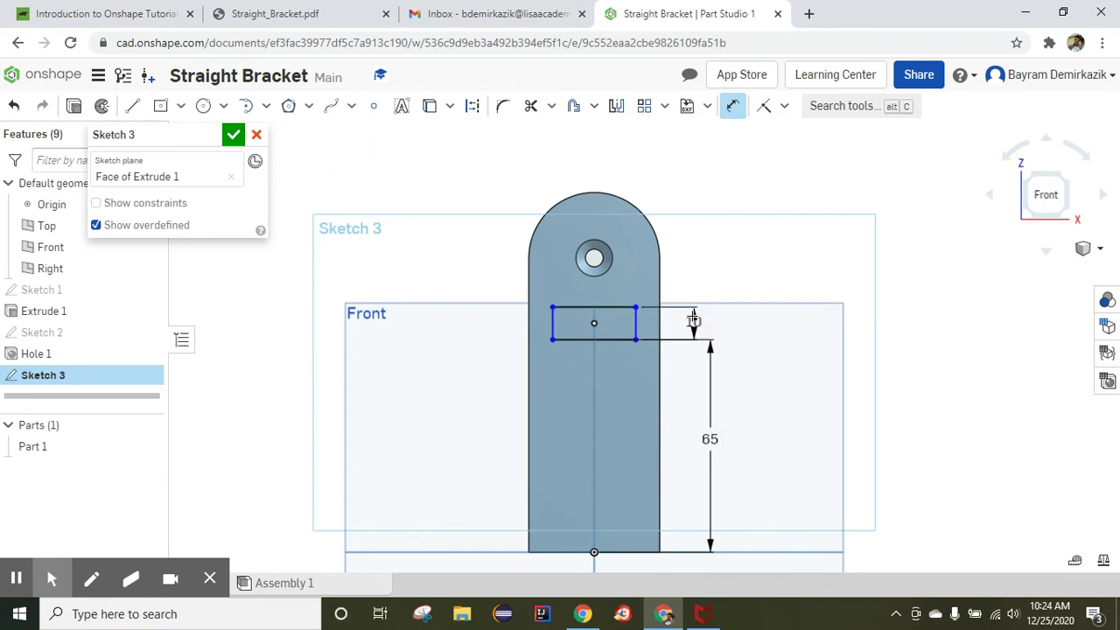
left_click(573, 369)
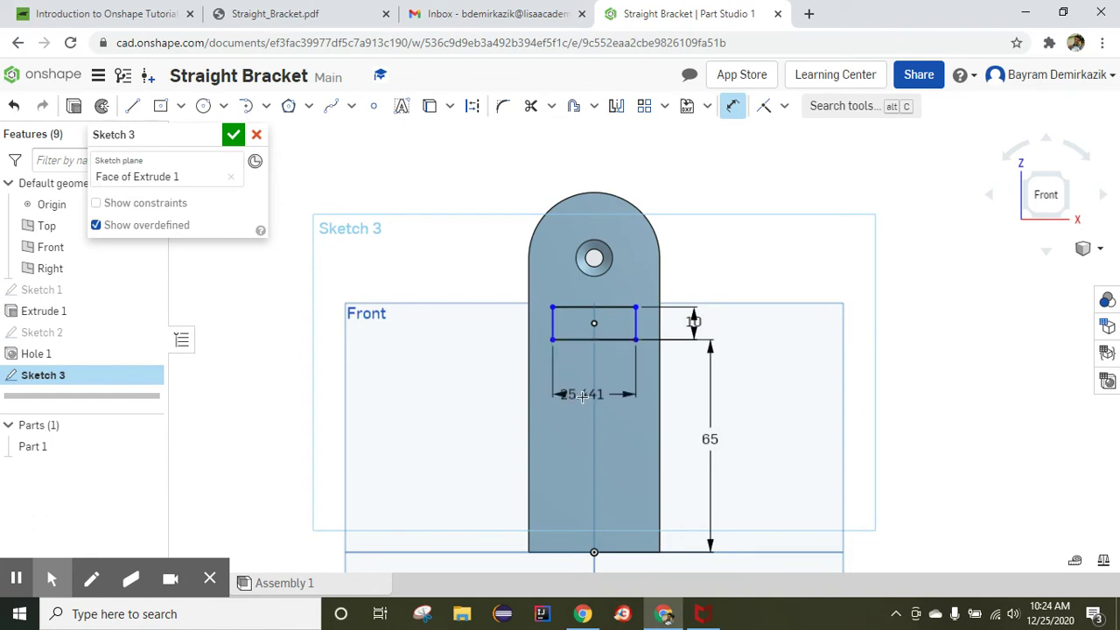
left_click(591, 394)
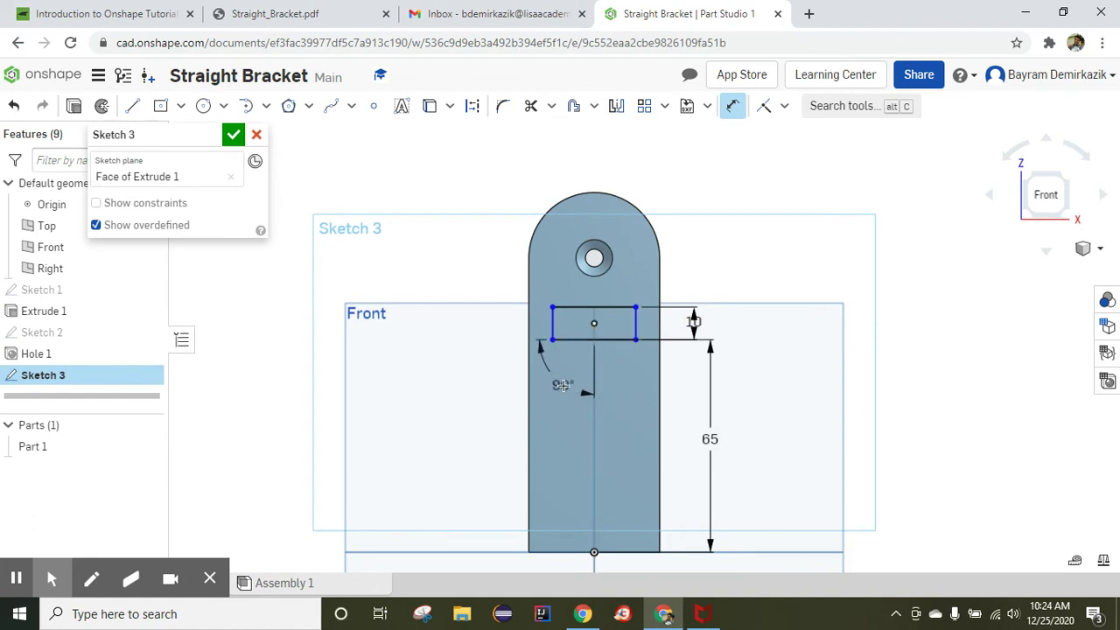
key("Escape")
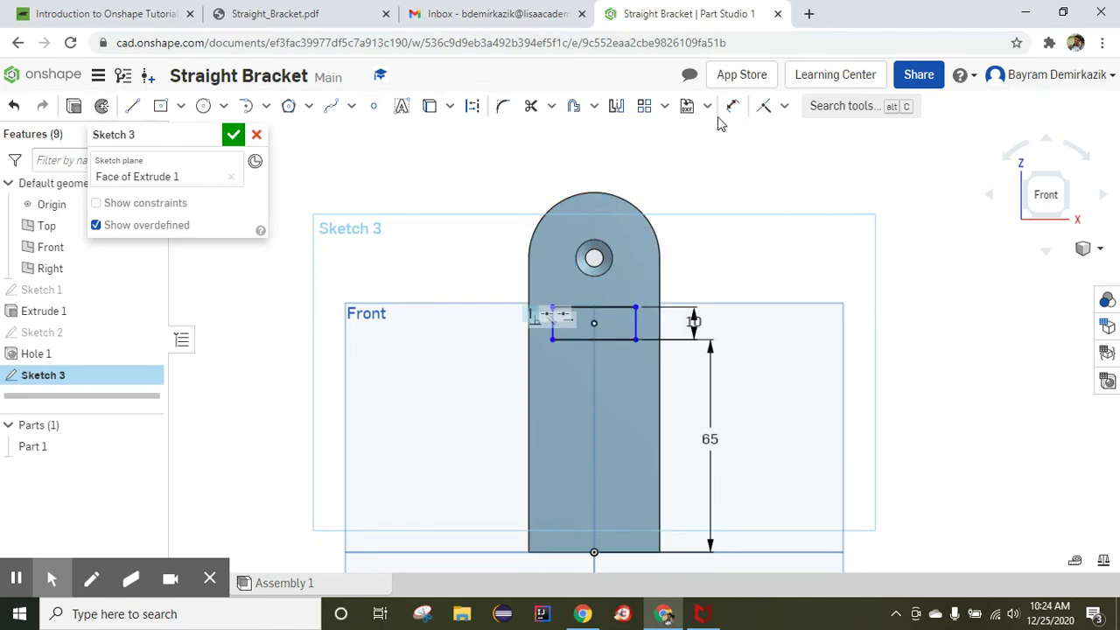
Set the rectangle's width to 20 mm and finish Sketch 3.
left_click(734, 107)
left_click(570, 339)
left_click(569, 379)
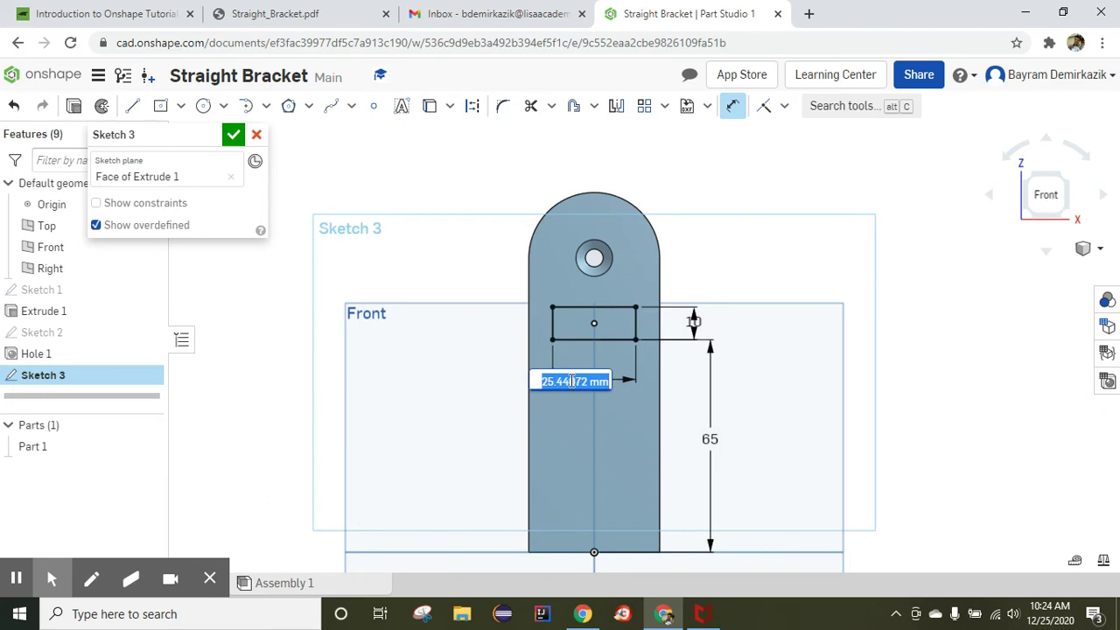
type("20")
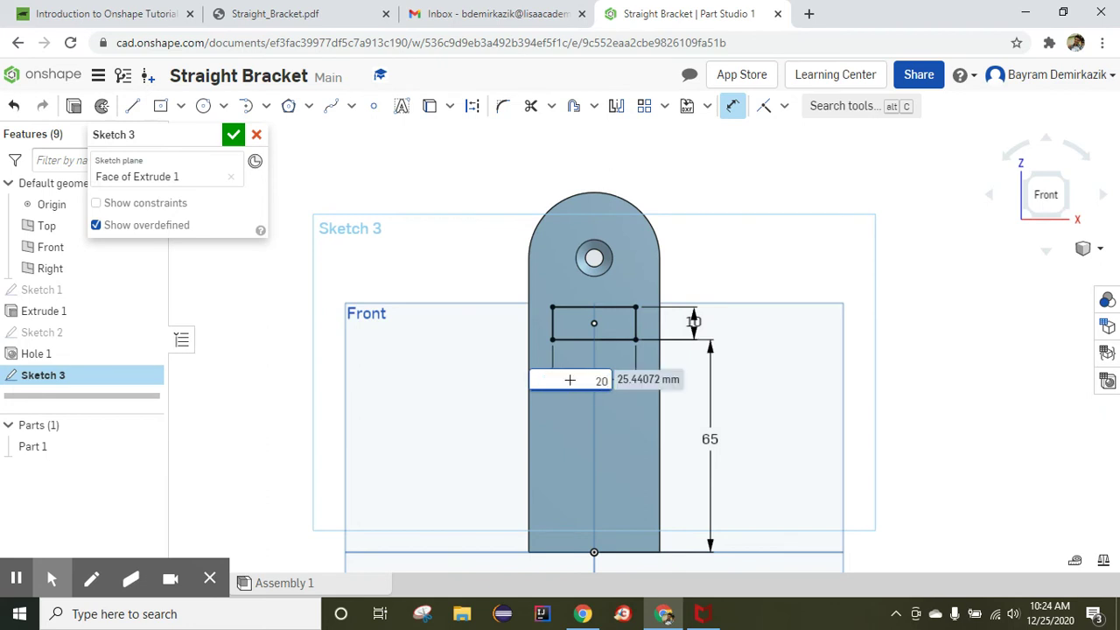
key("Return")
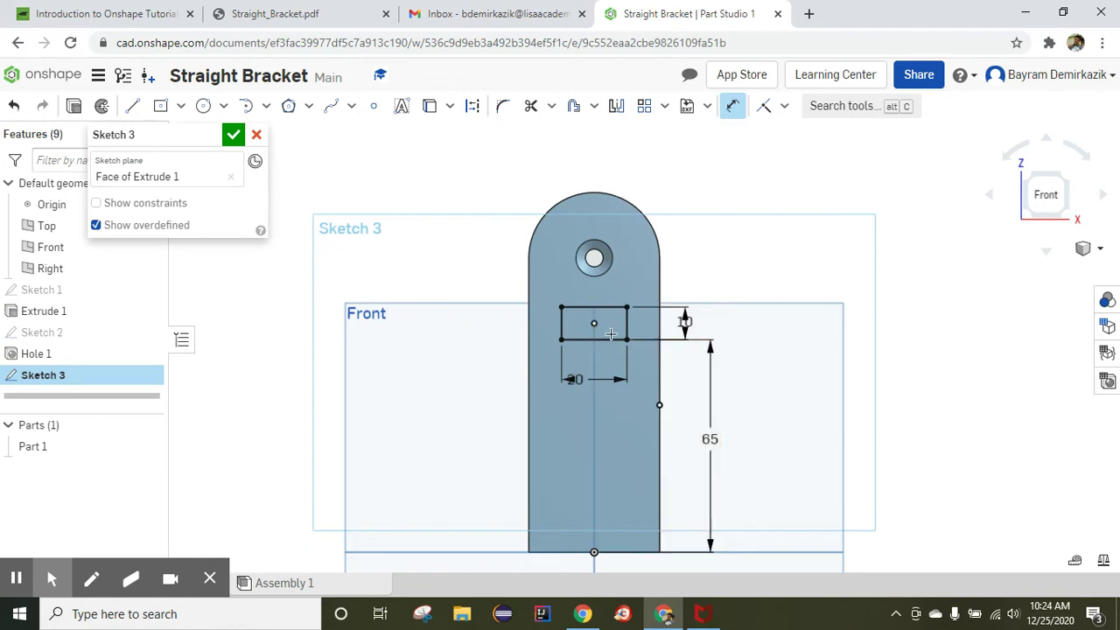
left_click(232, 138)
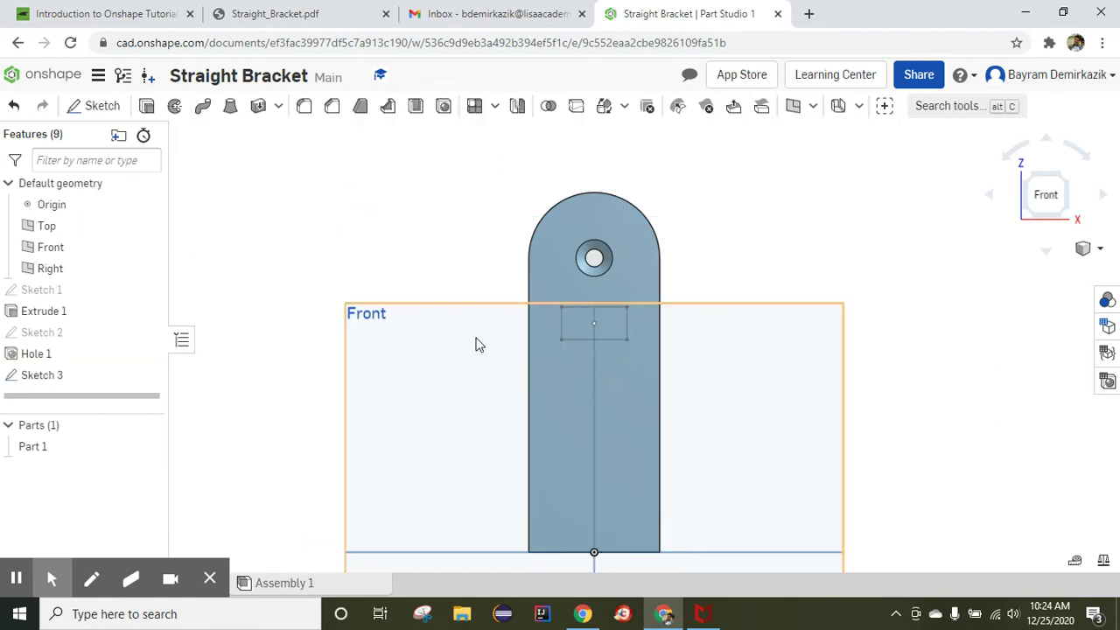
Extrude the rectangle 12.5 mm as a boss added to the bracket.
left_click(147, 106)
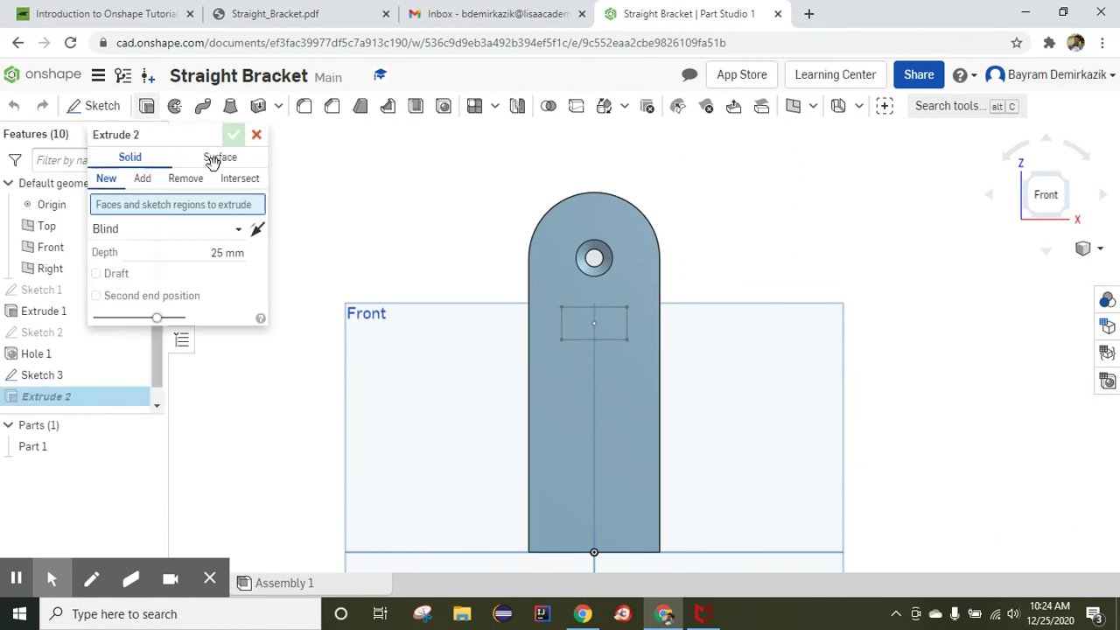
left_click(584, 330)
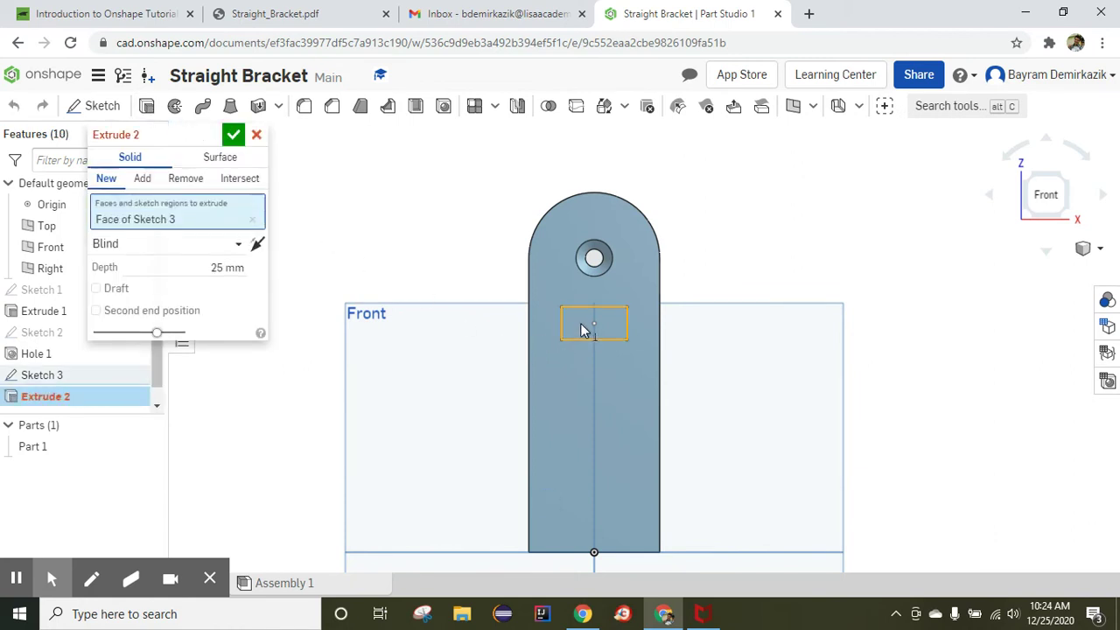
left_click(216, 268)
type("12")
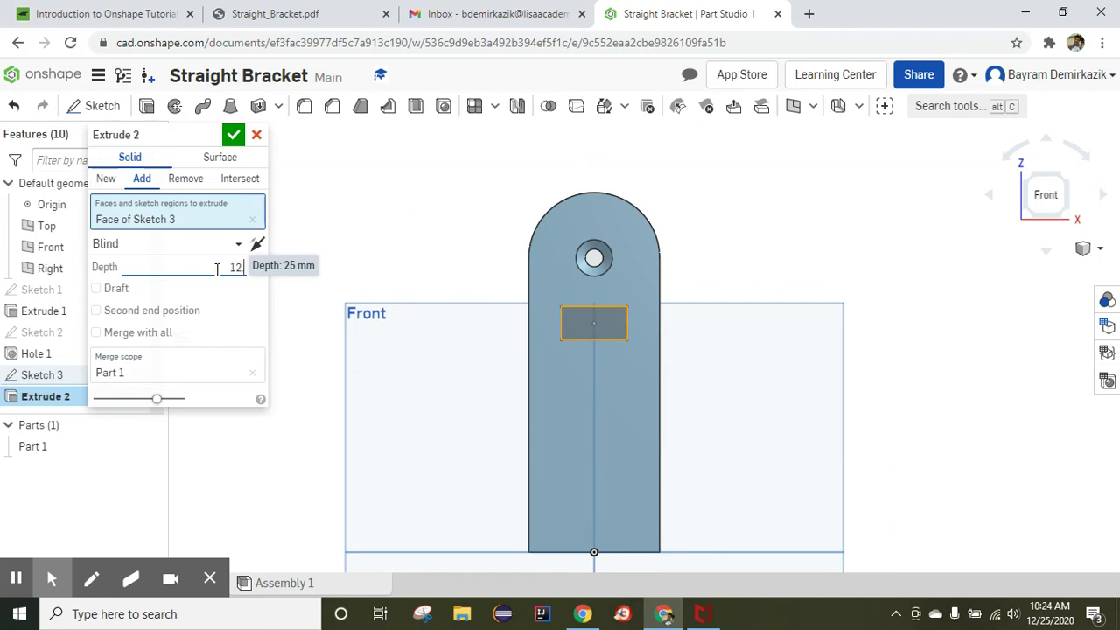
left_click(233, 133)
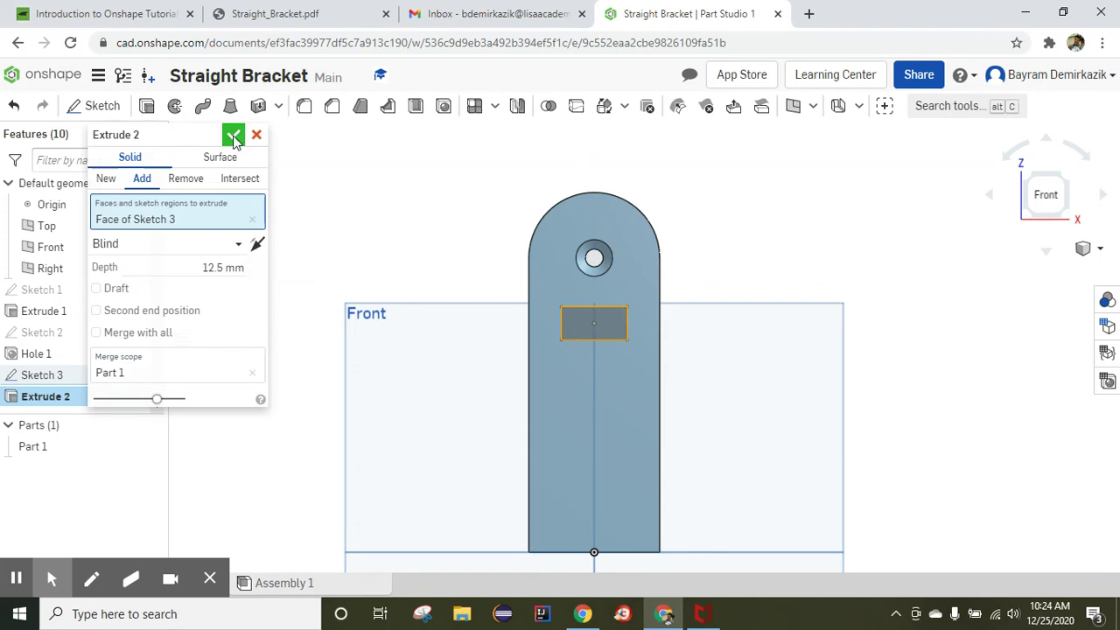
In isometric view, start a new sketch on the boss's top face.
left_click(1084, 249)
left_click(1038, 269)
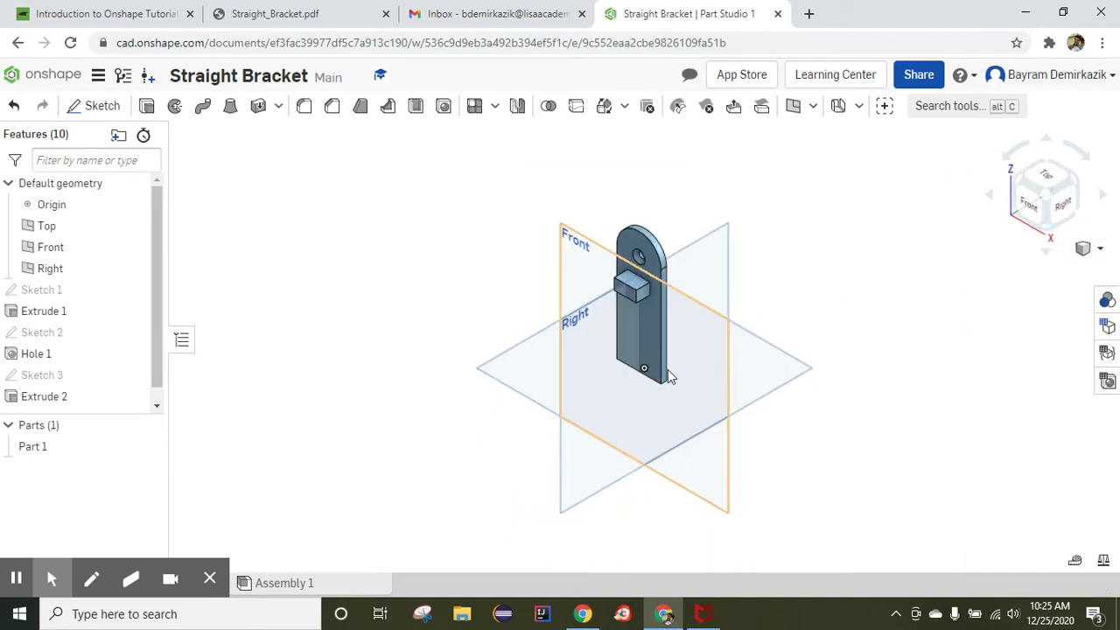
scroll(668, 370, "up", 8)
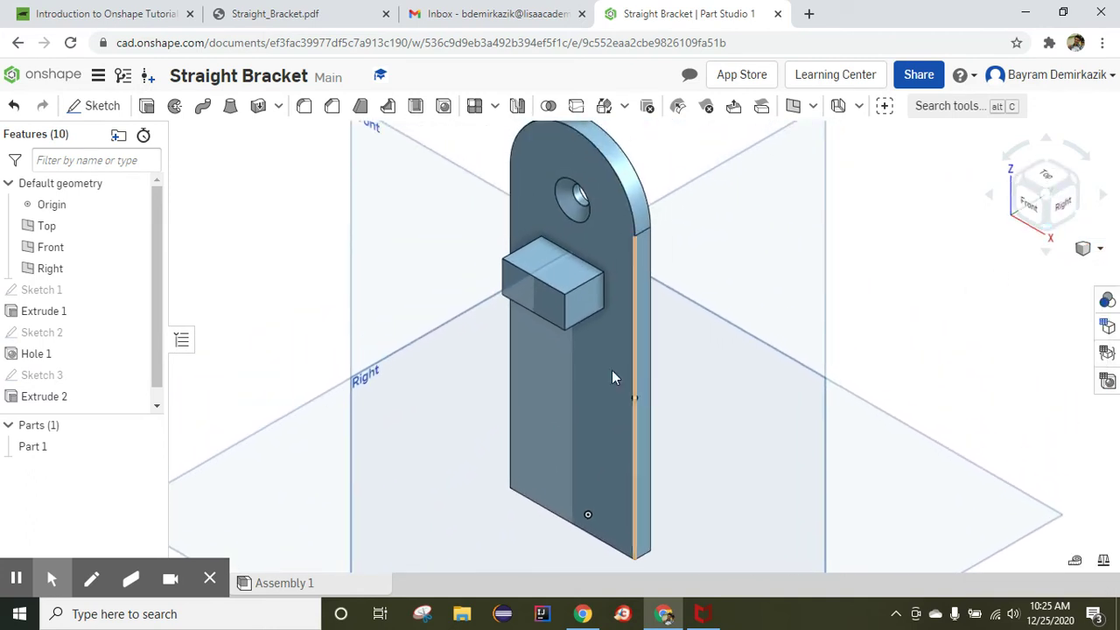
left_click(556, 277)
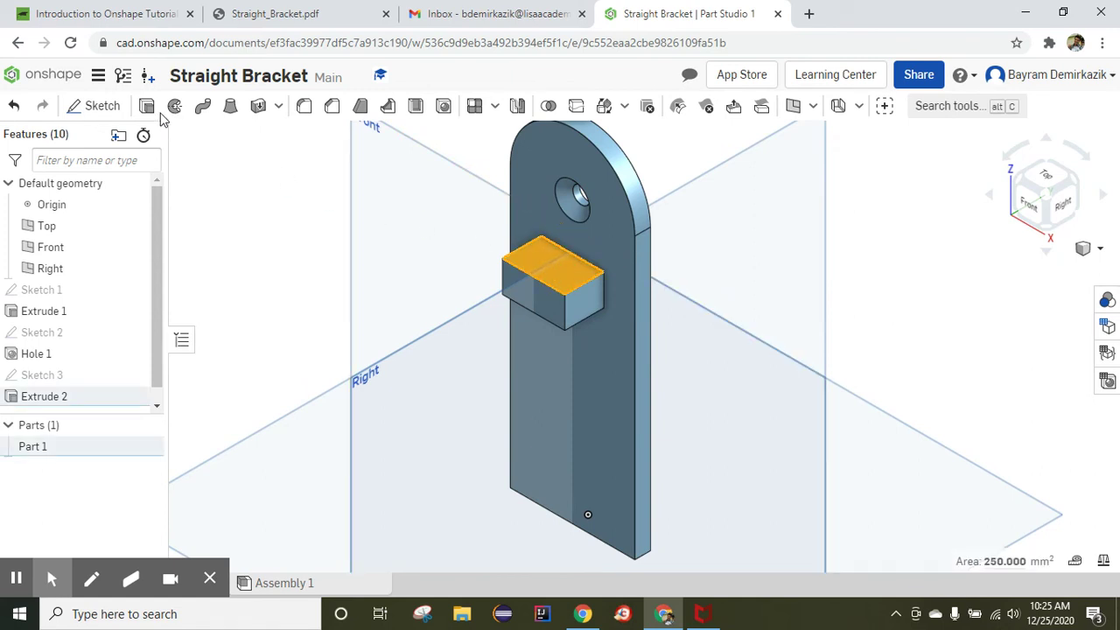
left_click(99, 110)
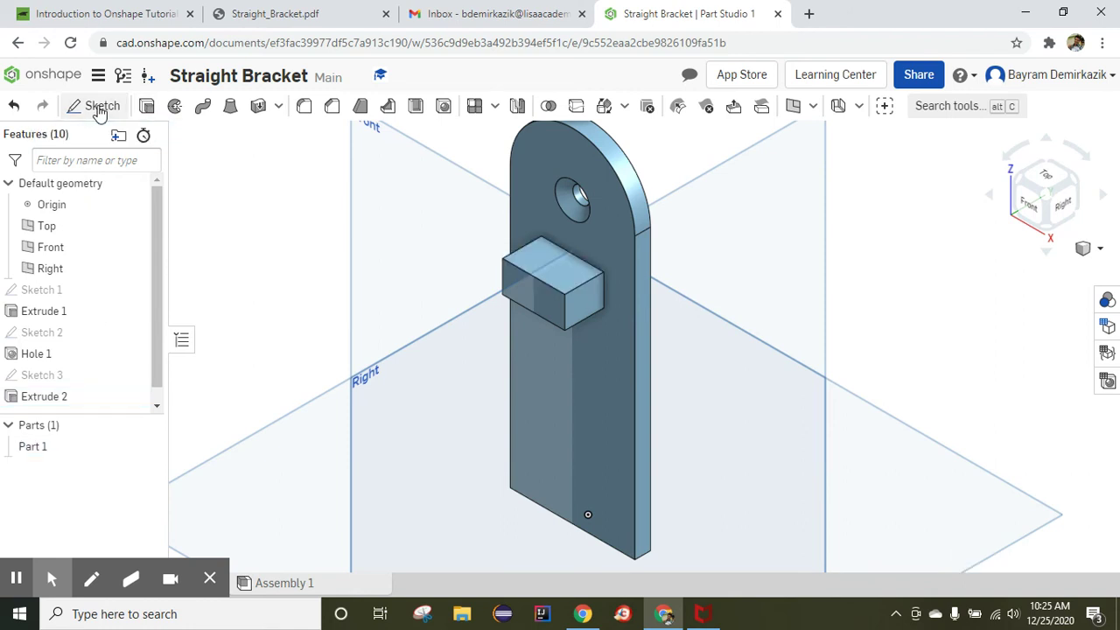
From the top view, draw a tangent semicircle between the rectangle's bottom corners.
left_click(1048, 177)
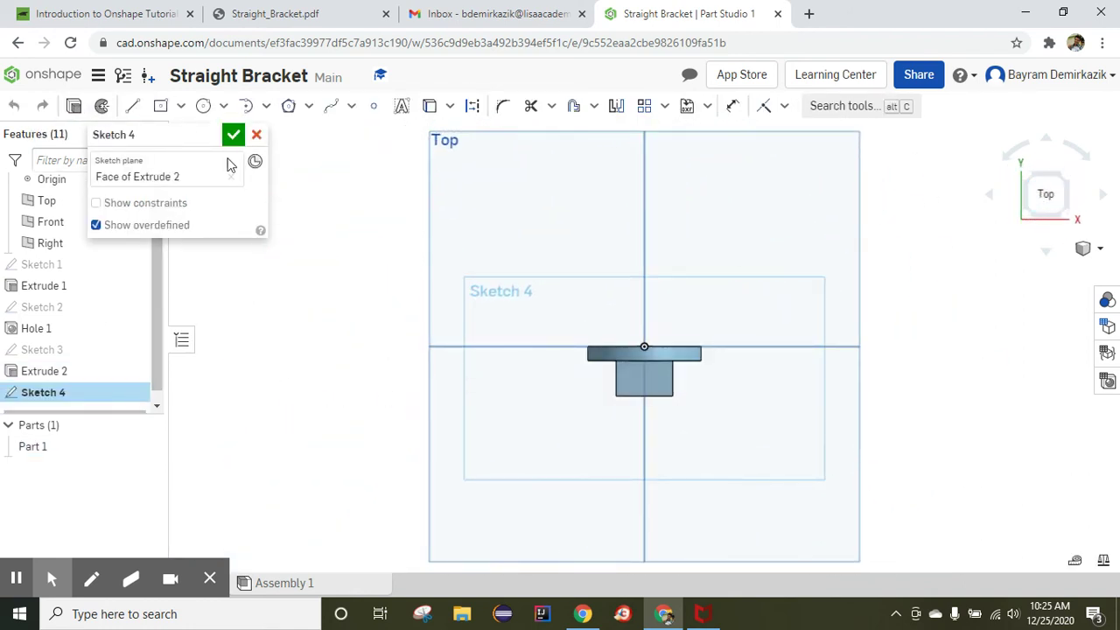
left_click(266, 106)
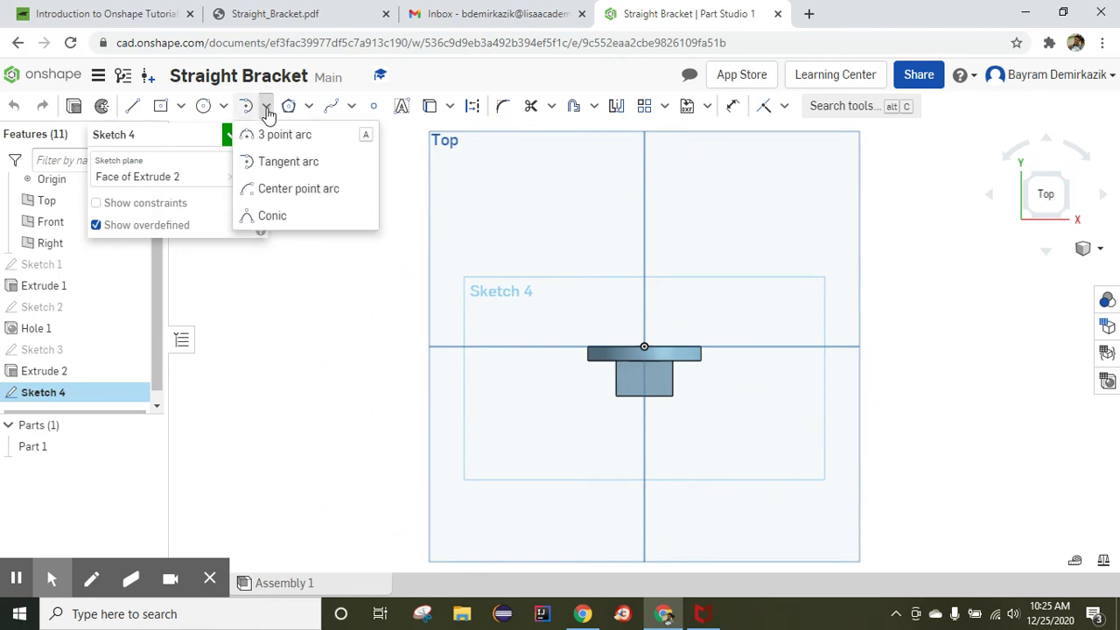
left_click(297, 162)
scroll(599, 417, "up", 3)
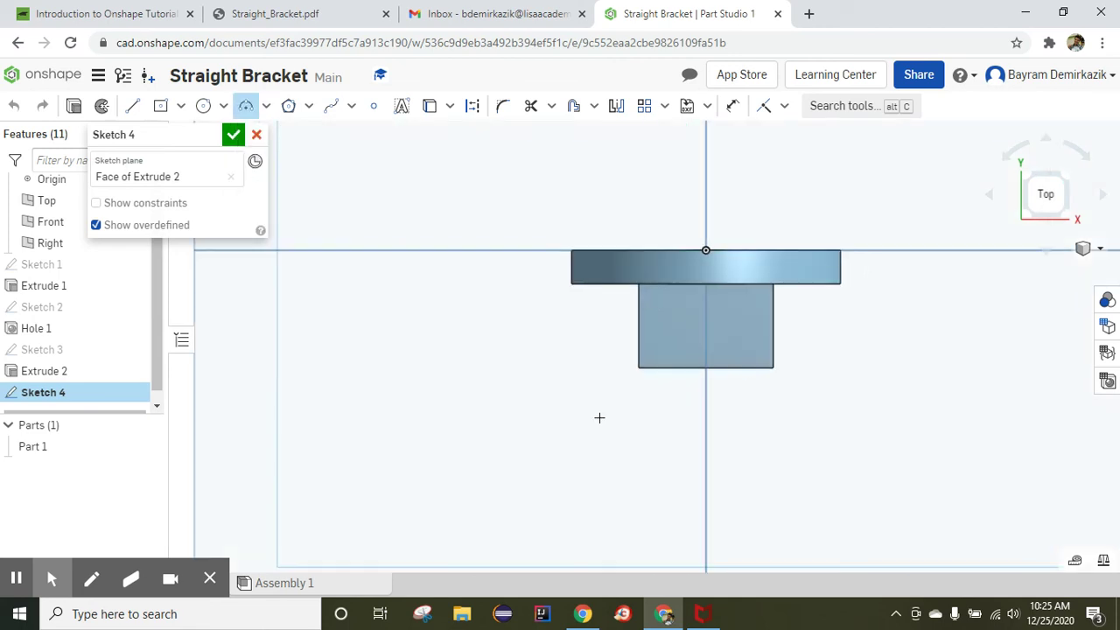
scroll(762, 370, "up", 2)
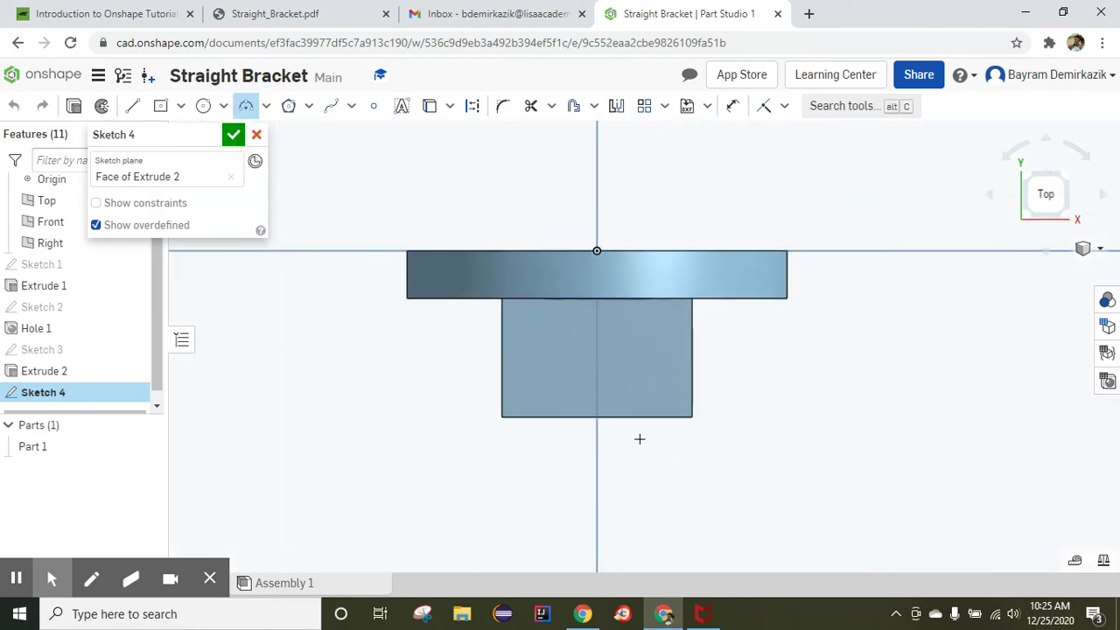
left_click(502, 417)
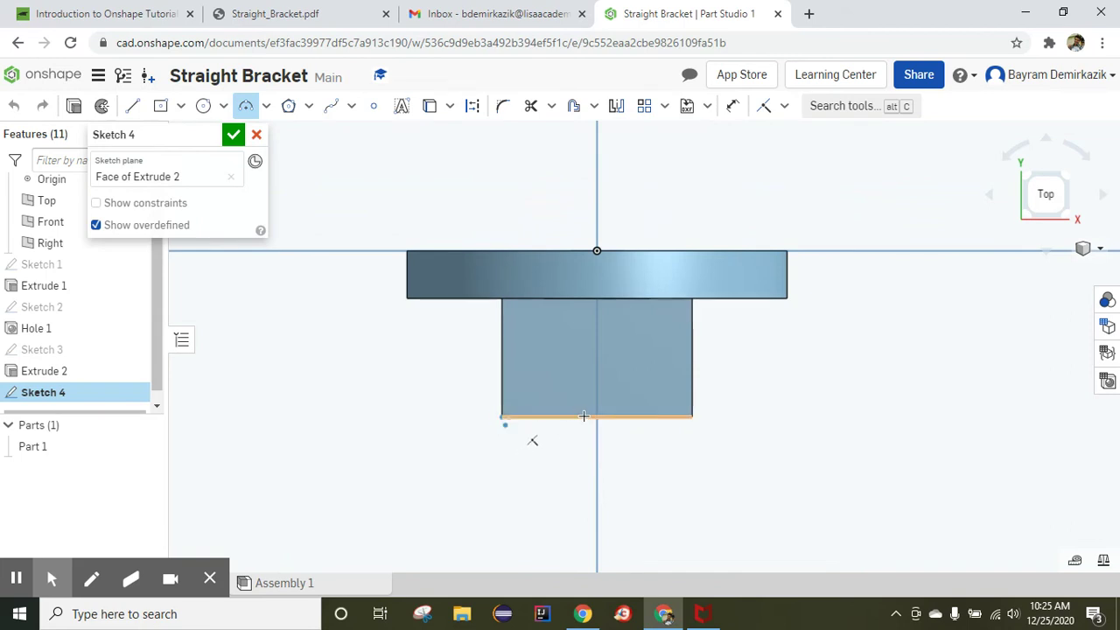
left_click(691, 417)
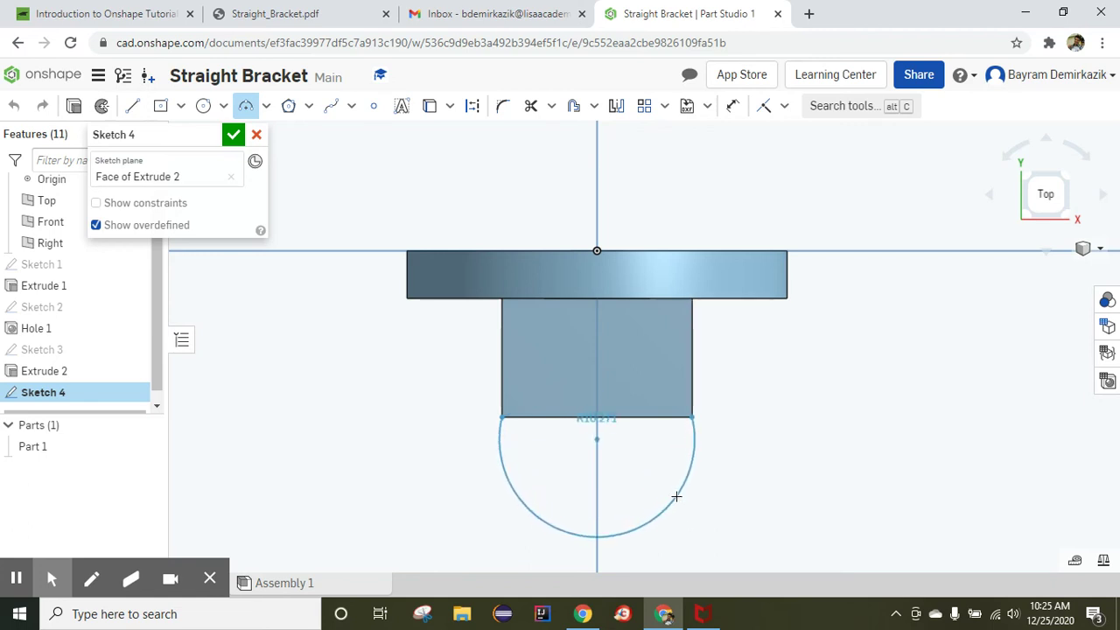
left_click(678, 492)
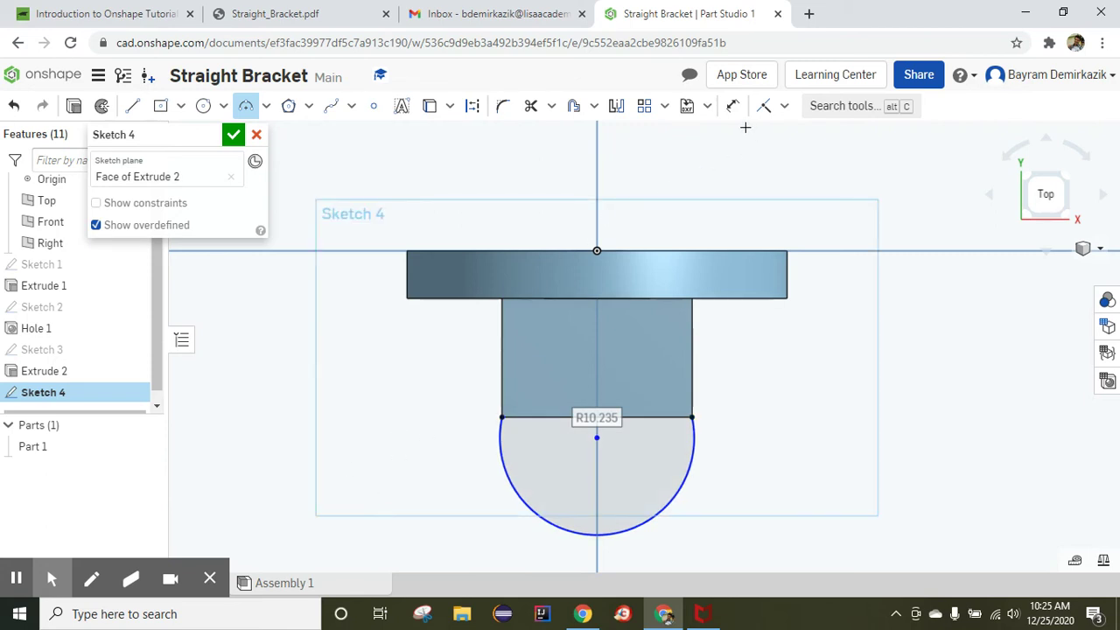
Constrain the arc centre coincident with the bottom edge and finish Sketch 4.
left_click(783, 106)
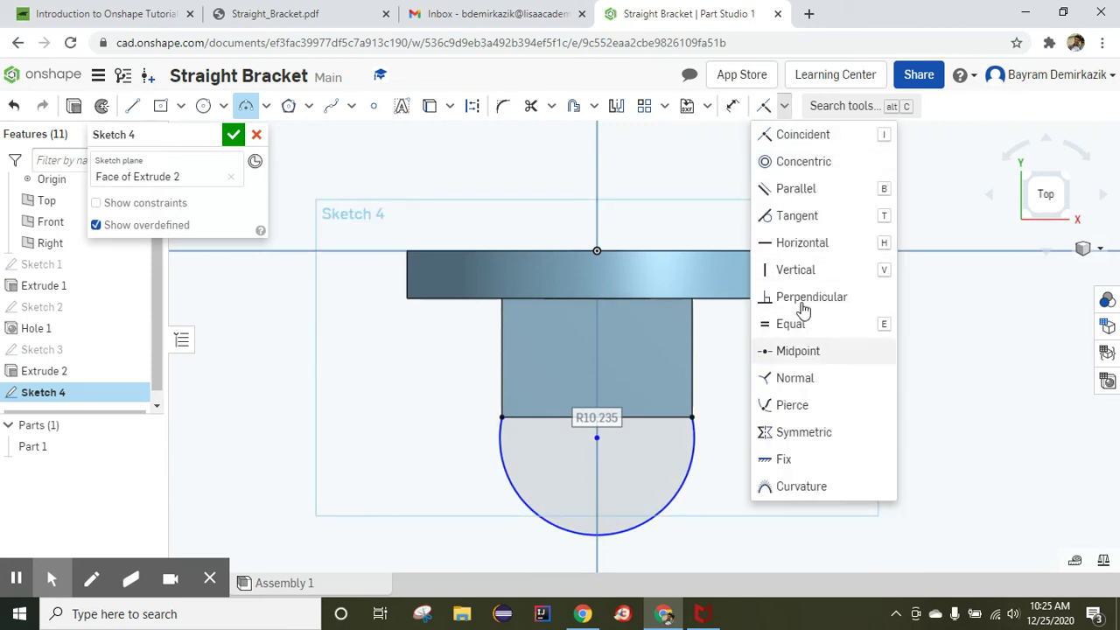
left_click(802, 143)
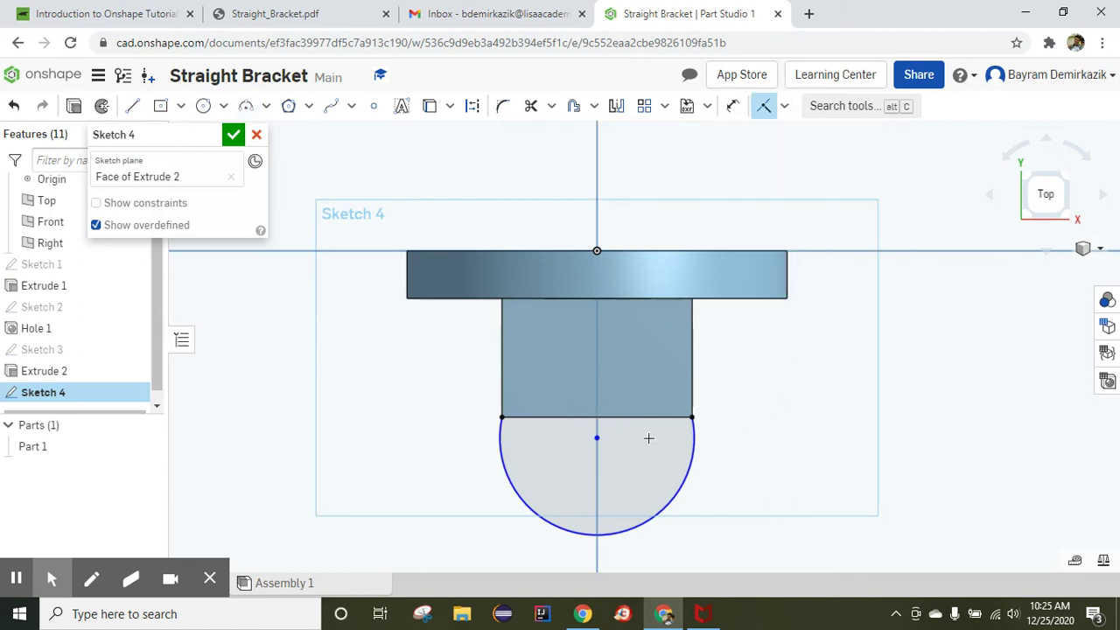
left_click(597, 437)
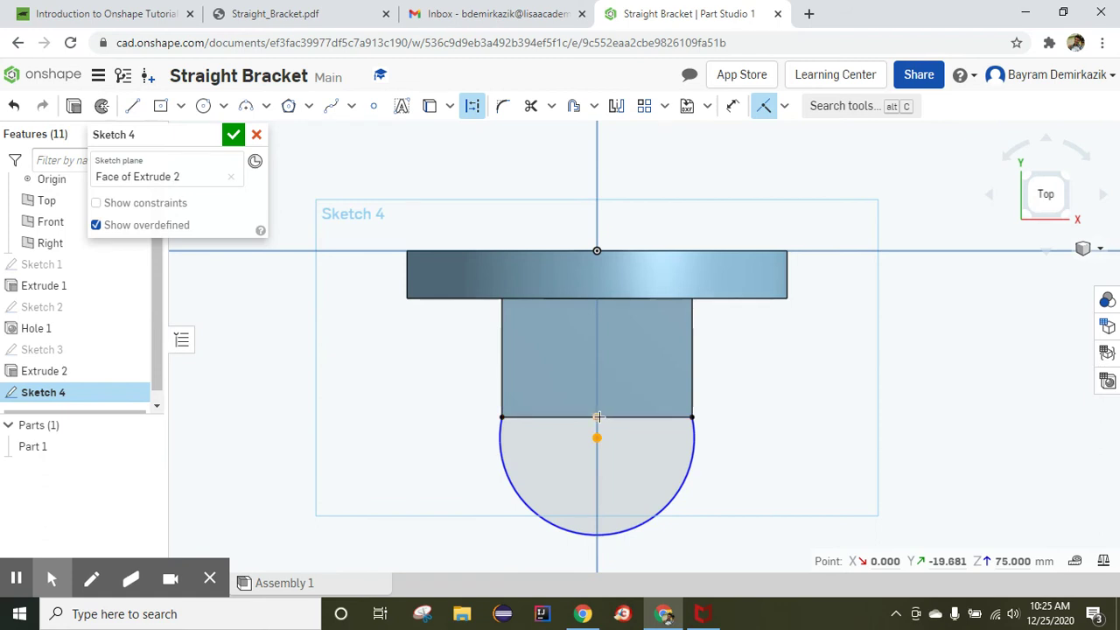
left_click(597, 418)
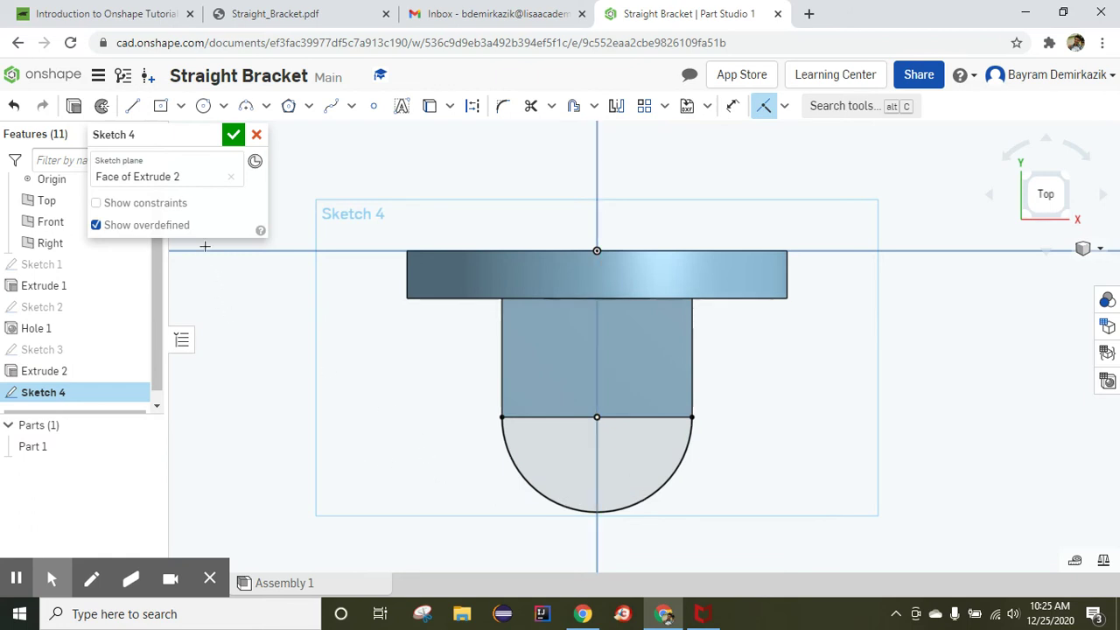
left_click(232, 136)
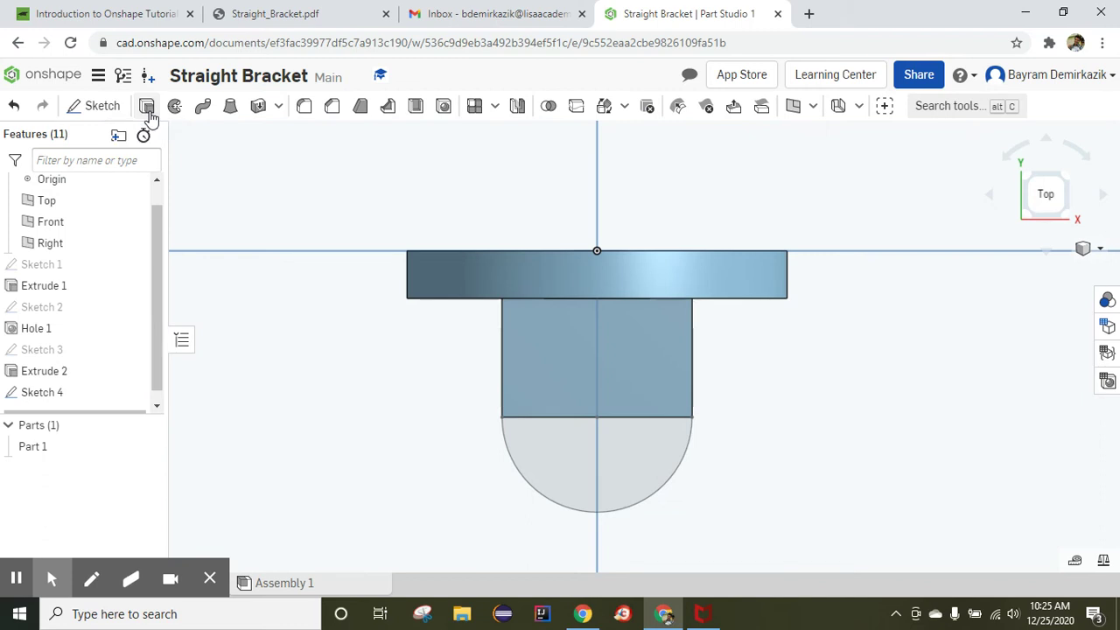
Extrude the semicircle region Up to face, ending at the boss's bottom face.
left_click(149, 110)
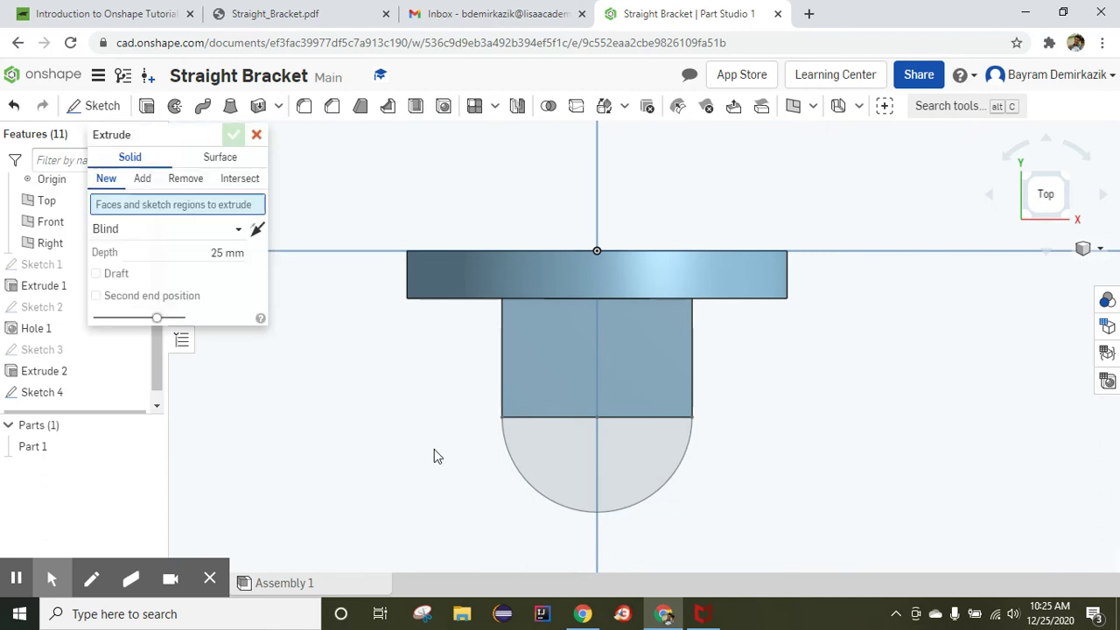
left_click(565, 467)
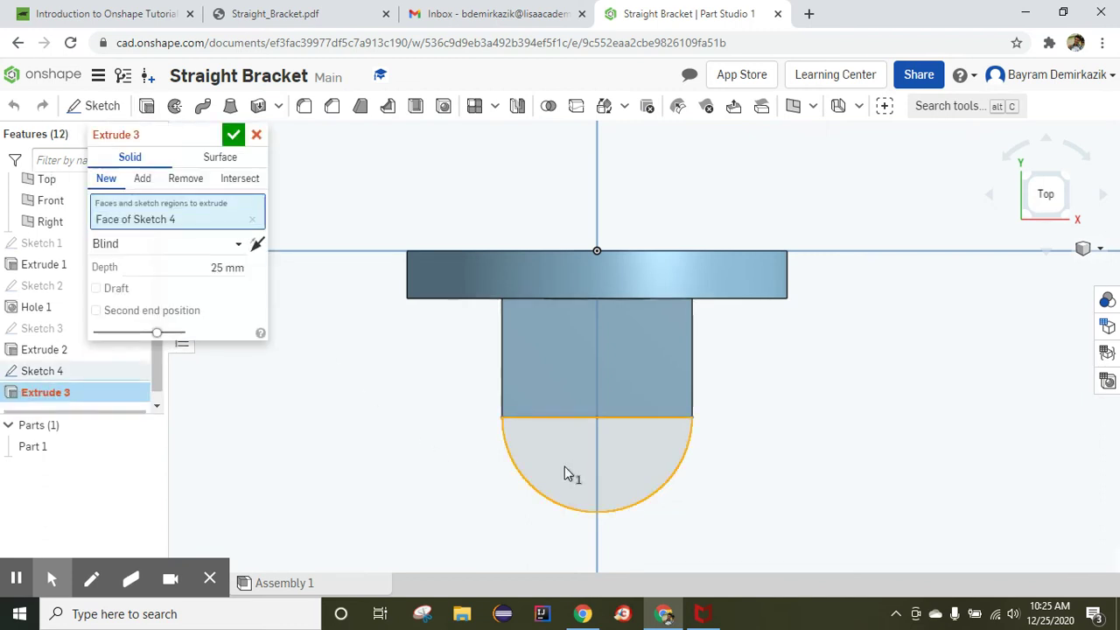
left_click(1094, 249)
left_click(1024, 273)
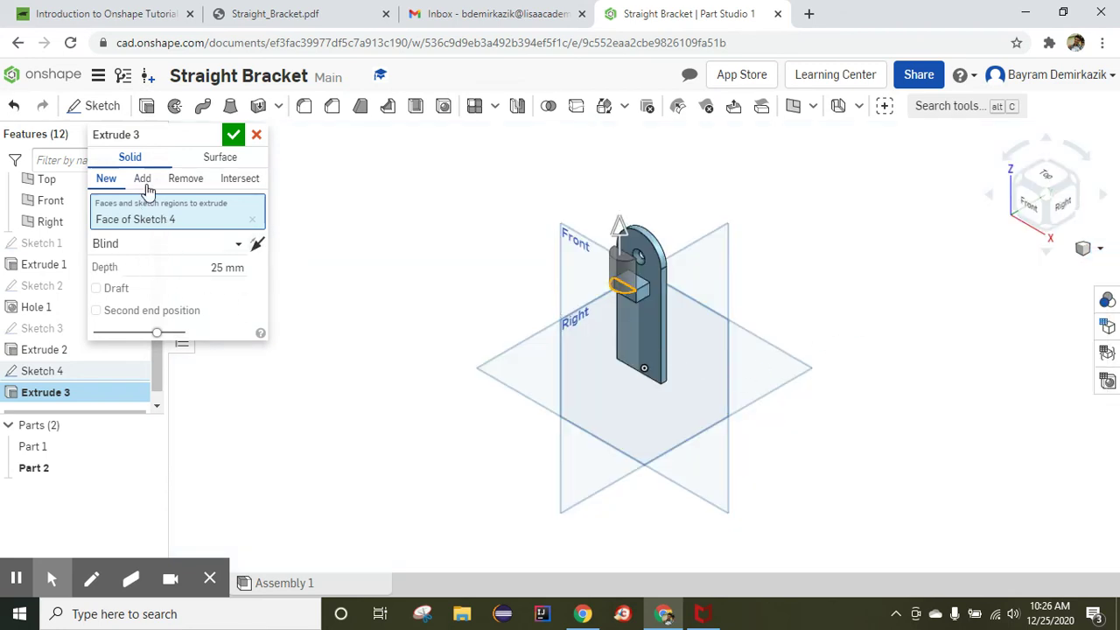
left_click(239, 249)
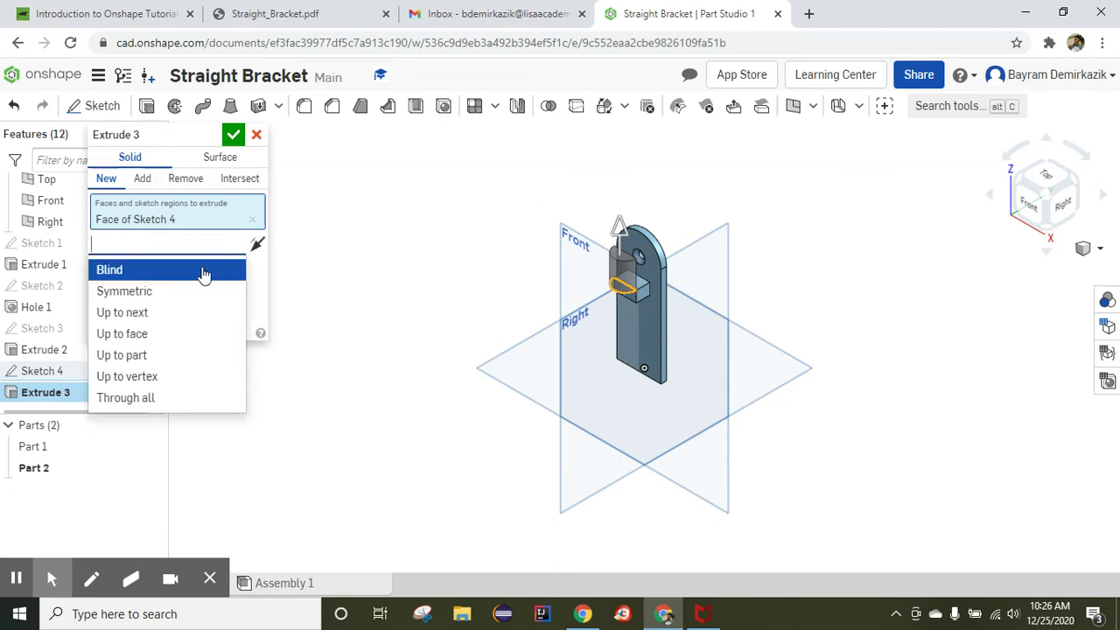
left_click(158, 341)
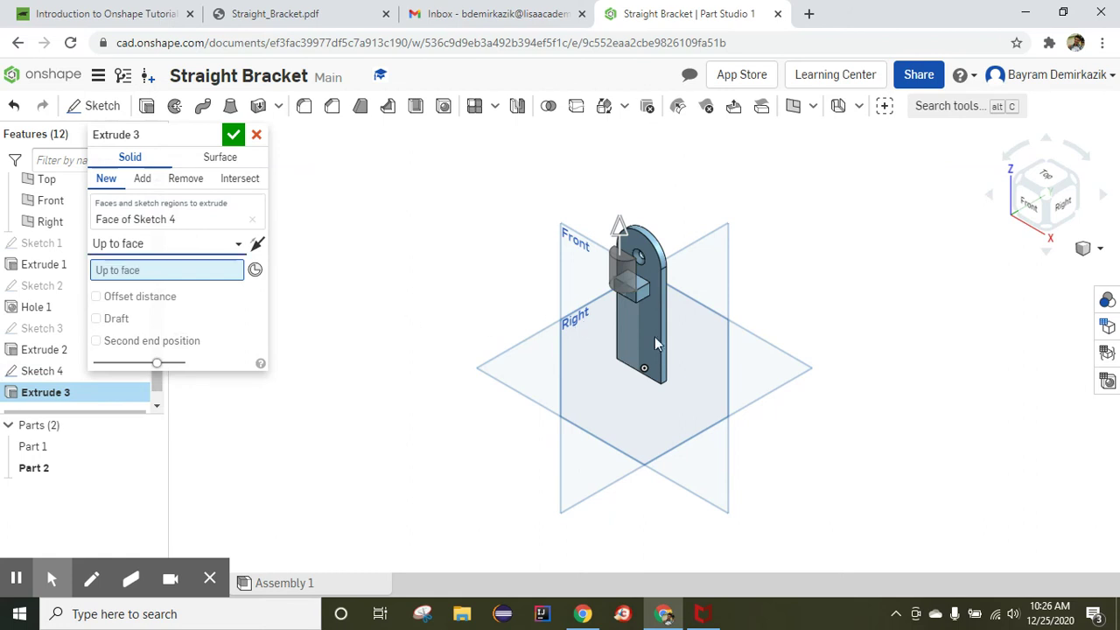
scroll(656, 339, "up", 3)
scroll(639, 330, "up", 3)
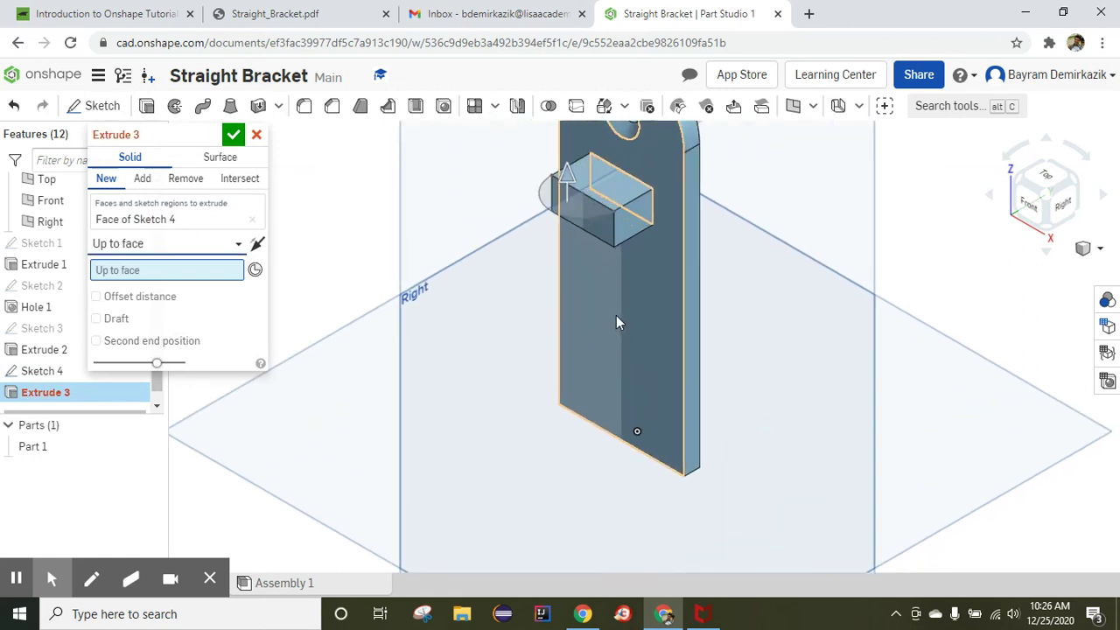
scroll(569, 351, "down", 1)
right_click_drag(547, 375, 568, 331)
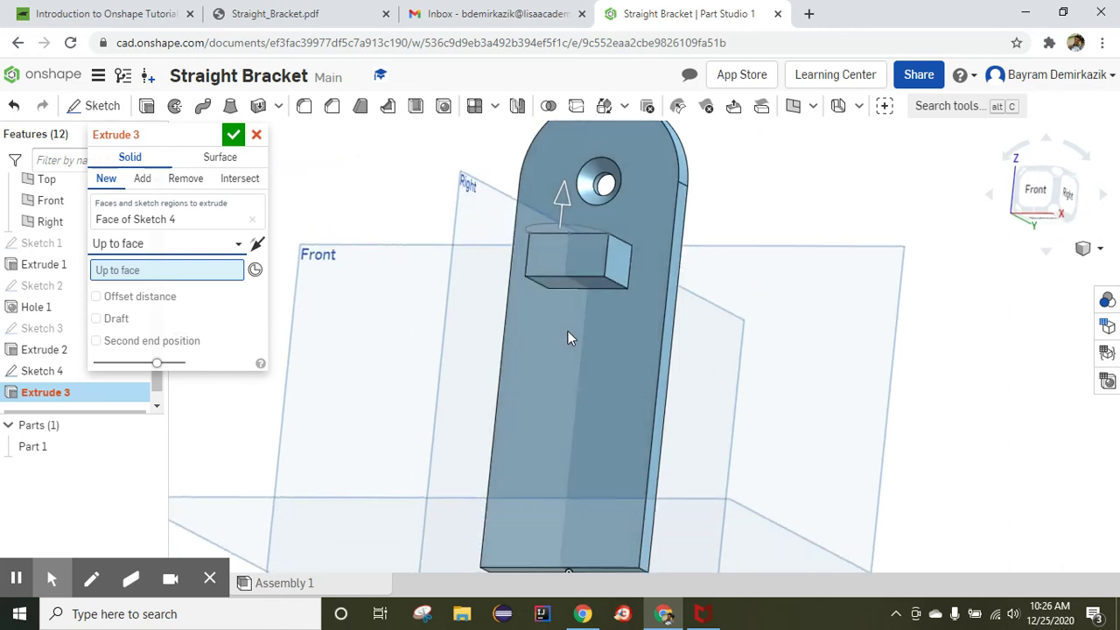
left_click(569, 284)
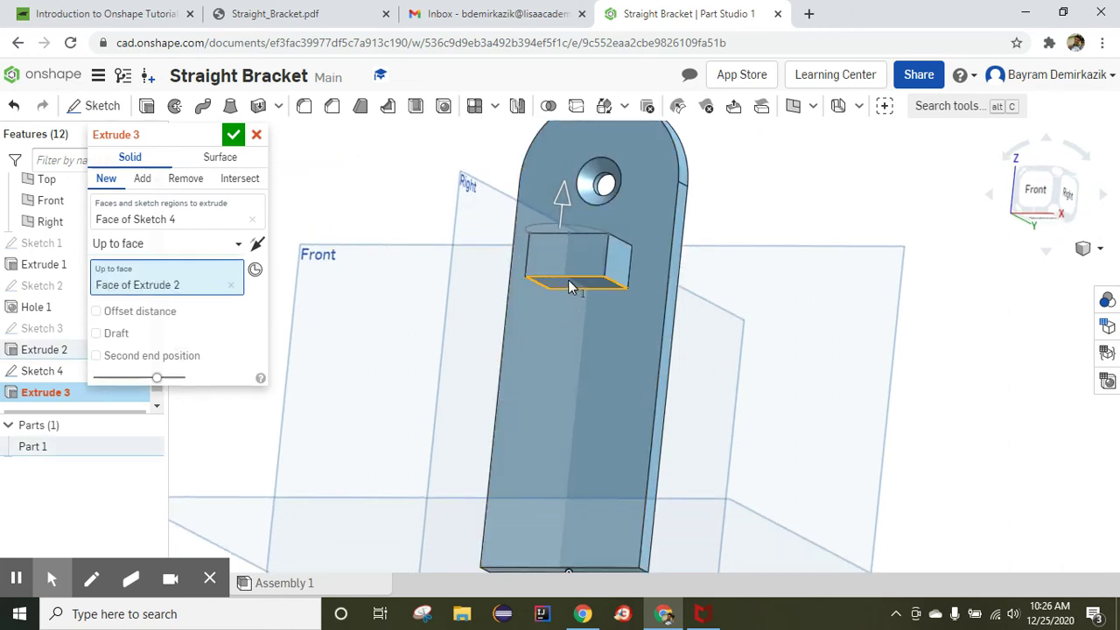
left_click(232, 137)
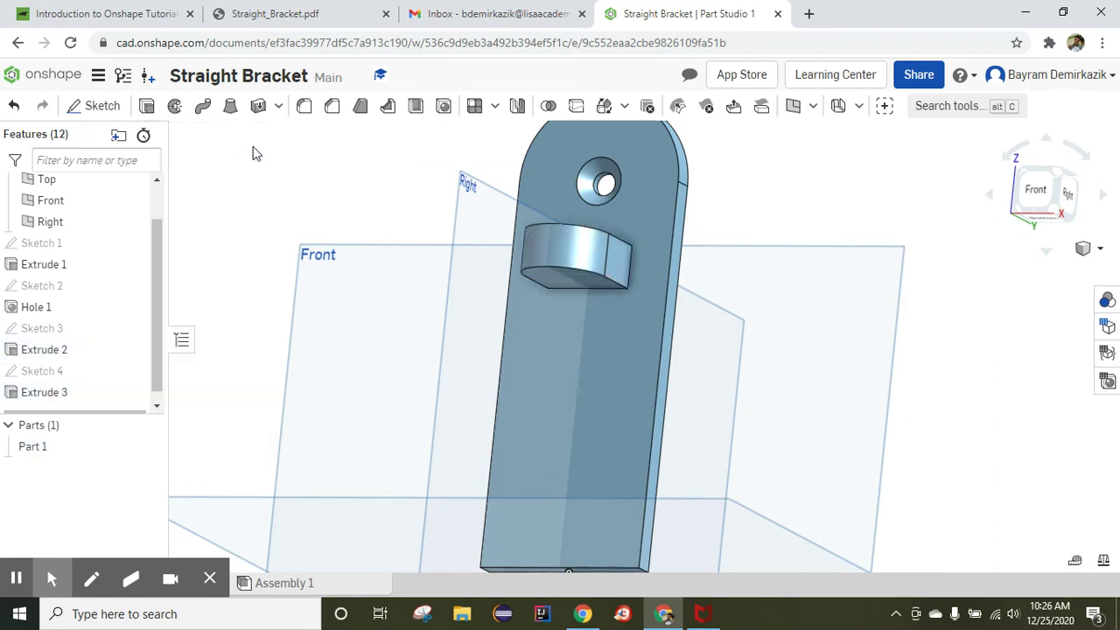
Switch to the isometric view and zoom in close on the rounded boss.
left_click(1082, 250)
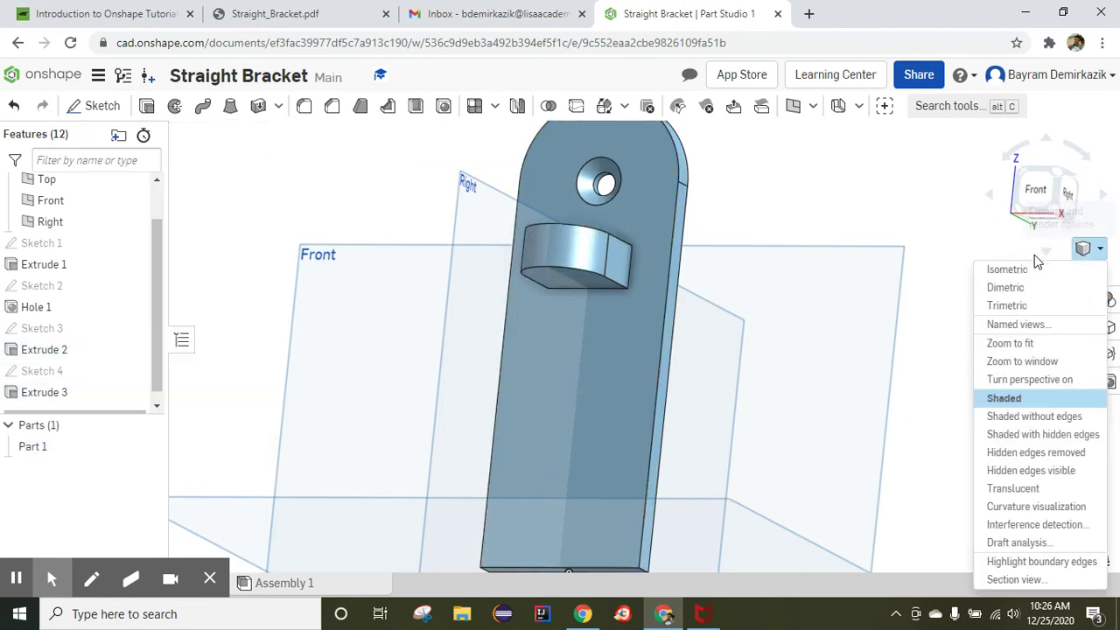
left_click(1007, 268)
scroll(674, 377, "up", 5)
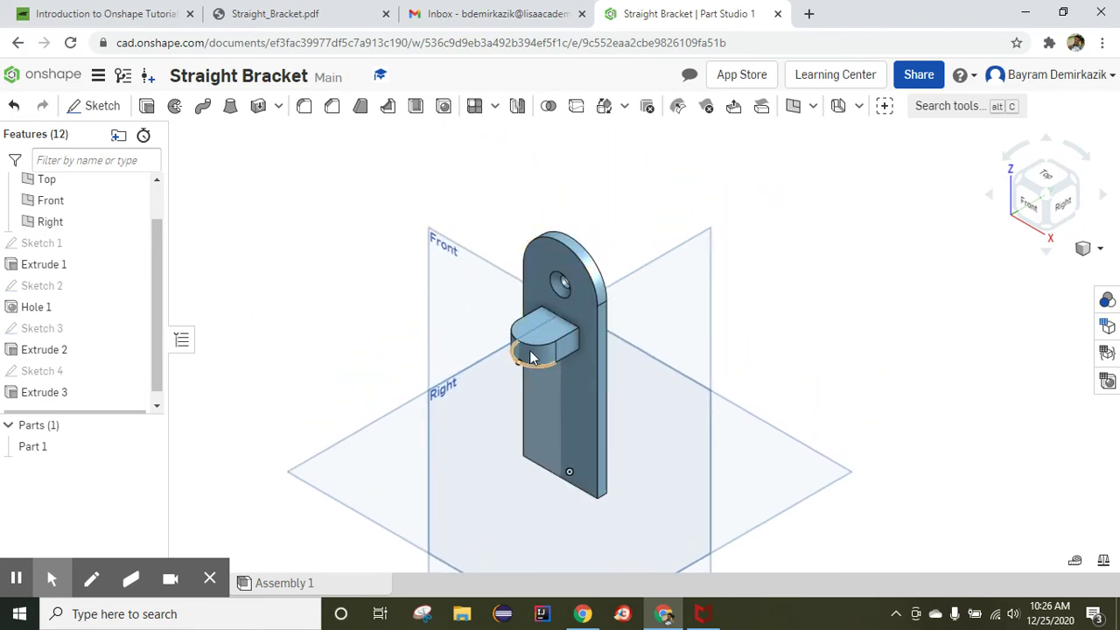
scroll(530, 335, "up", 5)
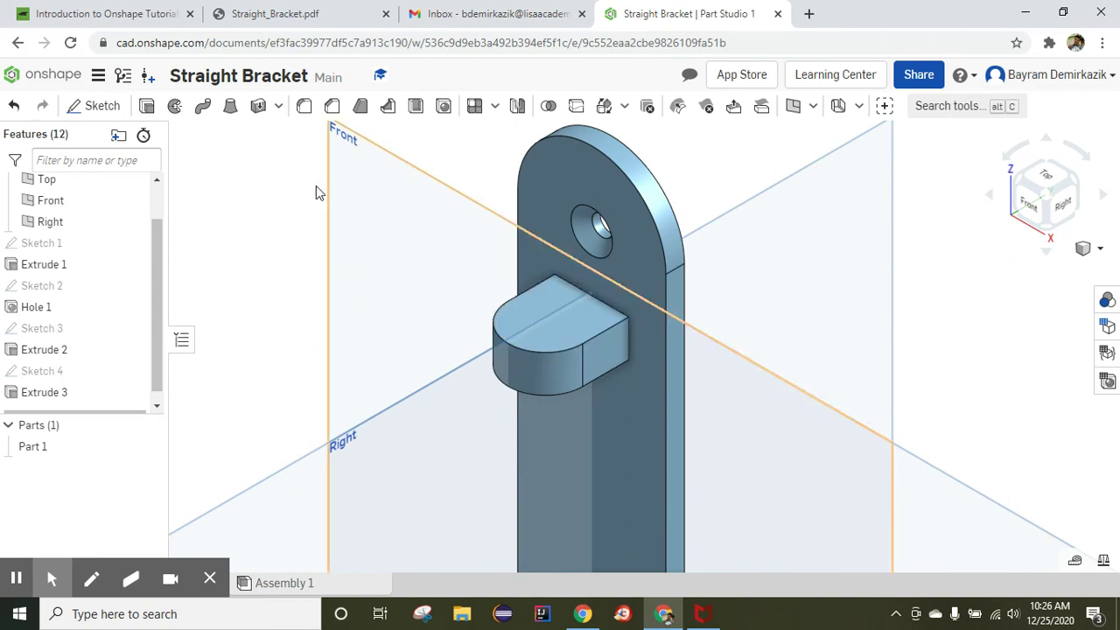
Sketch a single point at the rounded end's centre on the boss's top face.
left_click(96, 107)
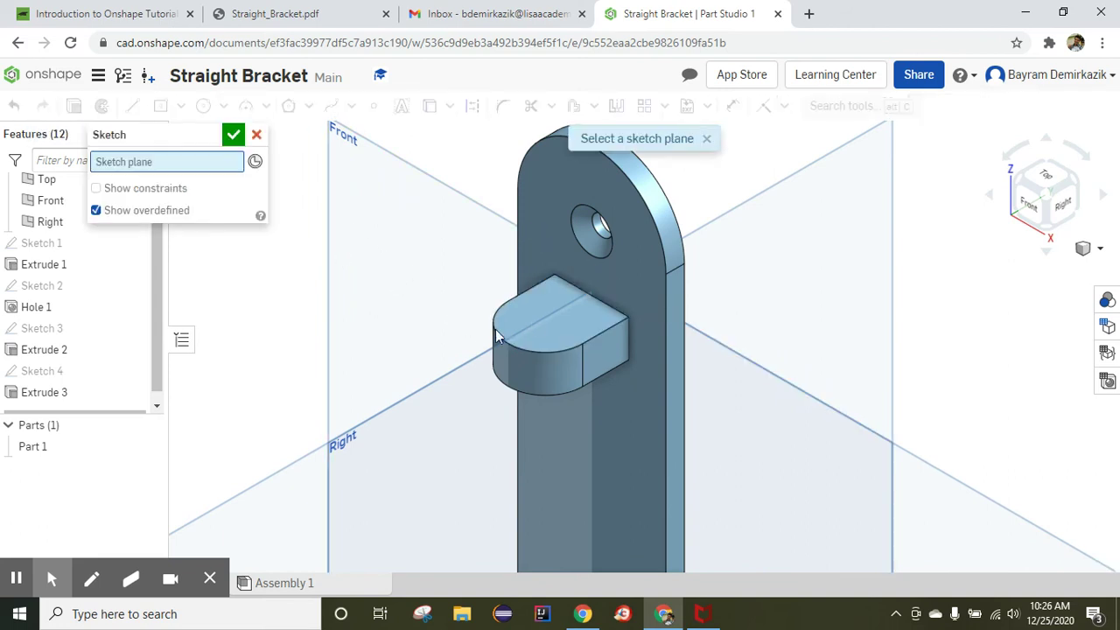
left_click(552, 338)
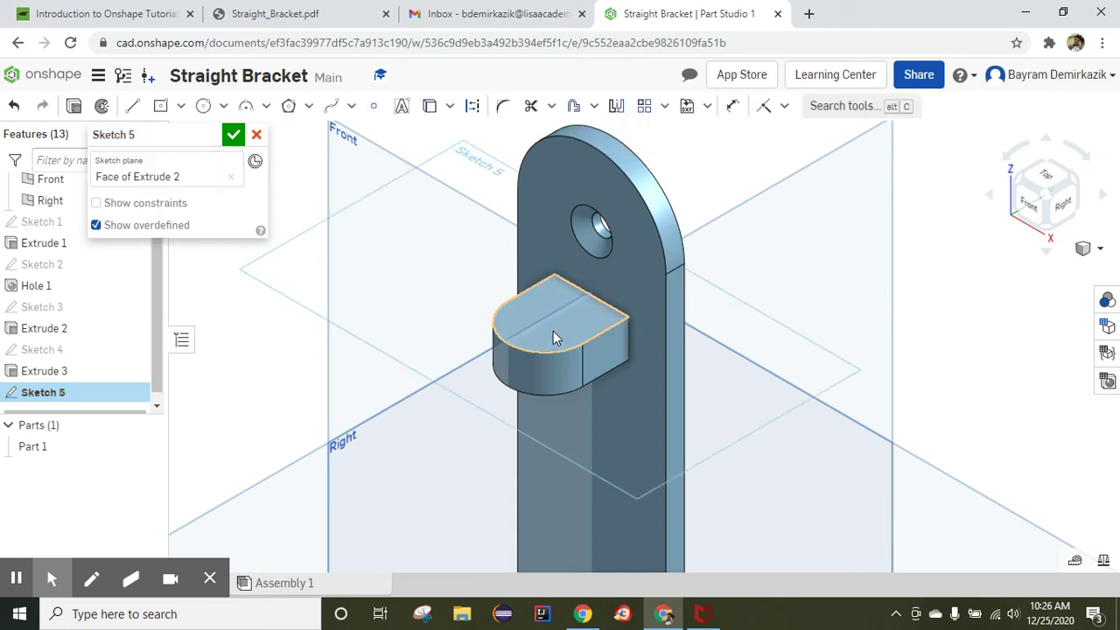
left_click(1046, 180)
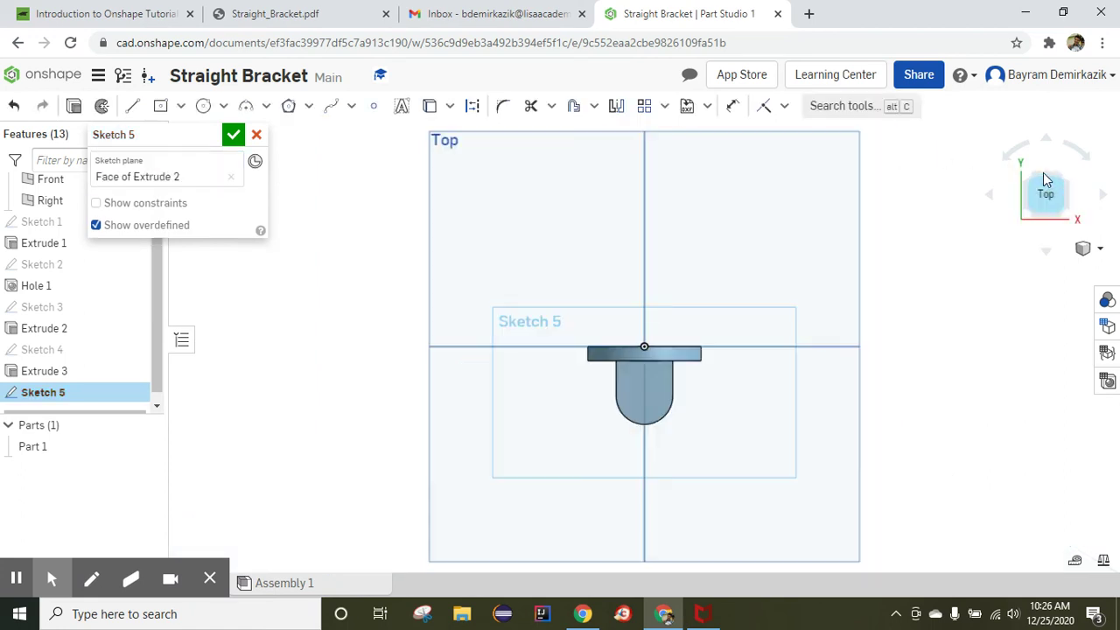
left_click(373, 106)
scroll(638, 510, "up", 5)
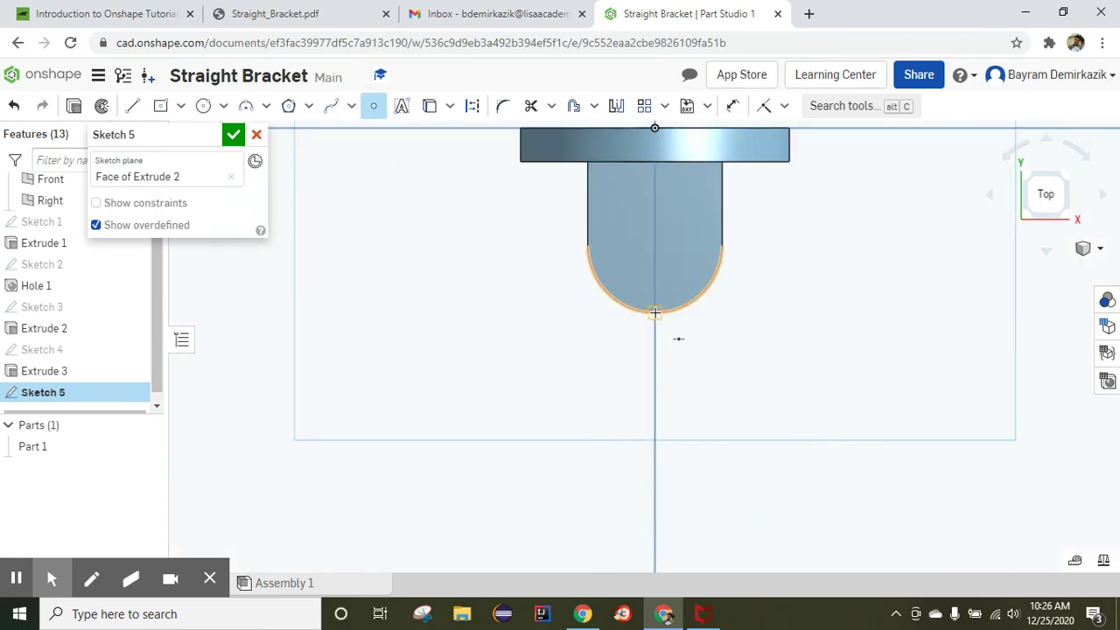
left_click(653, 246)
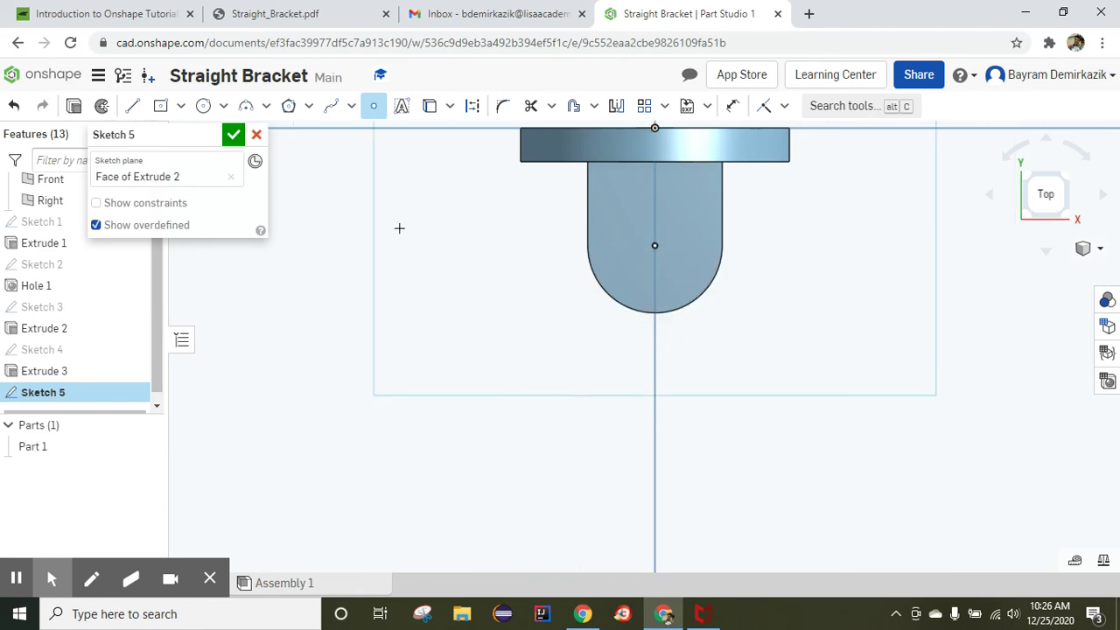
left_click(232, 137)
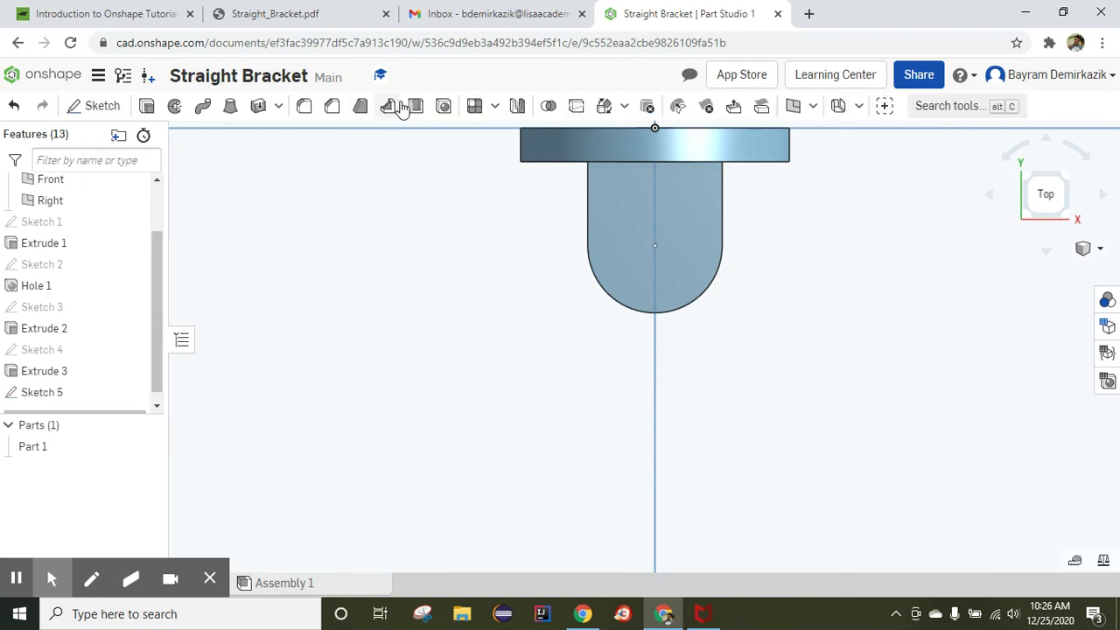
Cut an ISO M4 close-fit countersunk through hole at Sketch 5's point.
left_click(462, 122)
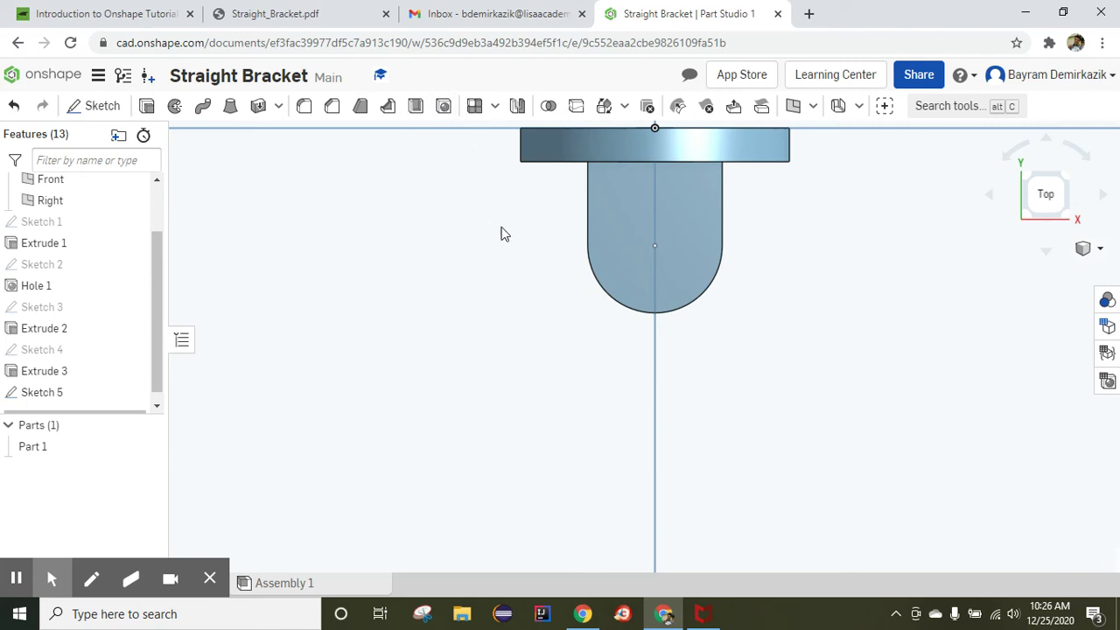
left_click(655, 247)
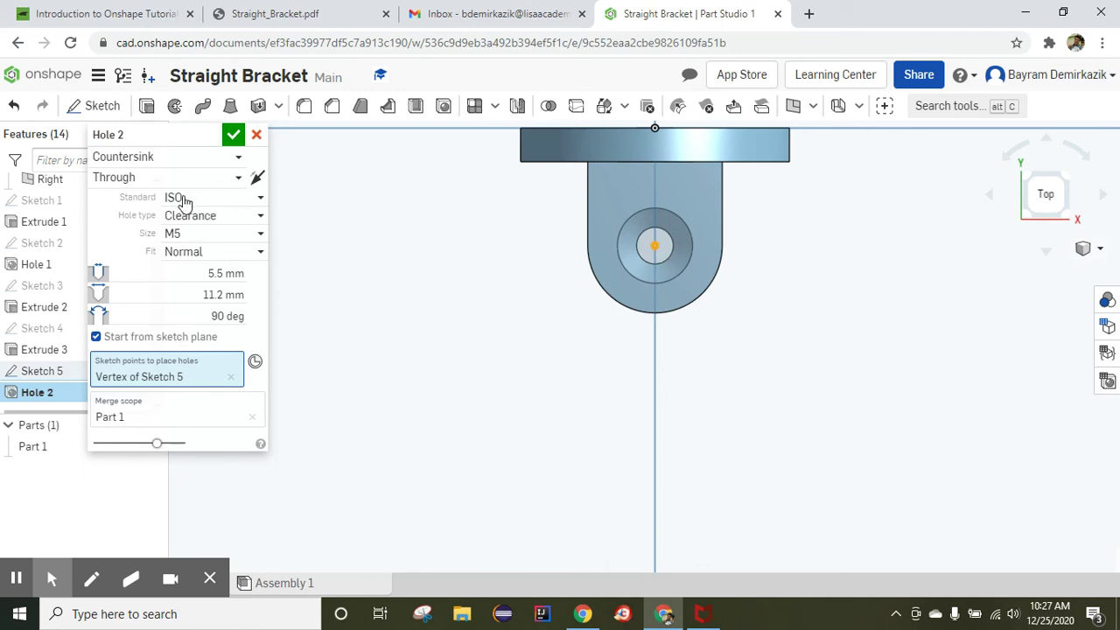
left_click(258, 236)
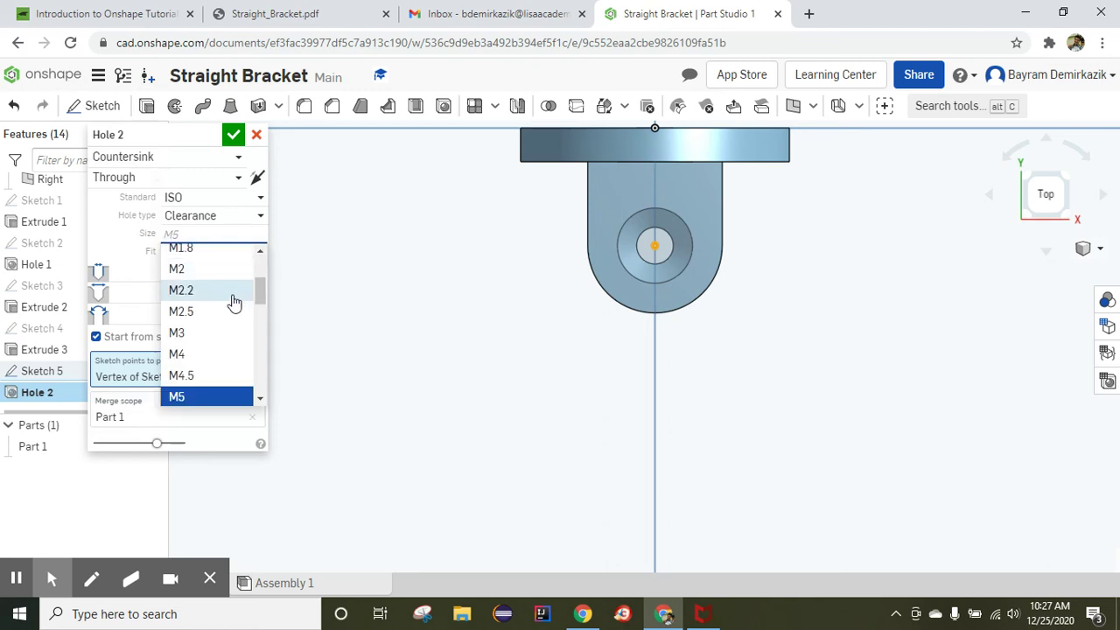
left_click(229, 357)
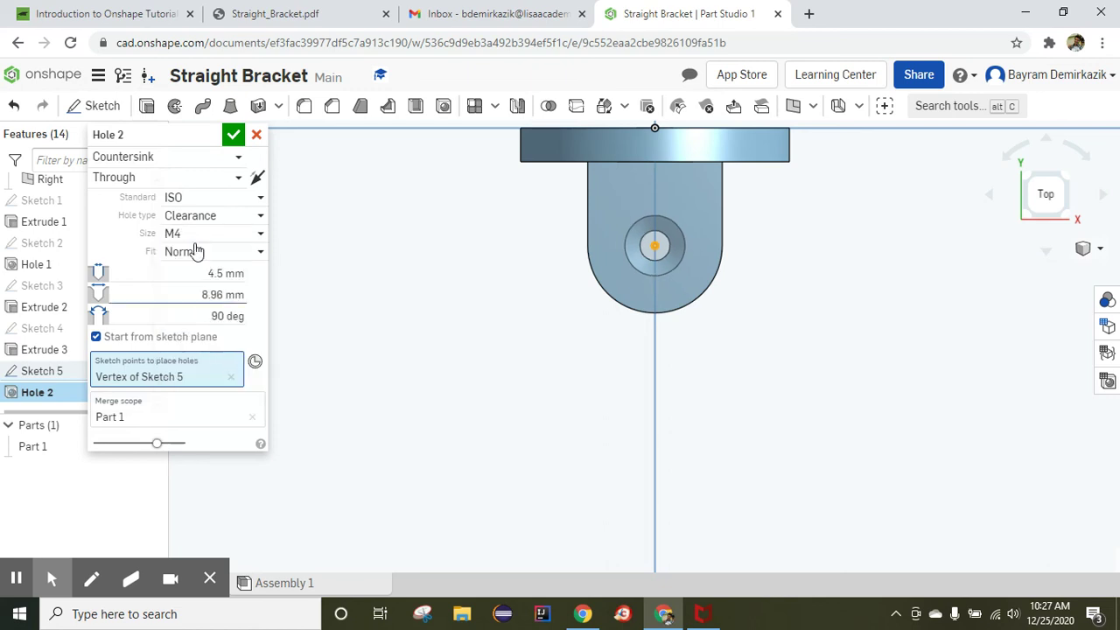
left_click(230, 254)
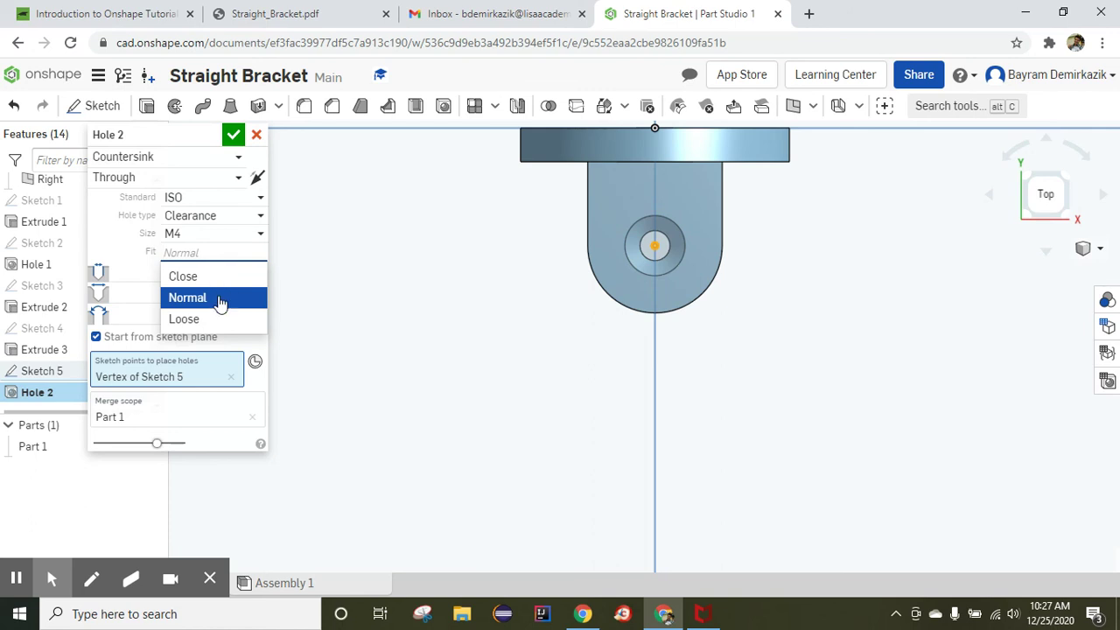
left_click(215, 278)
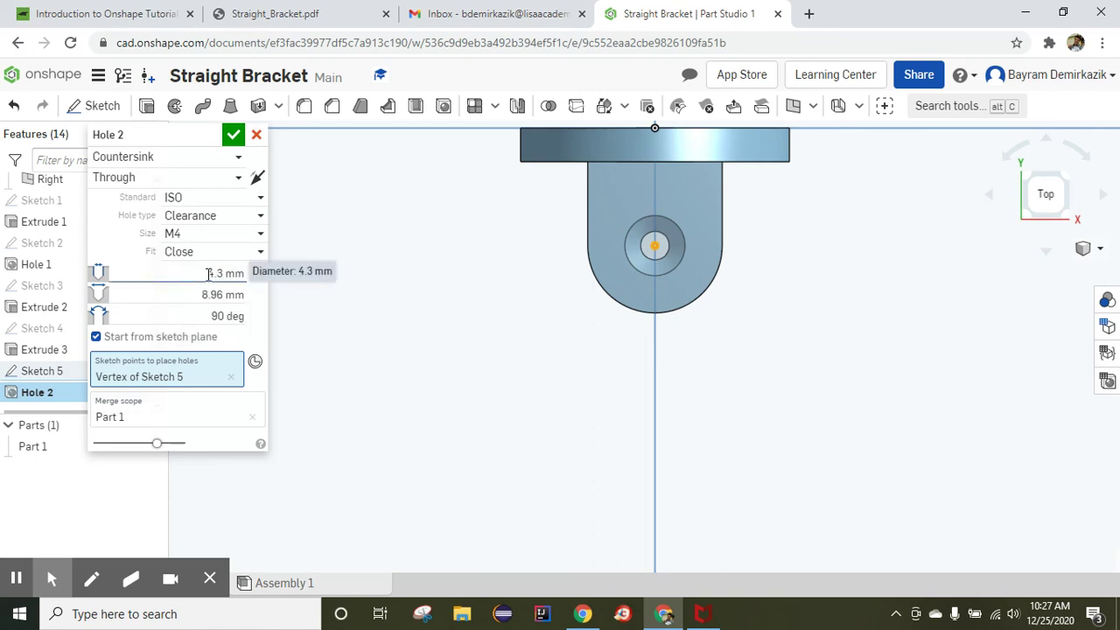
left_click(233, 137)
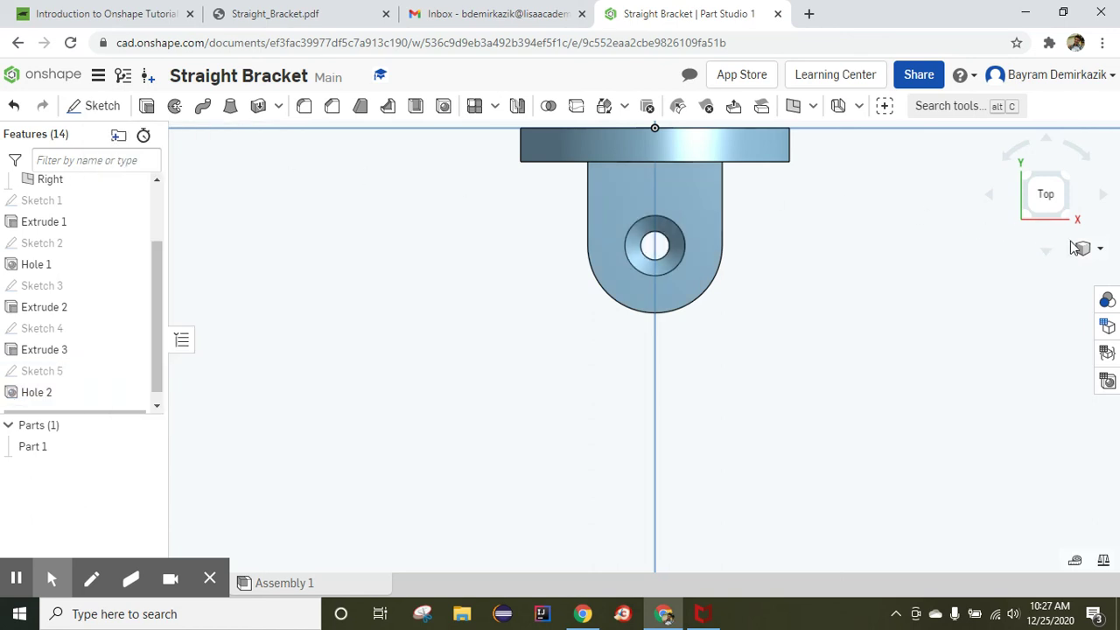
Return to the isometric view and adjust the zoom on the bracket.
left_click(1090, 252)
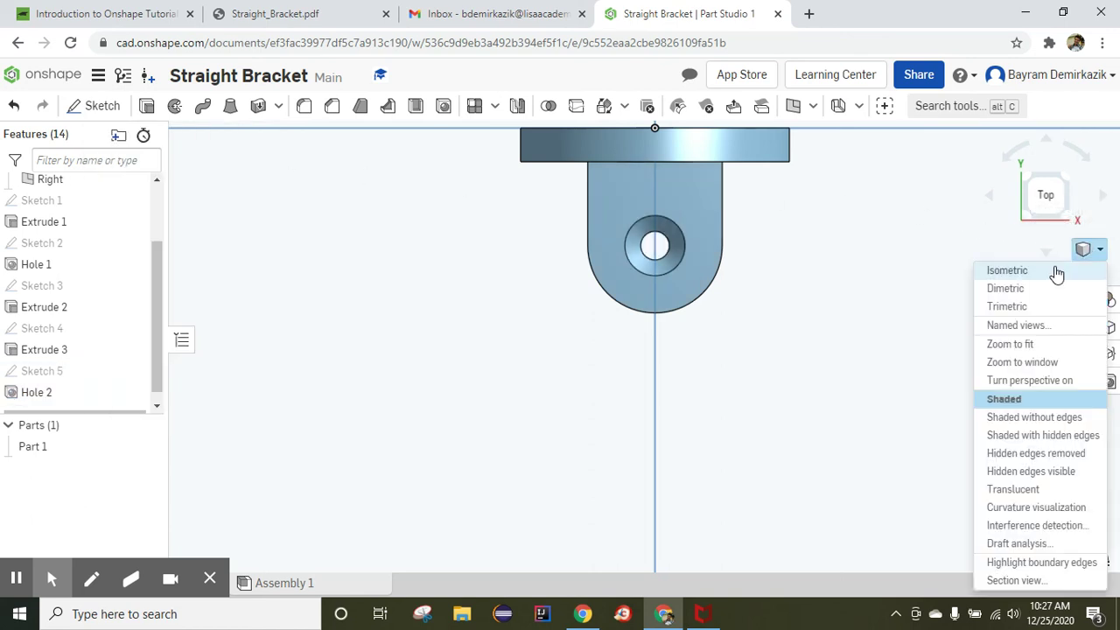
left_click(1056, 271)
scroll(725, 393, "up", 5)
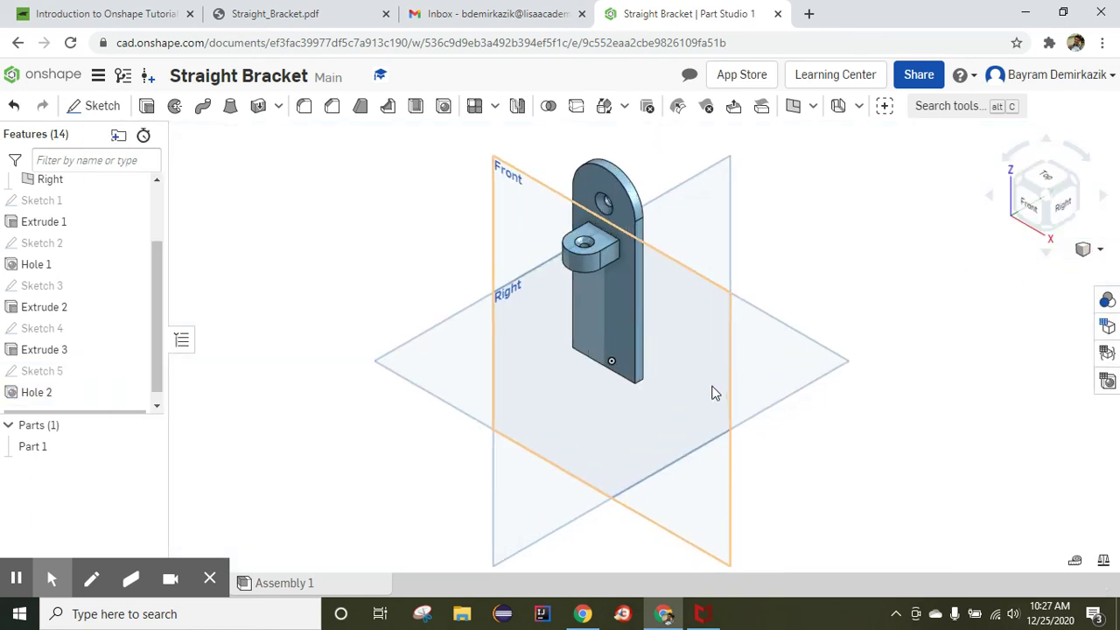
scroll(641, 301, "down", 2)
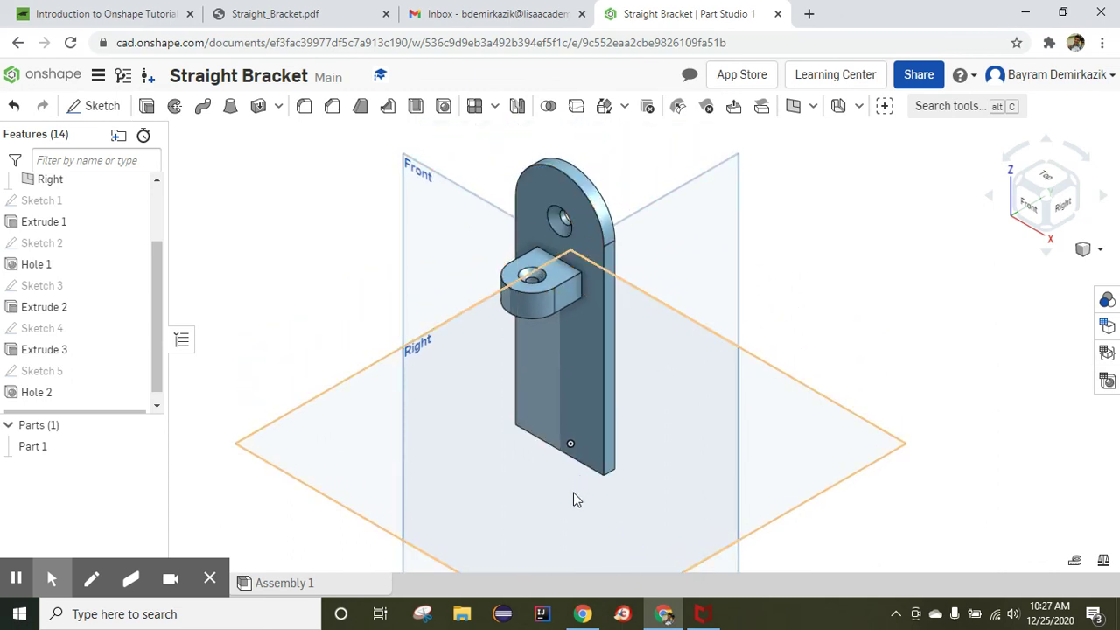
left_click(516, 119)
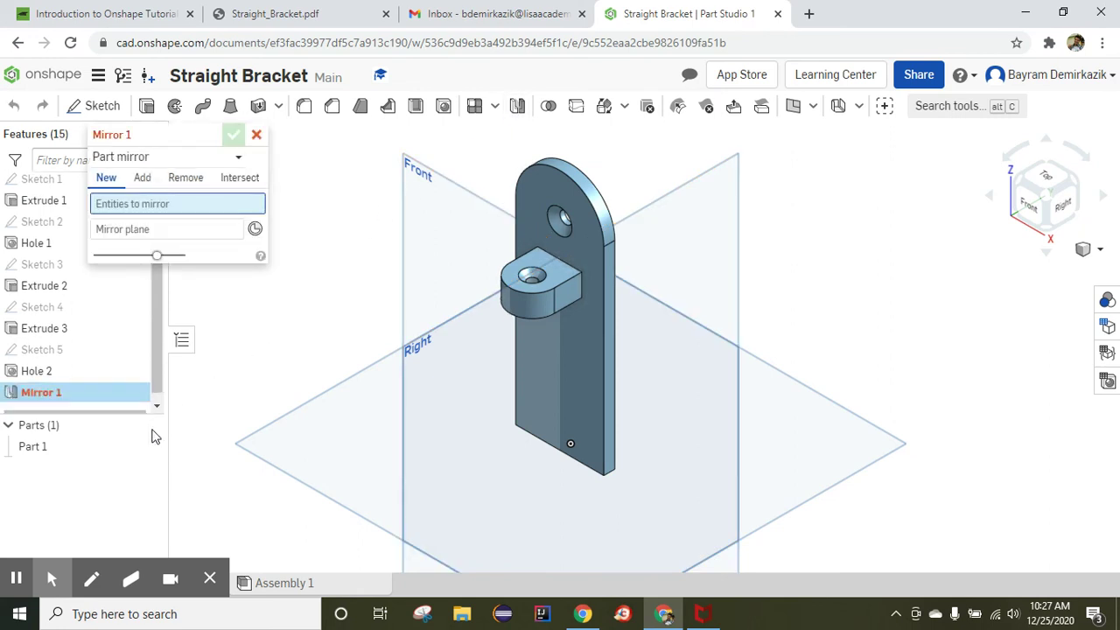
Mirror Part 1 across Extrude 1's end face, adding a second holed boss.
left_click(53, 448)
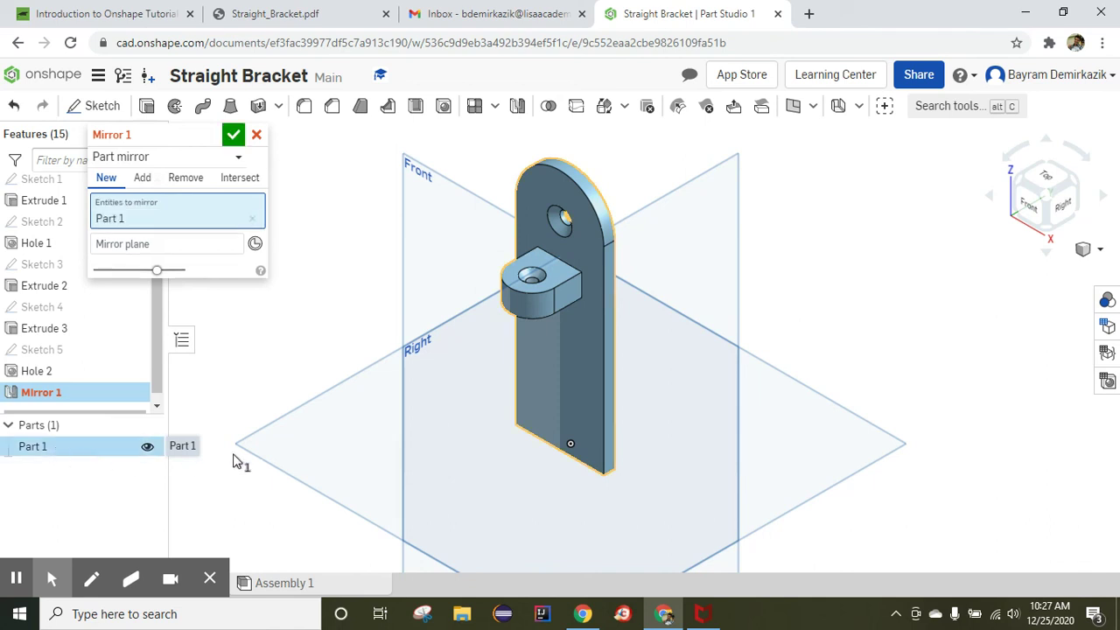
right_click_drag(495, 464, 525, 353)
left_click(194, 252)
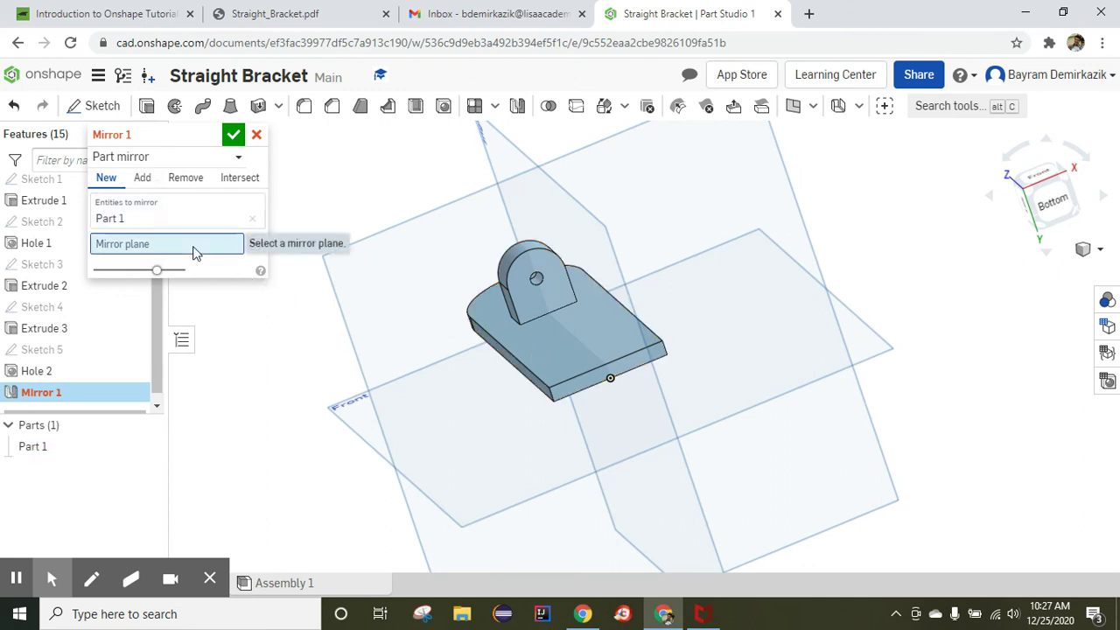
left_click(604, 379)
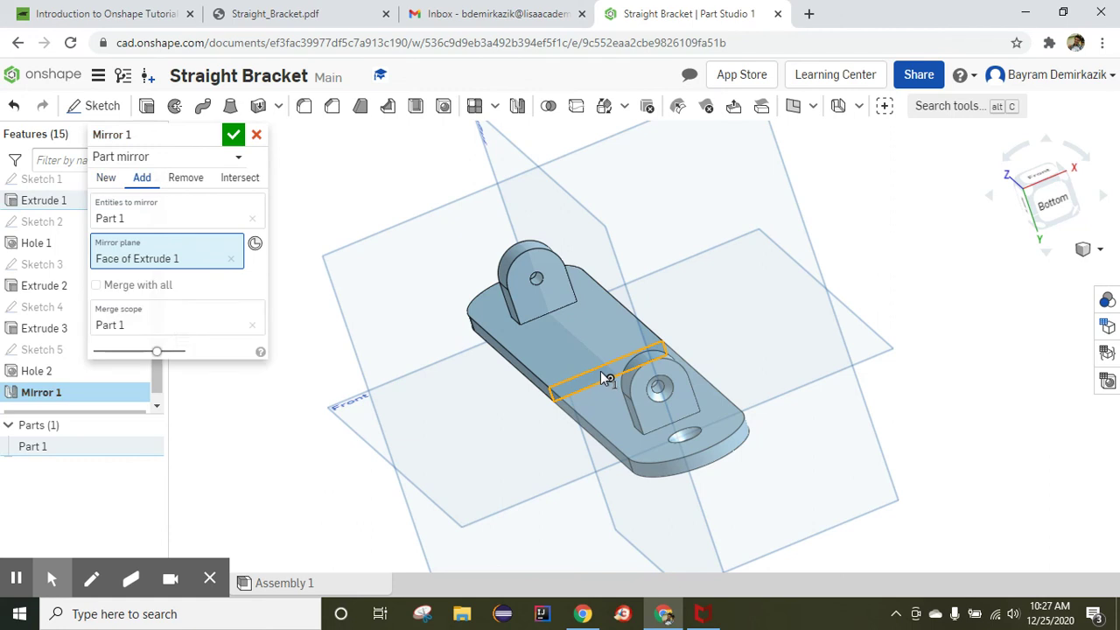
left_click(233, 136)
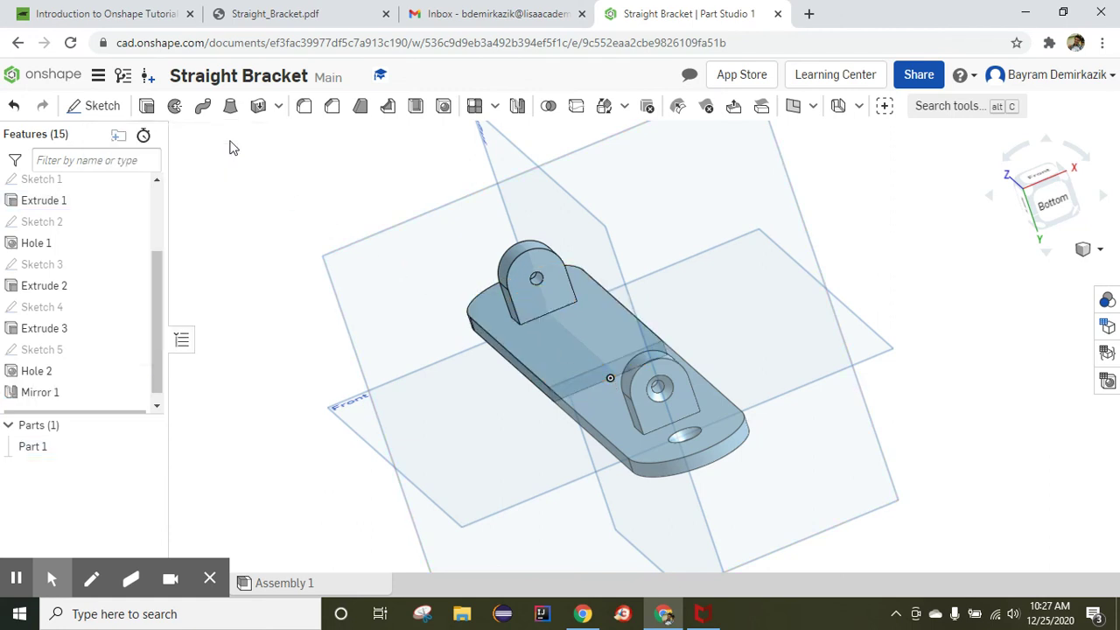
left_click(1101, 250)
left_click(1040, 272)
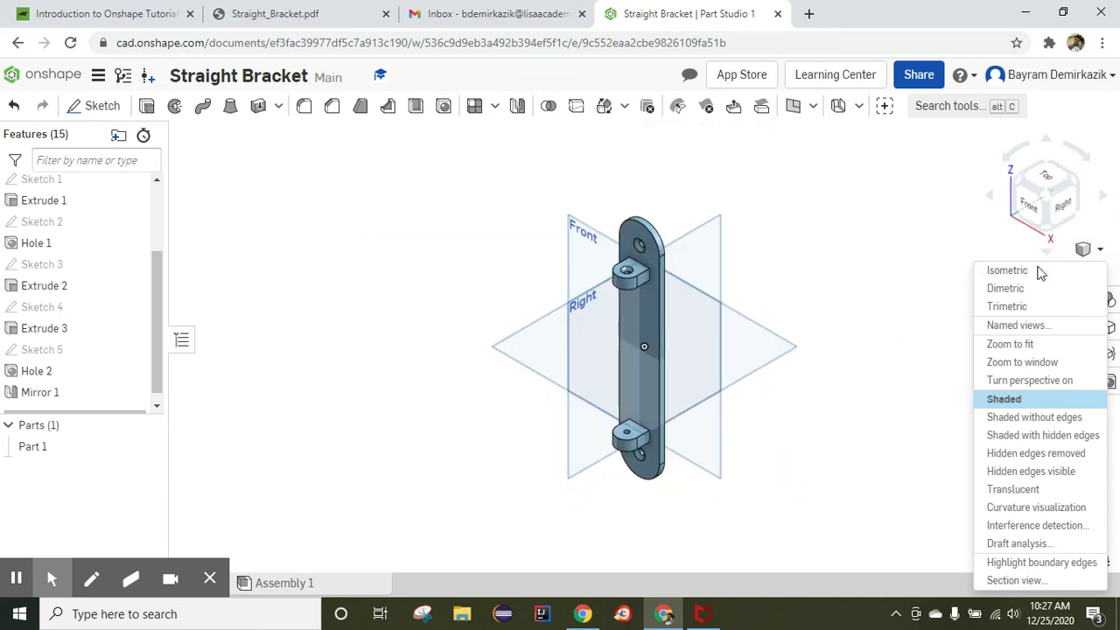
scroll(753, 422, "up", 1)
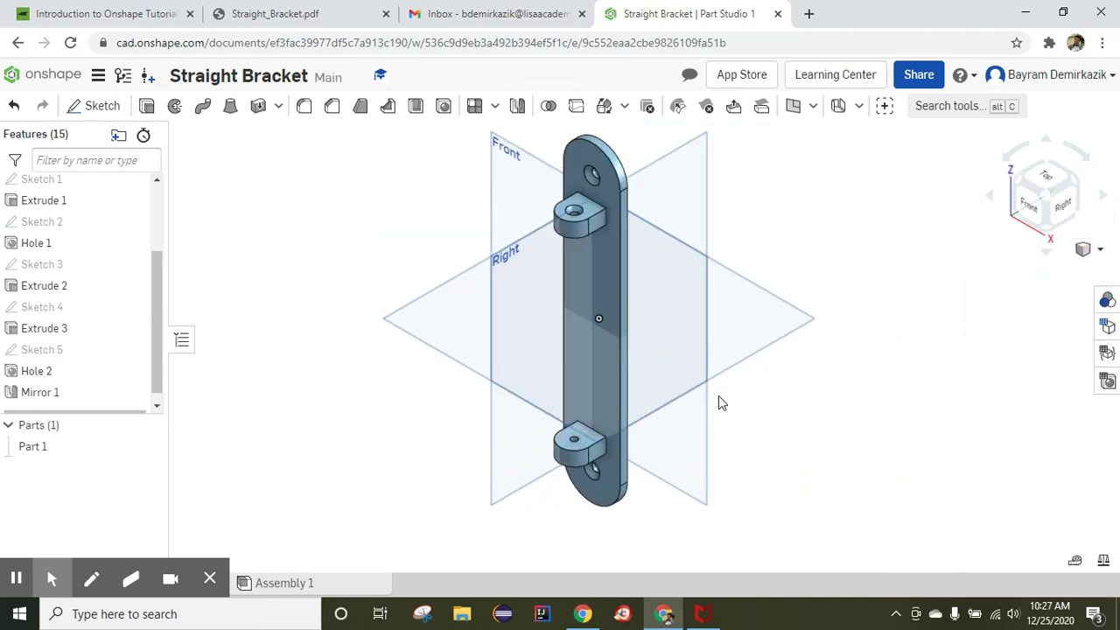
scroll(684, 398, "up", 2)
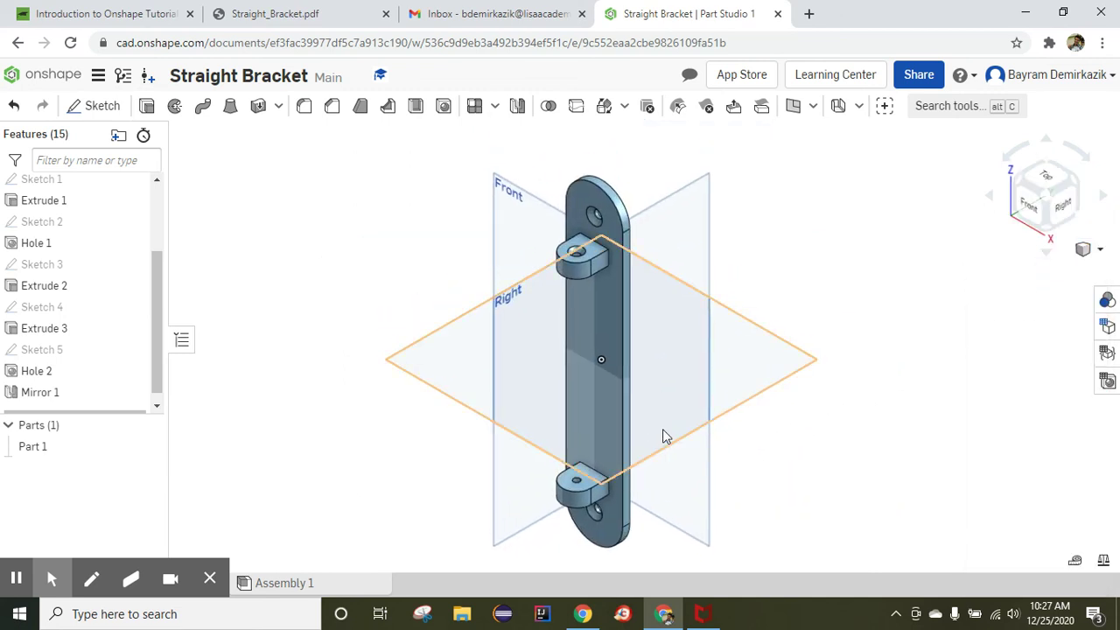
Give Part 1 the Carbon Steel material, found by searching 'carb' in the library.
right_click(50, 448)
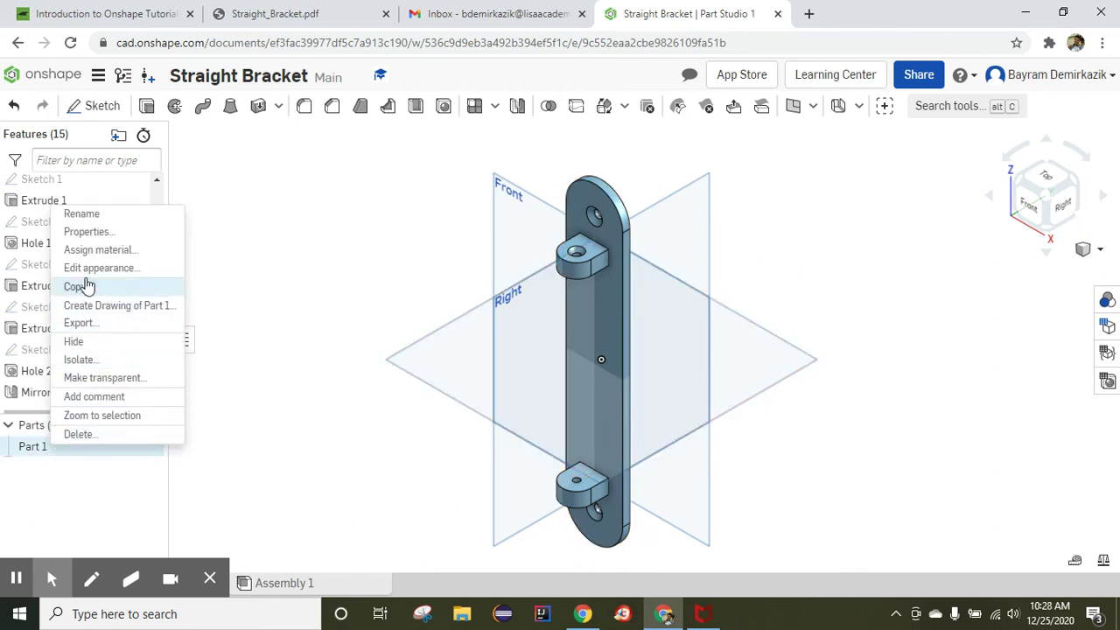
left_click(88, 250)
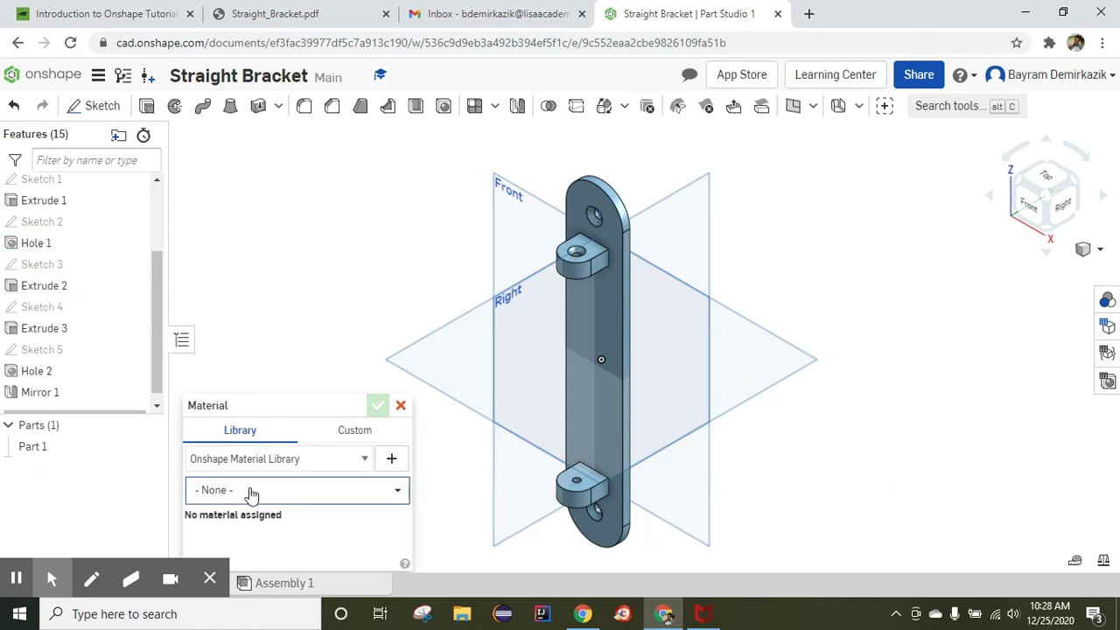
left_click(251, 492)
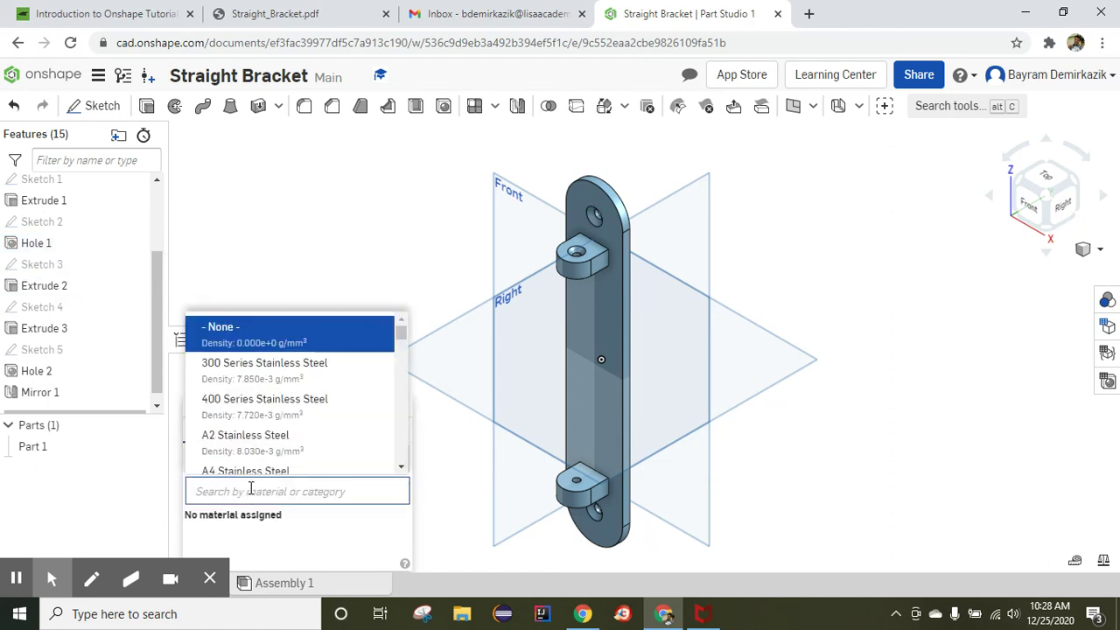
type("ca")
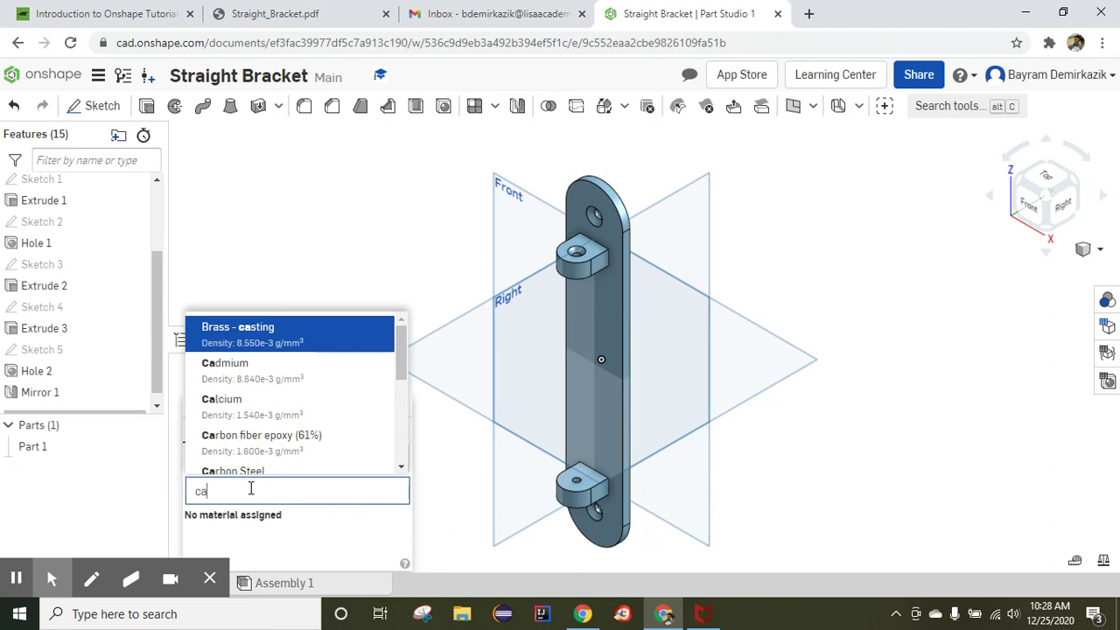
type("rb")
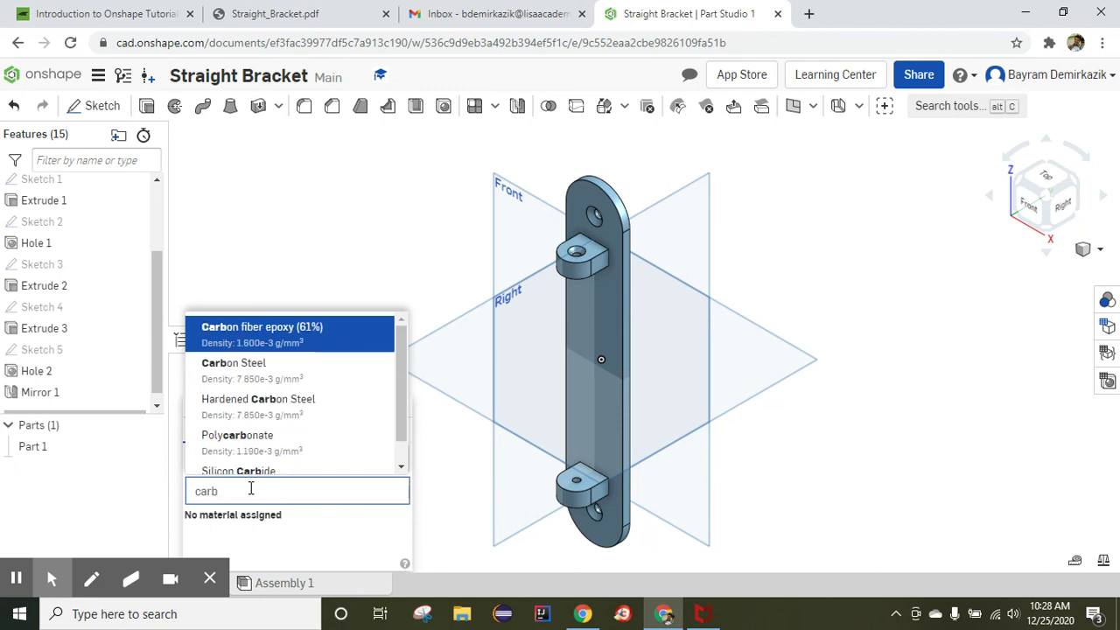
left_click(272, 371)
left_click(376, 404)
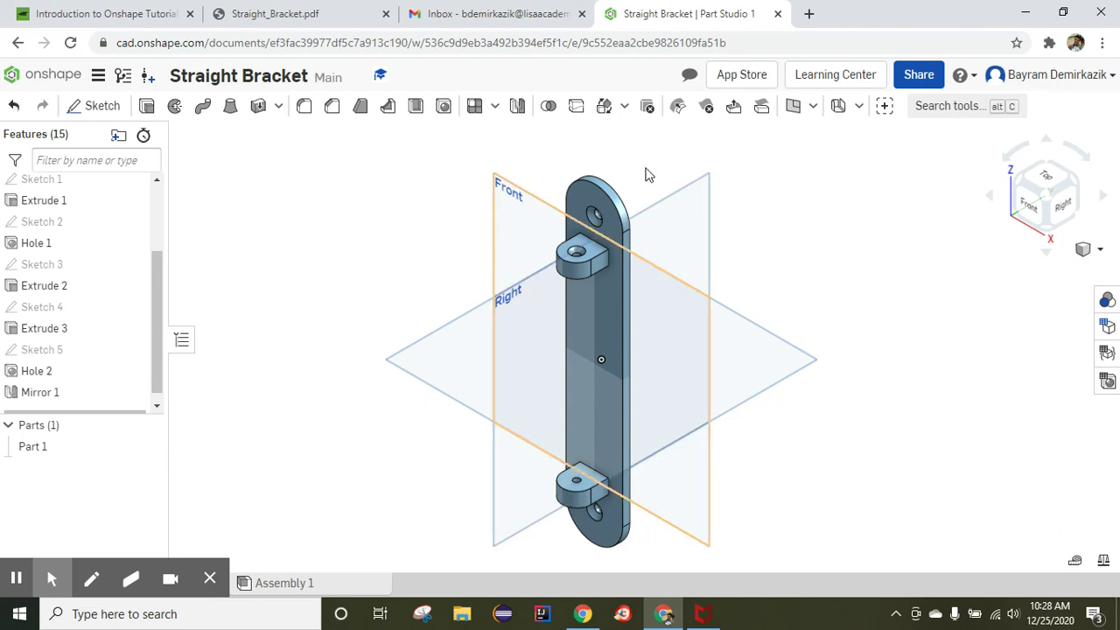
Measure Part 1's mass properties: mass 389.42 g, volume 49608.094 mm³.
left_click(1105, 567)
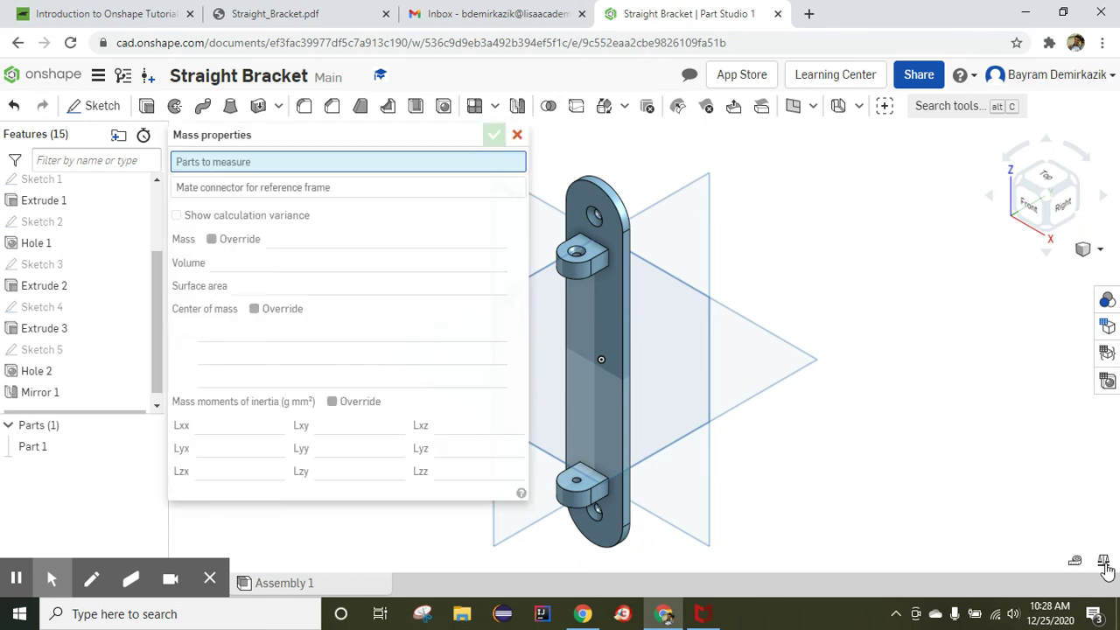
left_click(55, 448)
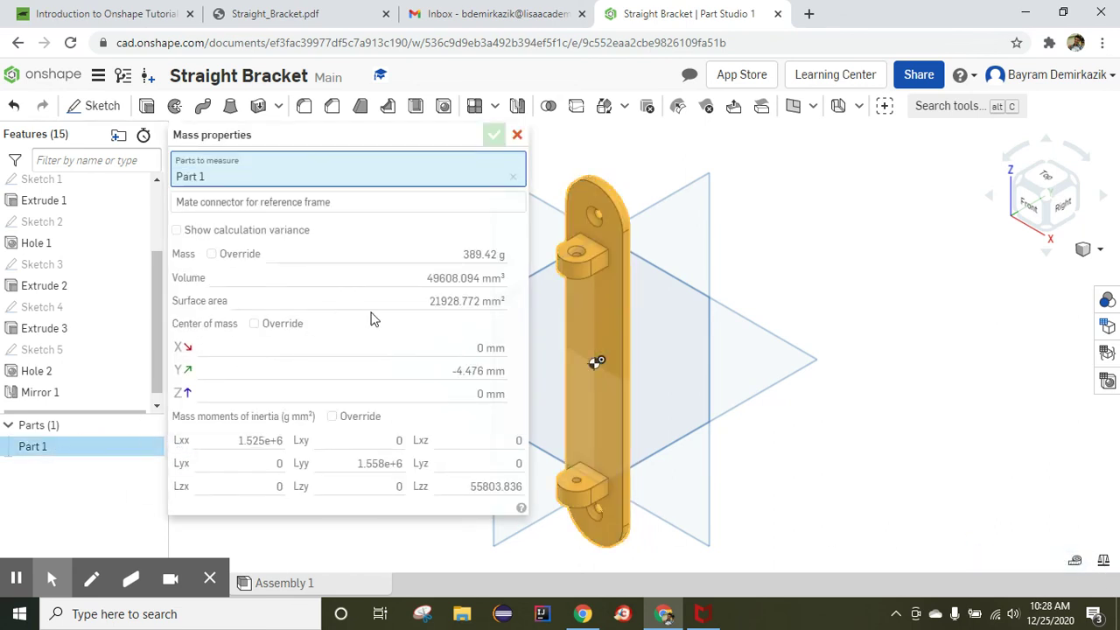
mouse_move(474, 263)
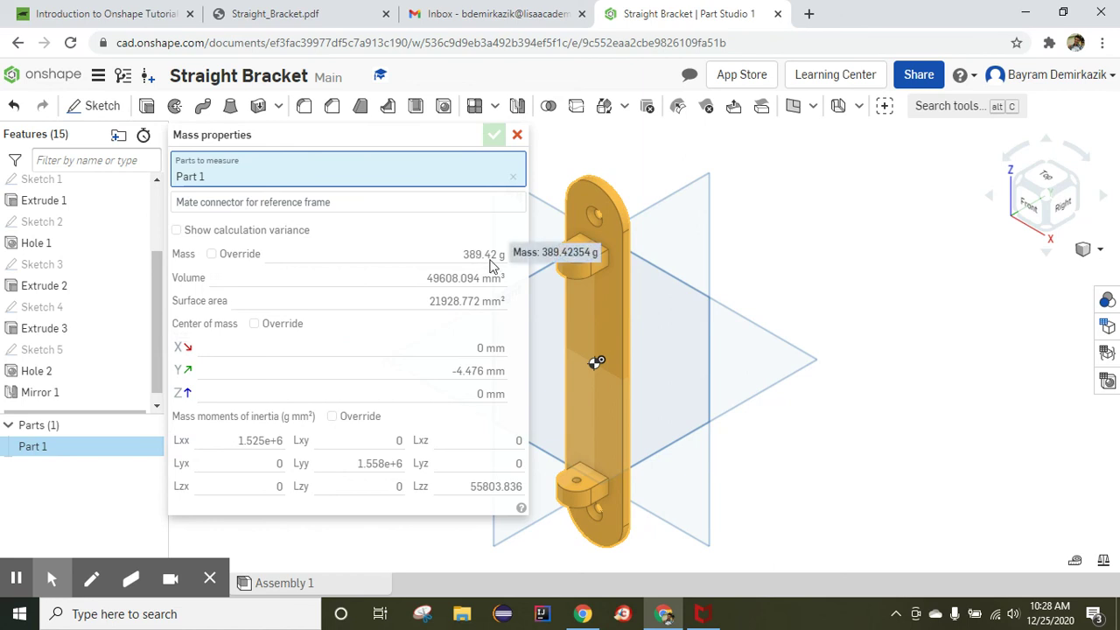